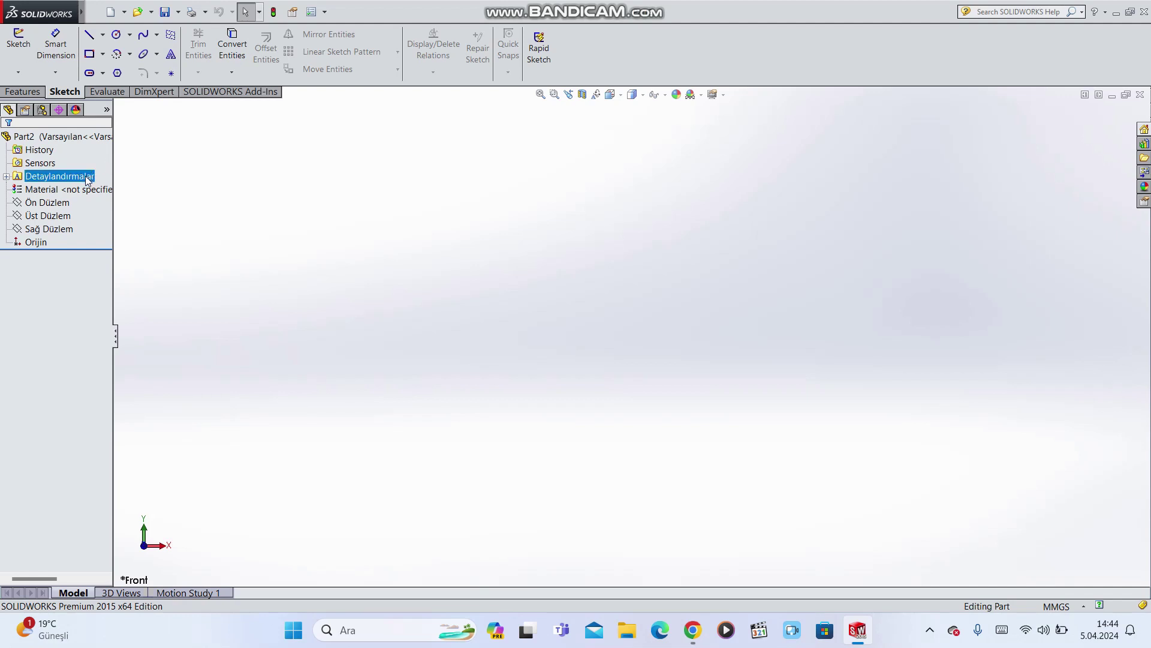
Step: Examine the orientation of the front, top and right reference planes (Ön Düzlem, Üst Düzlem, Sağ Düzlem)
{"action": "left_click", "coordinate": [627, 334]}
{"action": "left_click", "coordinate": [37, 203]}
{"action": "left_click", "coordinate": [33, 217]}
{"action": "left_click", "coordinate": [35, 229]}
{"action": "left_click", "coordinate": [35, 216]}
{"action": "left_click", "coordinate": [34, 205]}
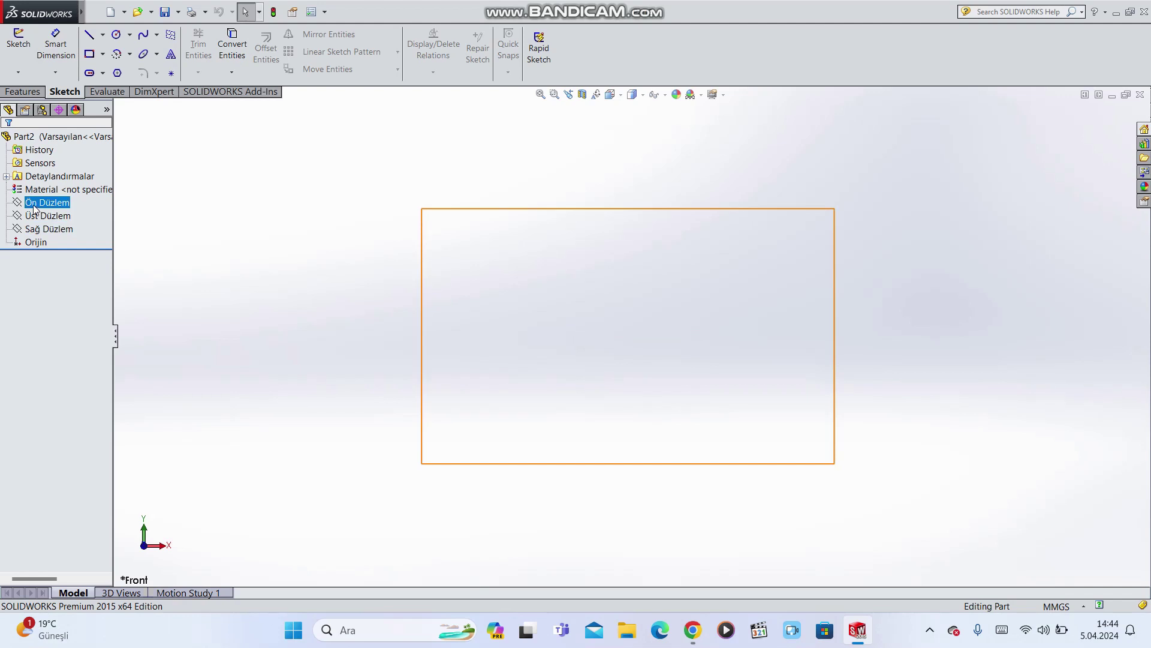
{"action": "left_click", "coordinate": [36, 229]}
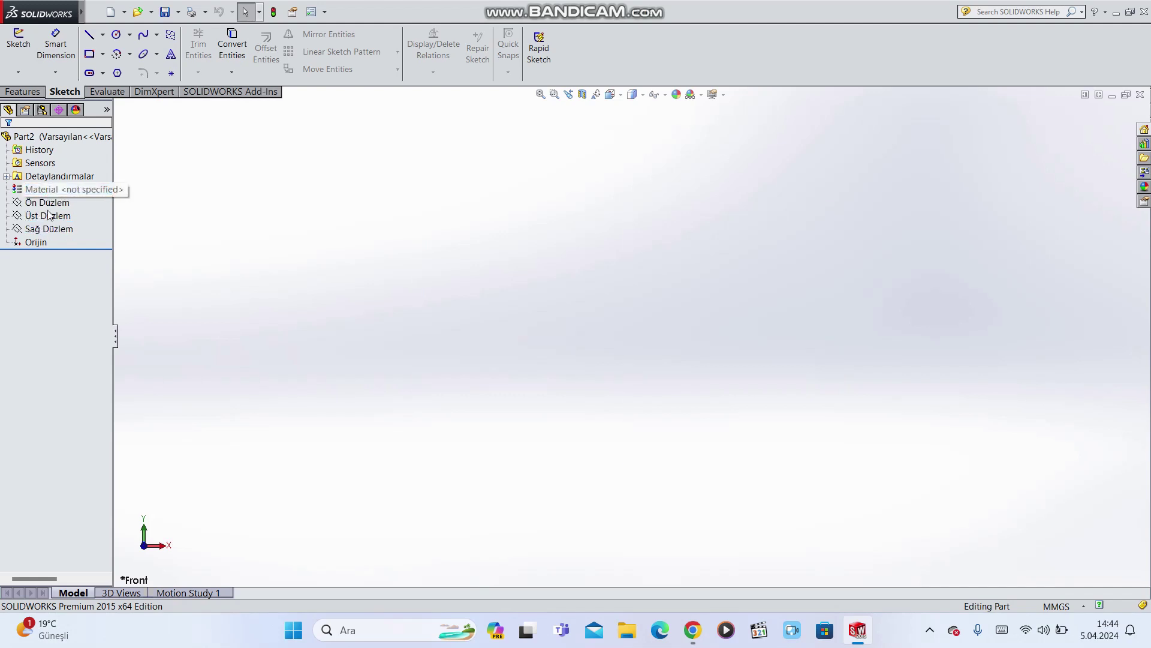
{"action": "left_click", "coordinate": [47, 202]}
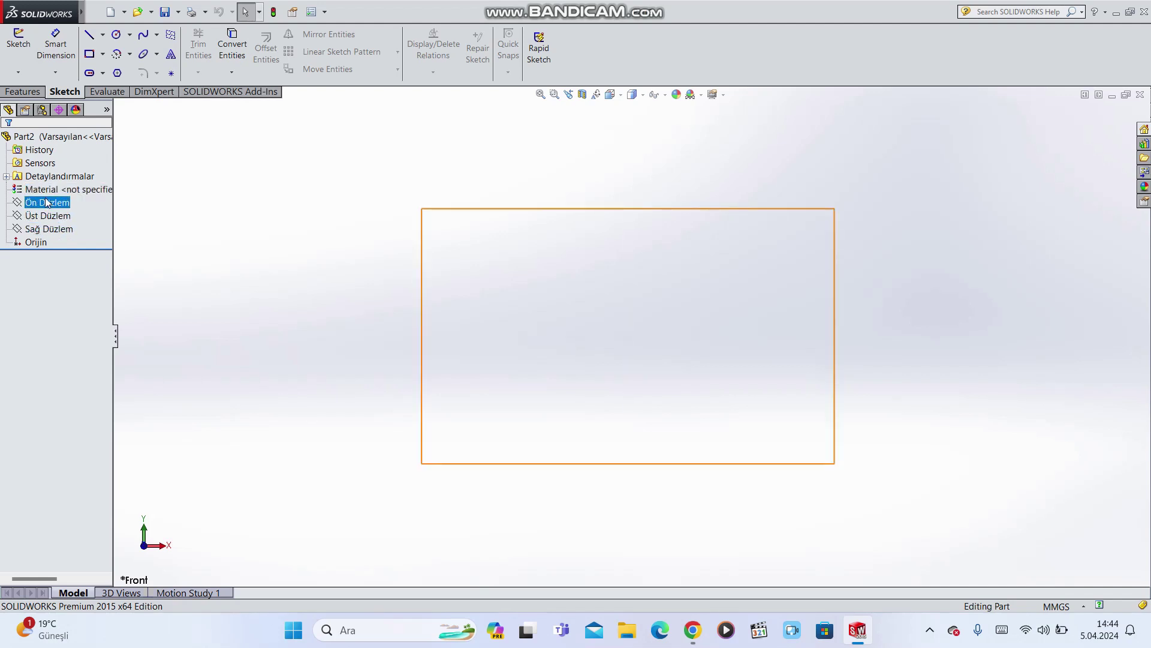
{"action": "left_click", "coordinate": [46, 215]}
{"action": "left_click", "coordinate": [43, 230]}
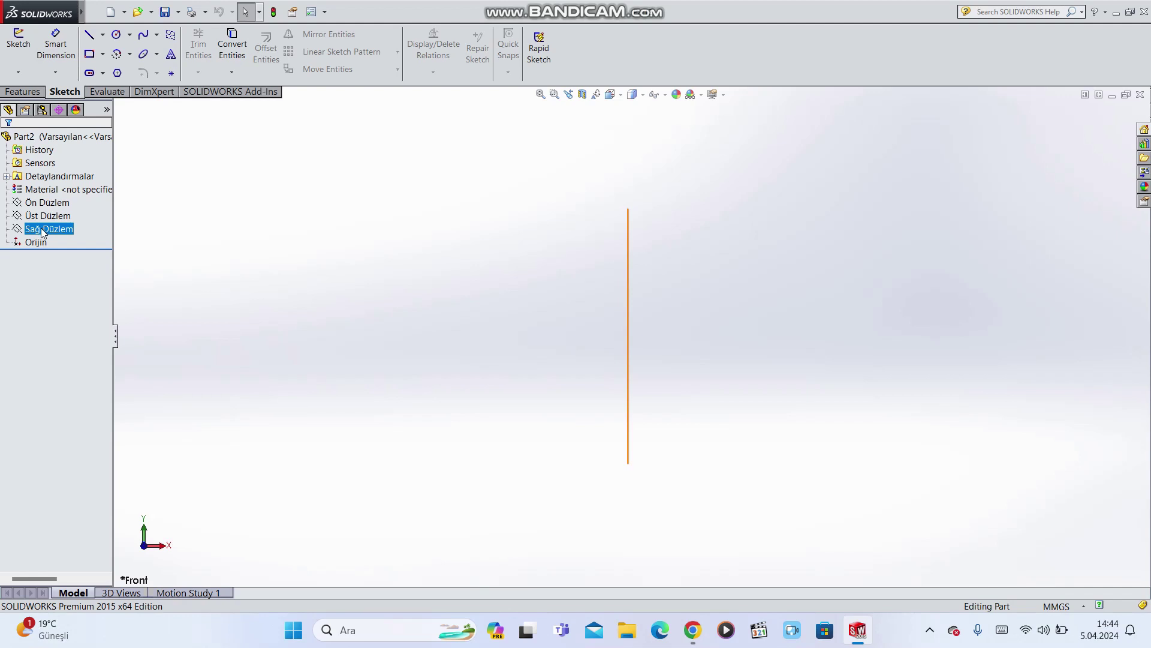
{"action": "left_click", "coordinate": [42, 217]}
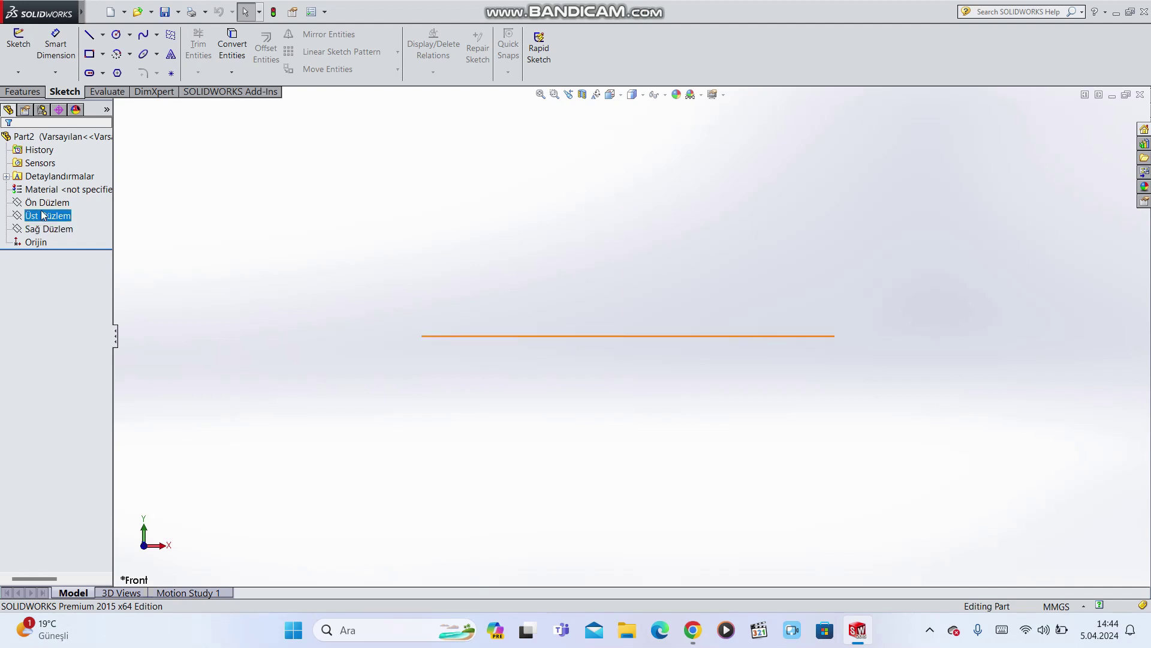
{"action": "left_click", "coordinate": [43, 204]}
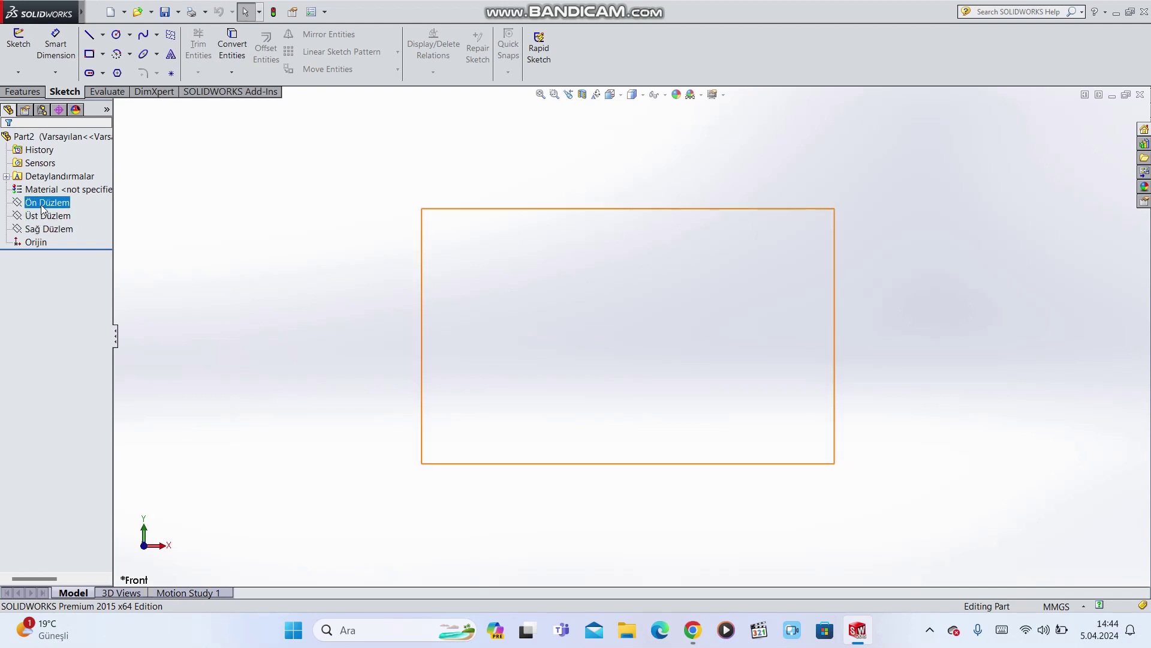
Step: Start a new sketch on the front plane (Ön Düzlem) and review the available move-type entity tools
{"action": "left_click", "coordinate": [42, 203]}
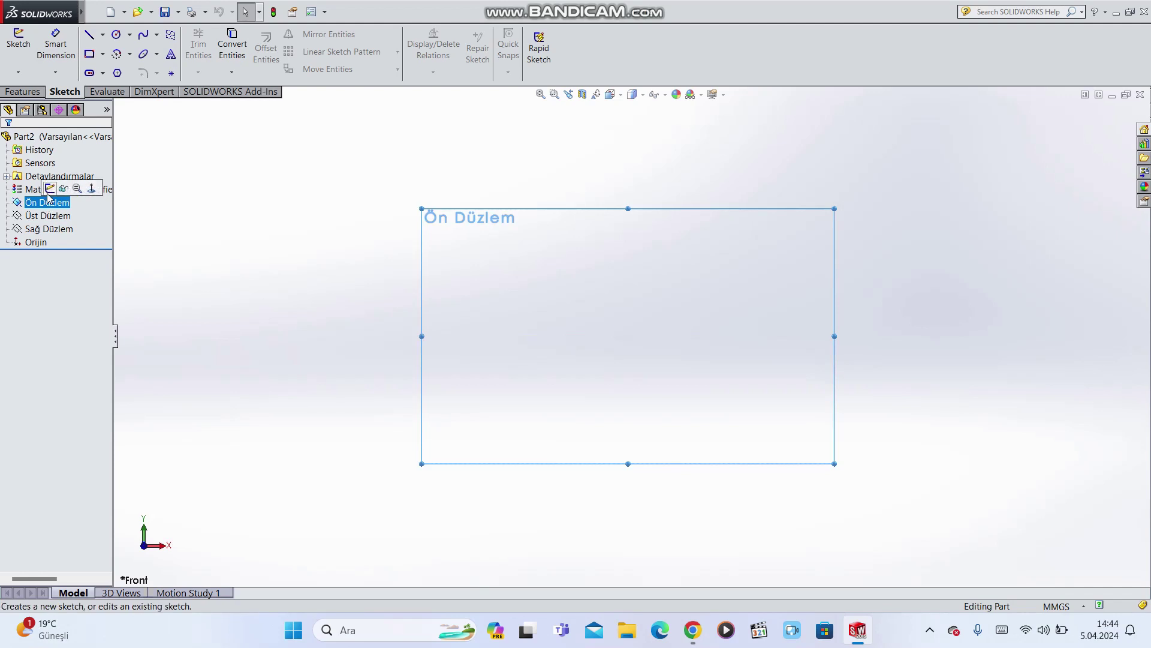
{"action": "left_click", "coordinate": [49, 190]}
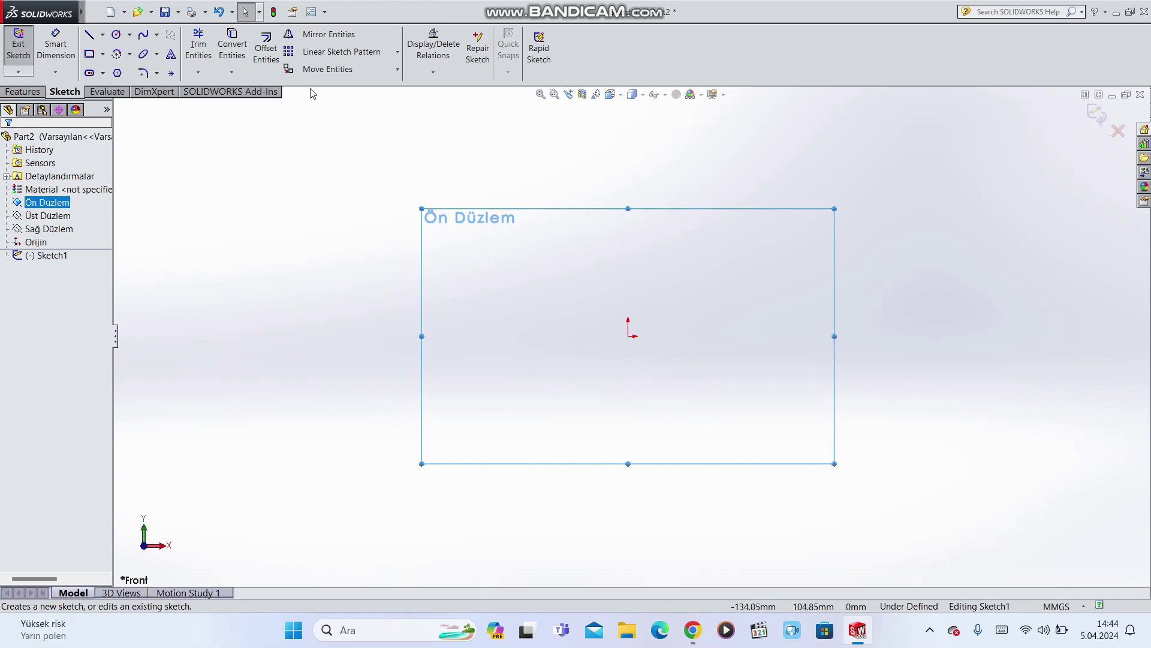
{"action": "left_click", "coordinate": [397, 70]}
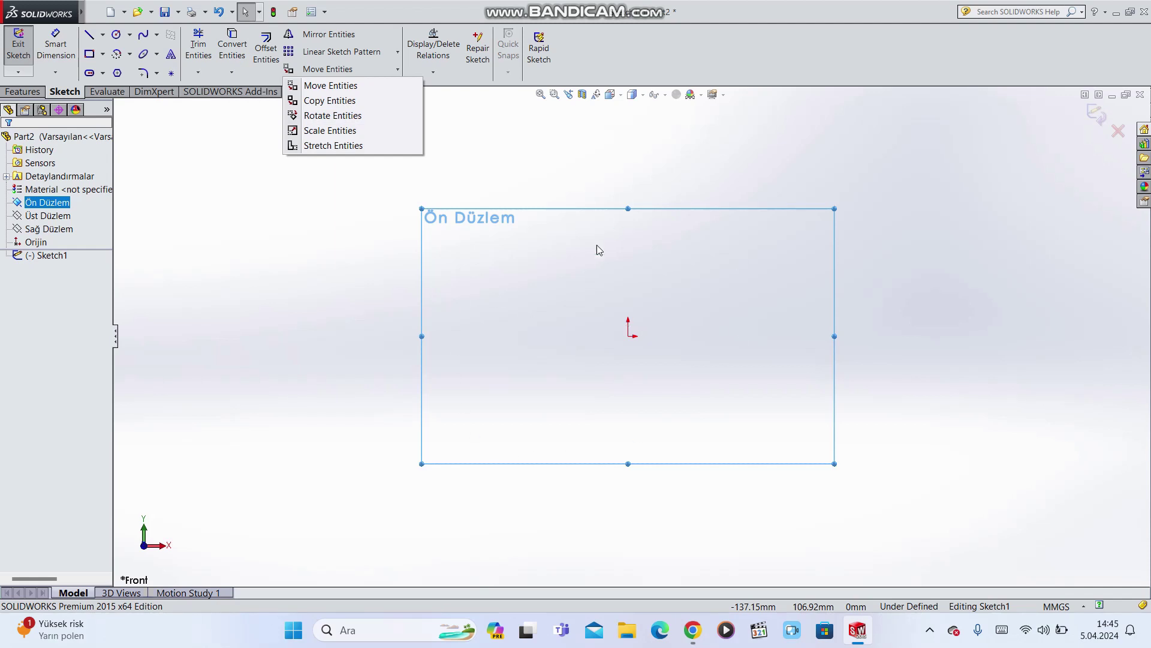
{"action": "left_click", "coordinate": [615, 153]}
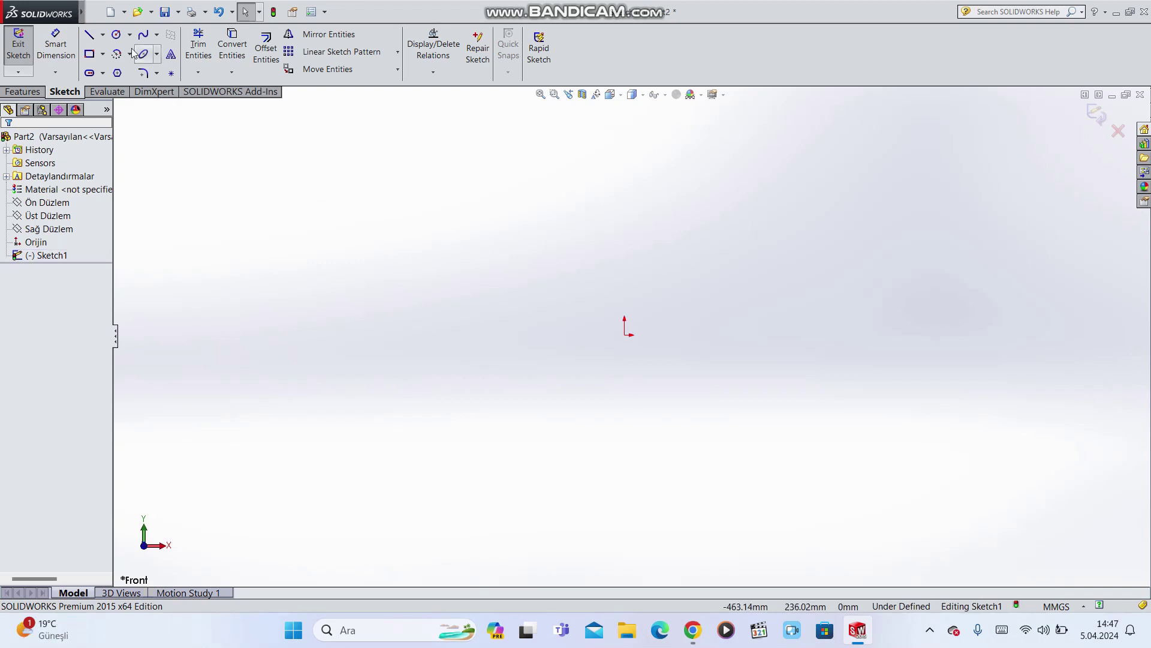
Step: Sketch a circle of about 40 mm radius above and to the left of the origin
{"action": "left_click", "coordinate": [117, 37]}
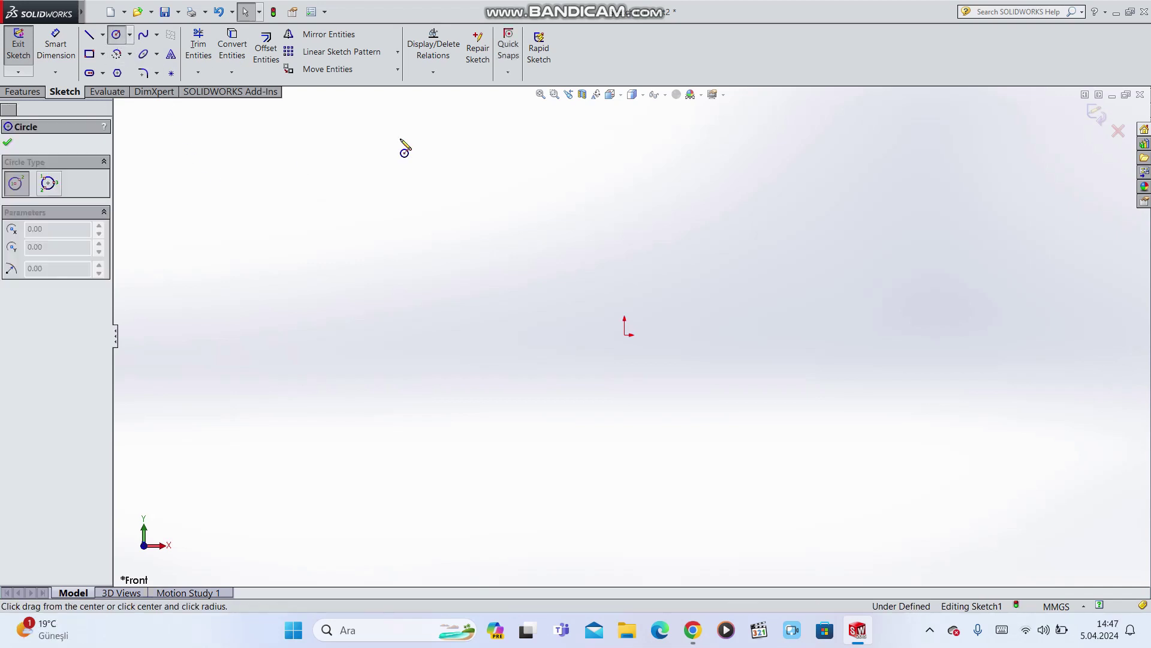
{"action": "left_click", "coordinate": [407, 211]}
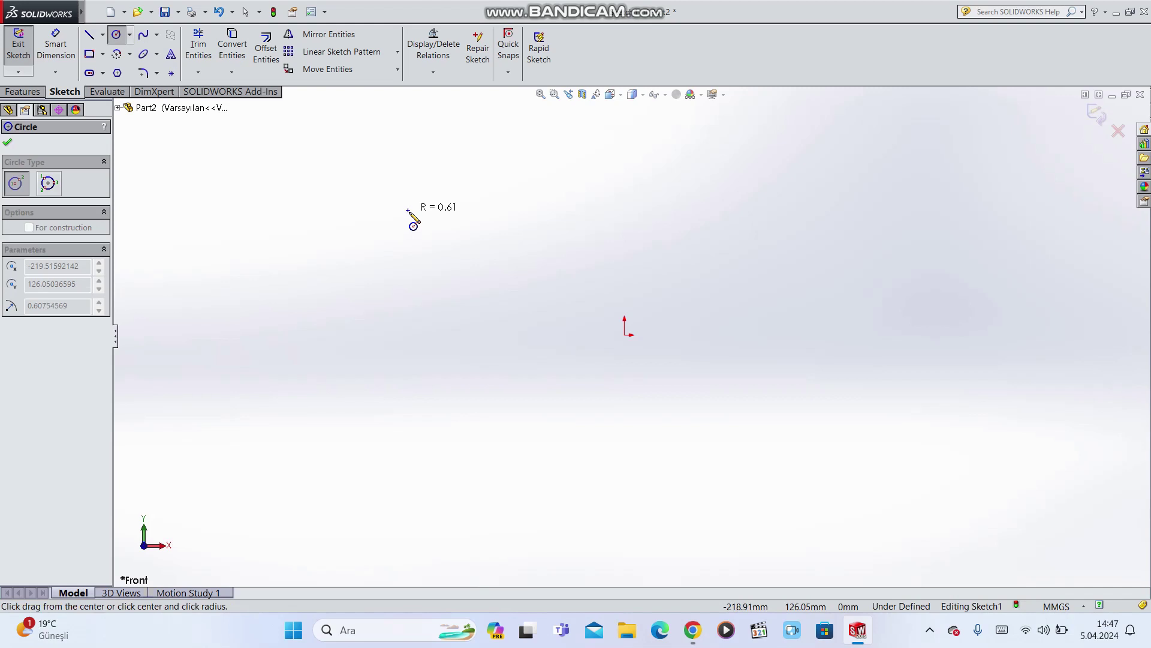
{"action": "left_click", "coordinate": [413, 249]}
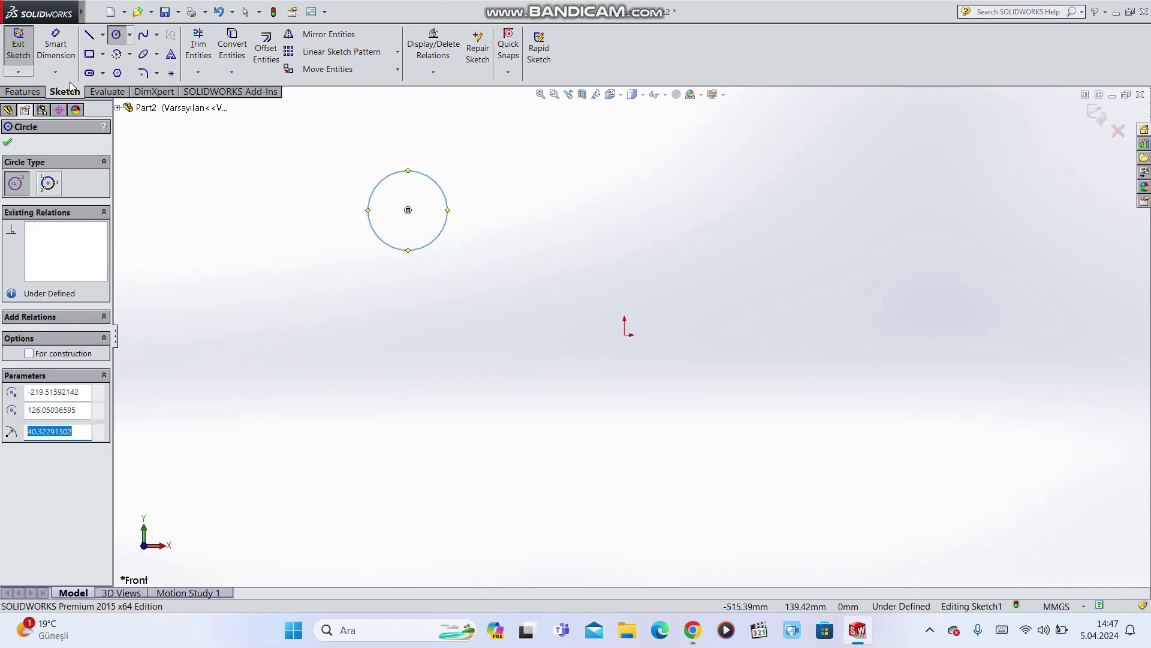
{"action": "key", "text": "Escape"}
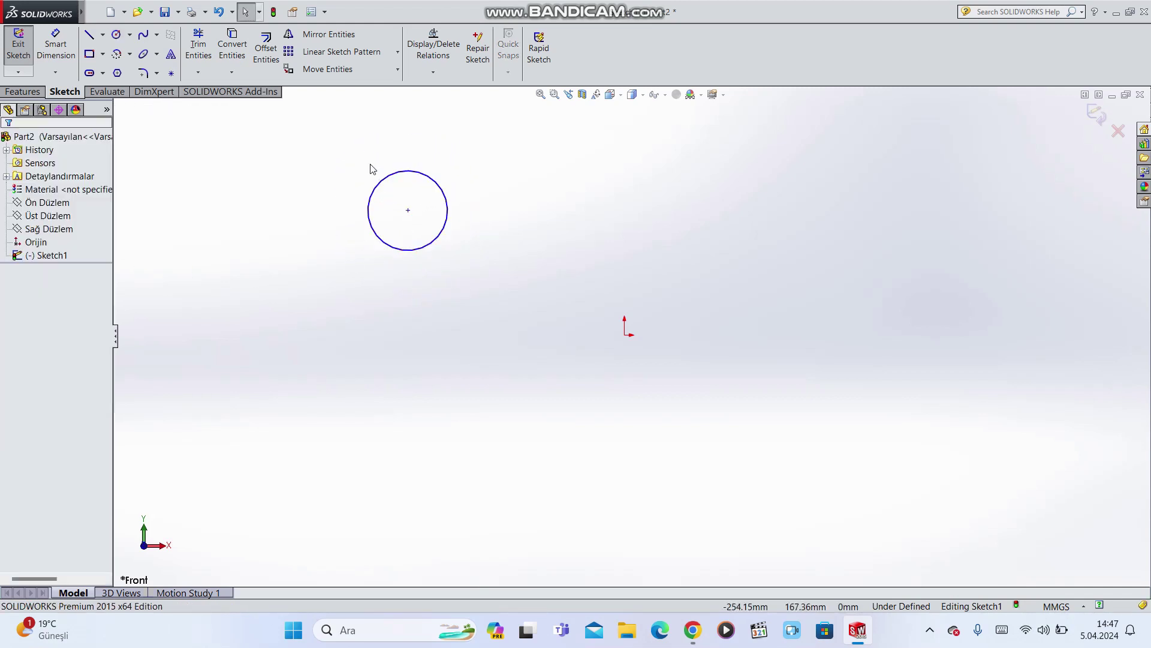
Step: Move the circle with Move Entities in From/To mode, from a point on its edge to above and right of the origin
{"action": "left_click", "coordinate": [398, 69]}
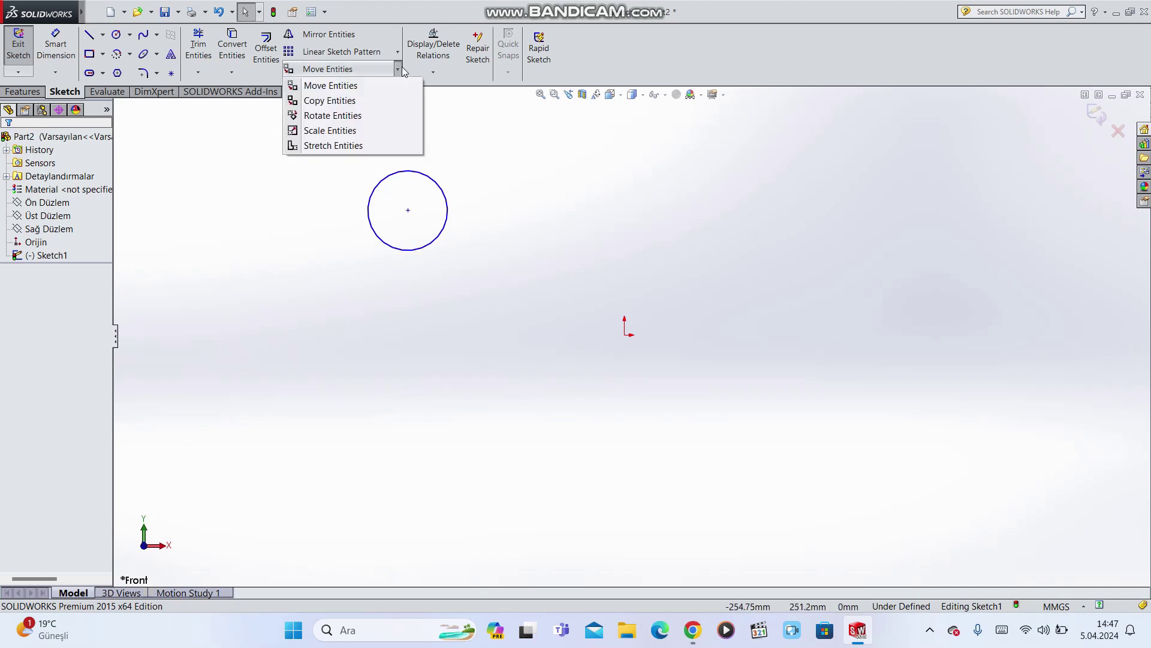
{"action": "left_click", "coordinate": [327, 87]}
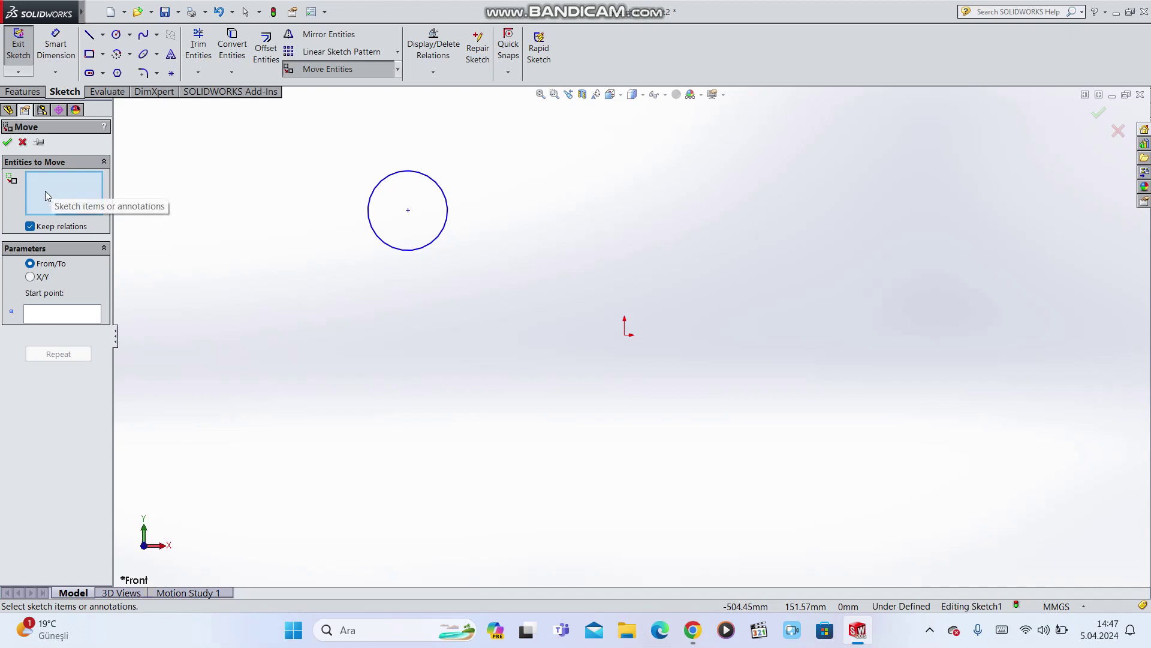
{"action": "left_click", "coordinate": [441, 188]}
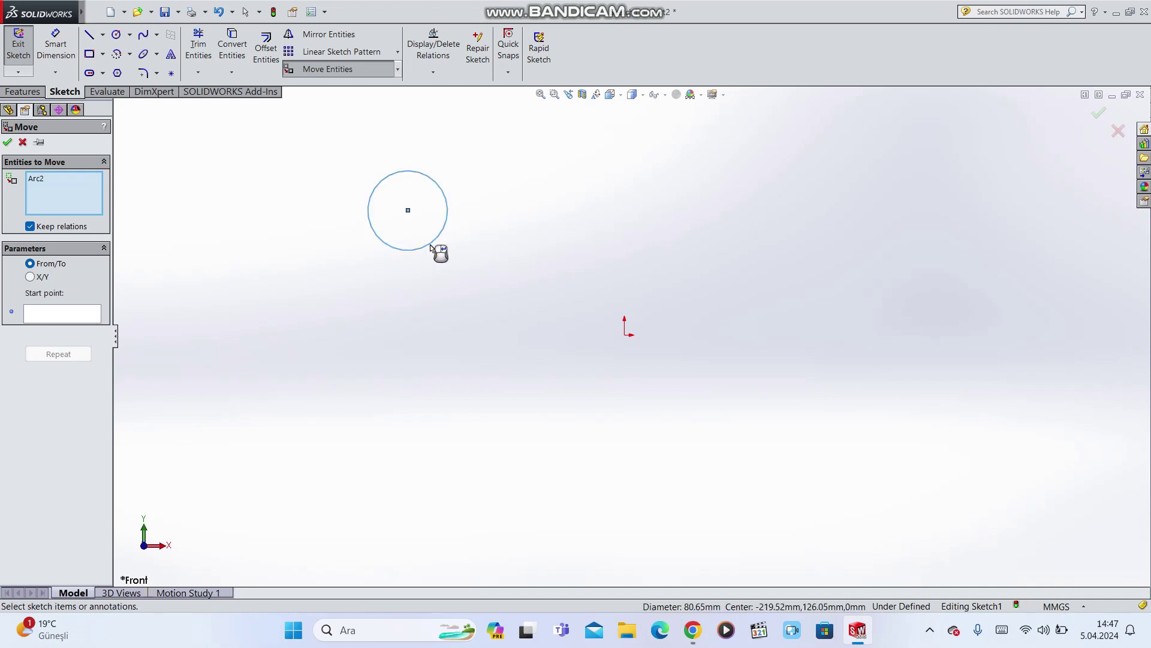
{"action": "left_click", "coordinate": [40, 279]}
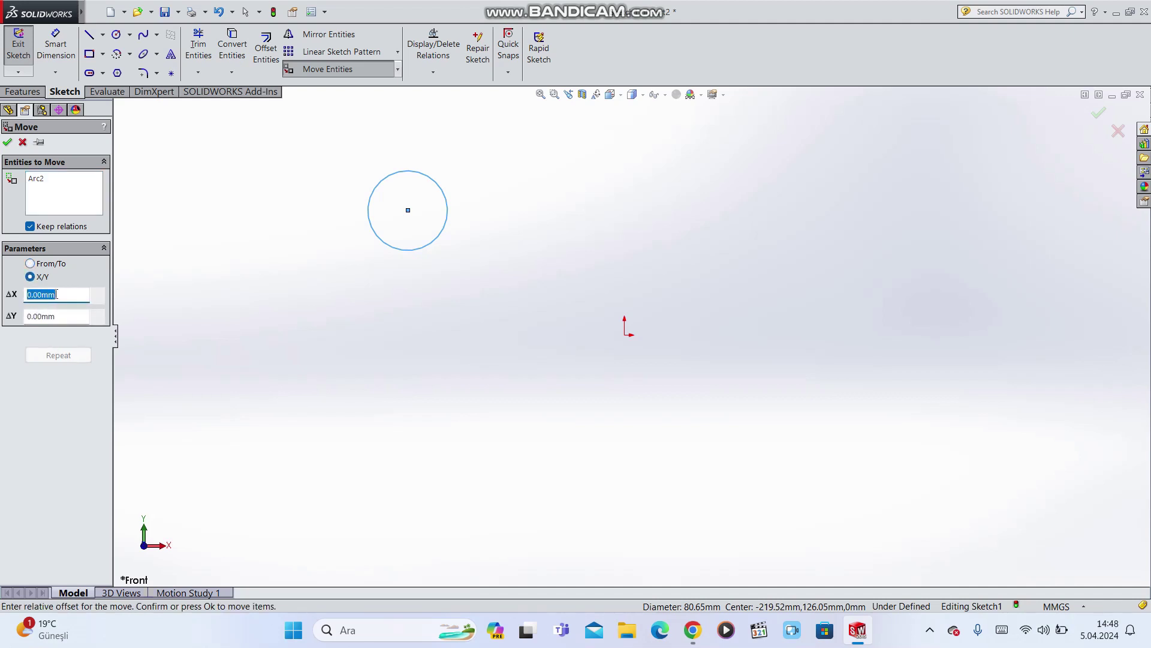
{"action": "left_click", "coordinate": [43, 263]}
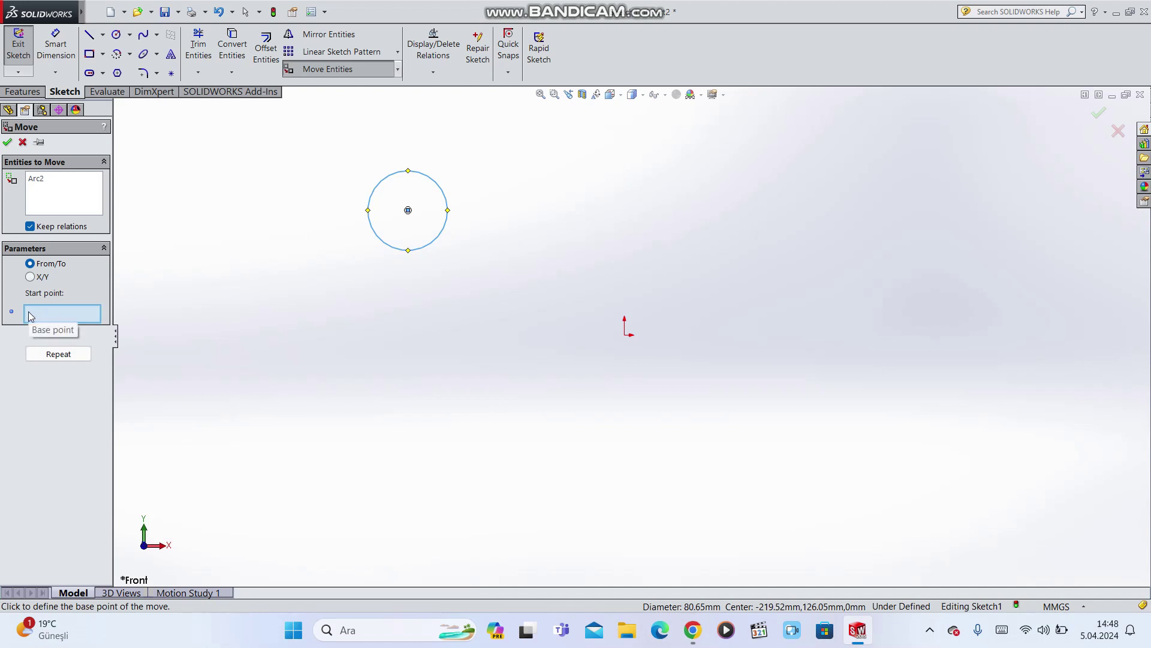
{"action": "left_click", "coordinate": [431, 179]}
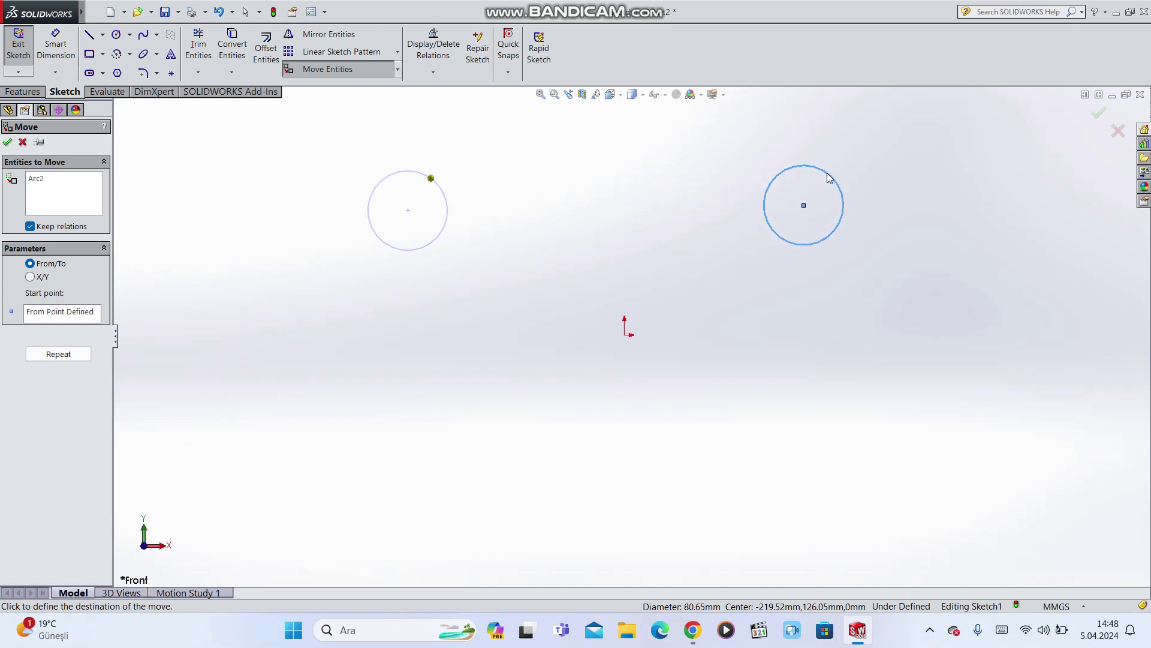
{"action": "left_click", "coordinate": [829, 177]}
Step: Move the circle by its center point to below and right of the origin, at about X 296, Y -135 mm
{"action": "left_click", "coordinate": [327, 69]}
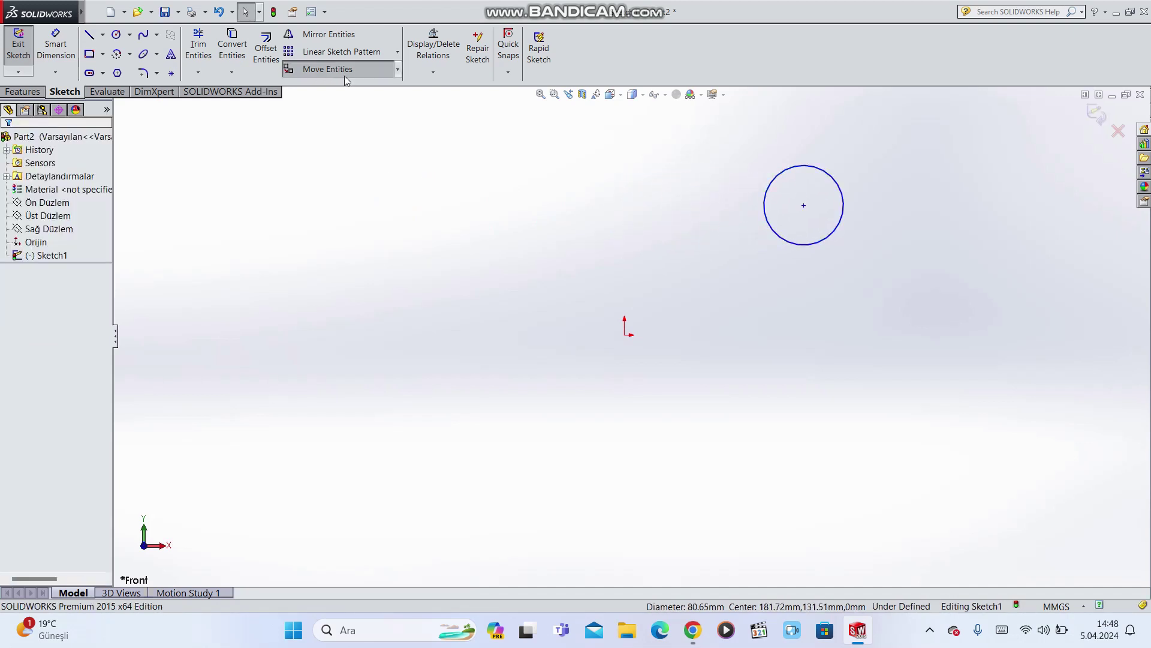
{"action": "left_click", "coordinate": [805, 167]}
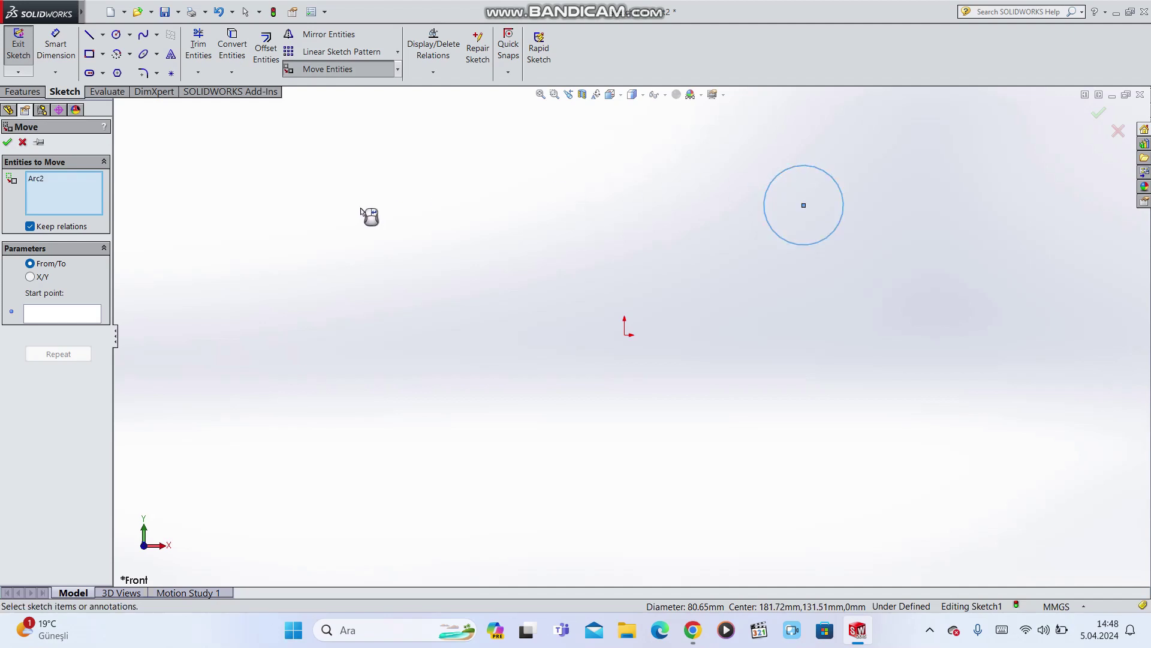
{"action": "left_click", "coordinate": [67, 313]}
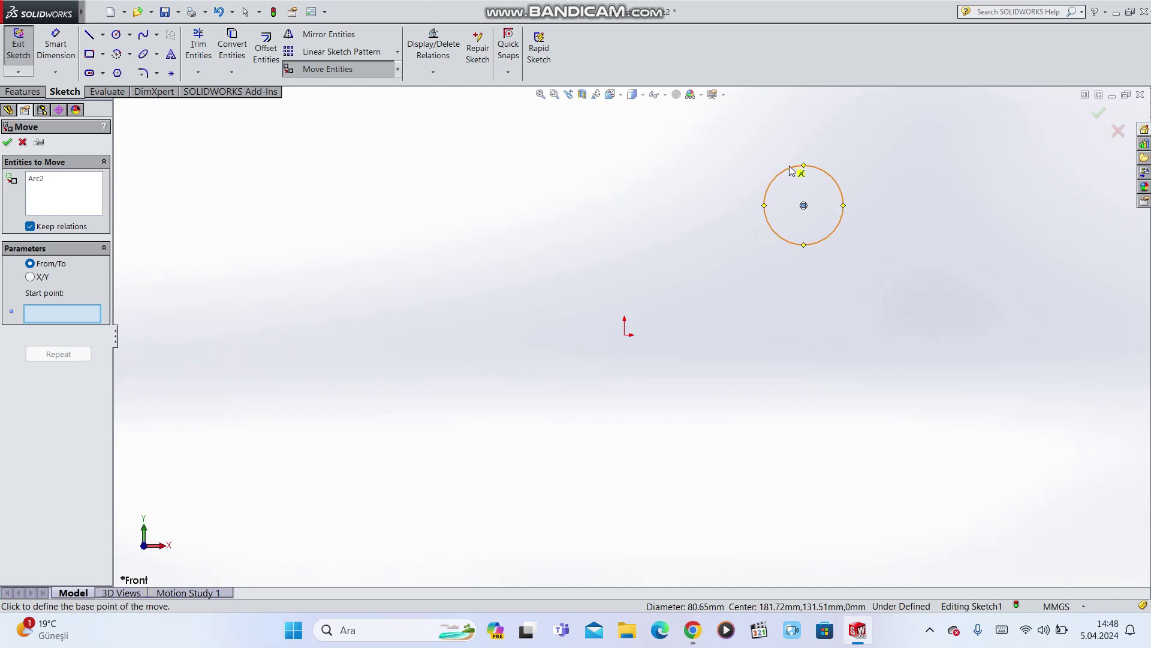
{"action": "left_click", "coordinate": [803, 206]}
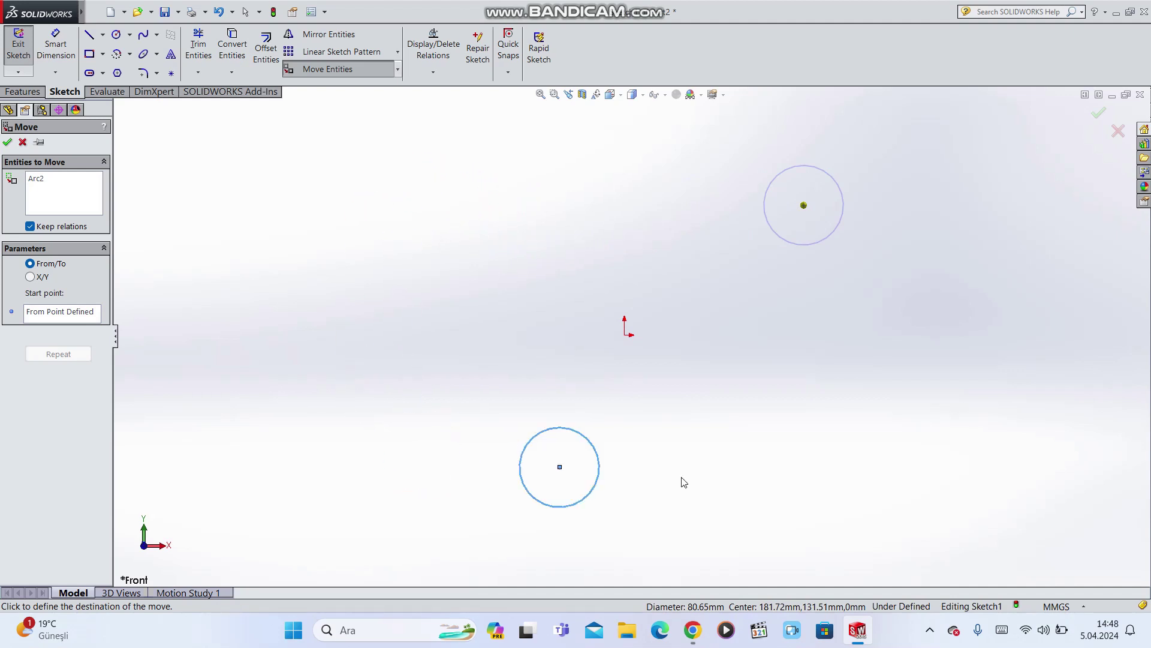
{"action": "left_click", "coordinate": [917, 468]}
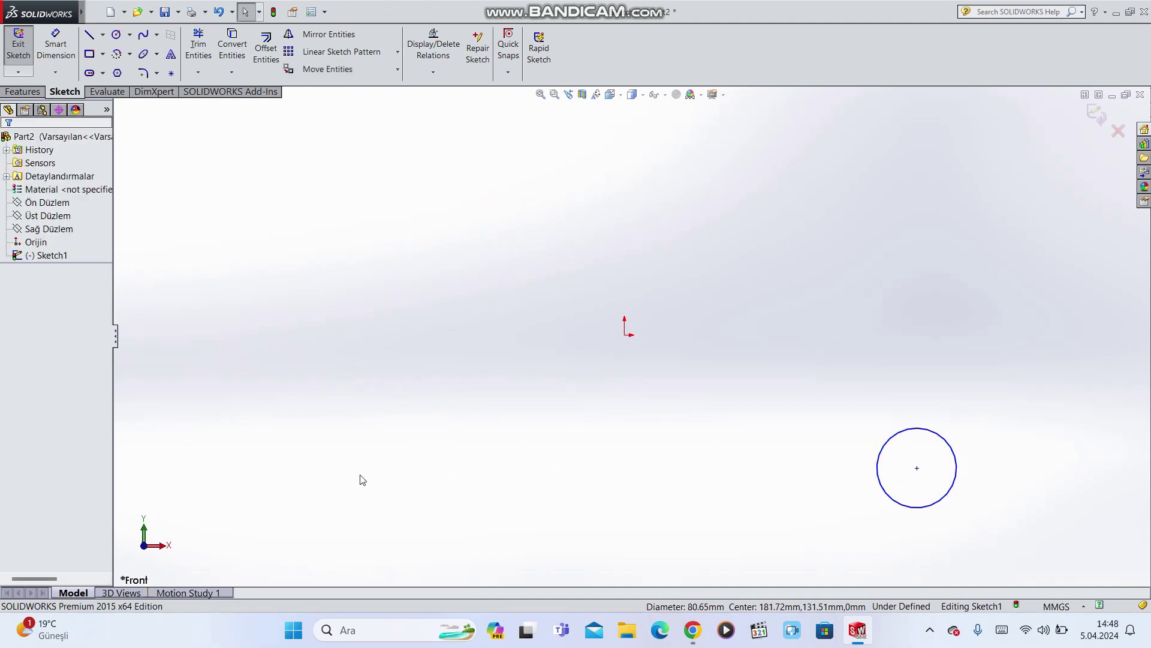
Step: Begin another Move Entities operation on the circle in X/Y mode with a ΔX of 80 mm
{"action": "left_click", "coordinate": [341, 70]}
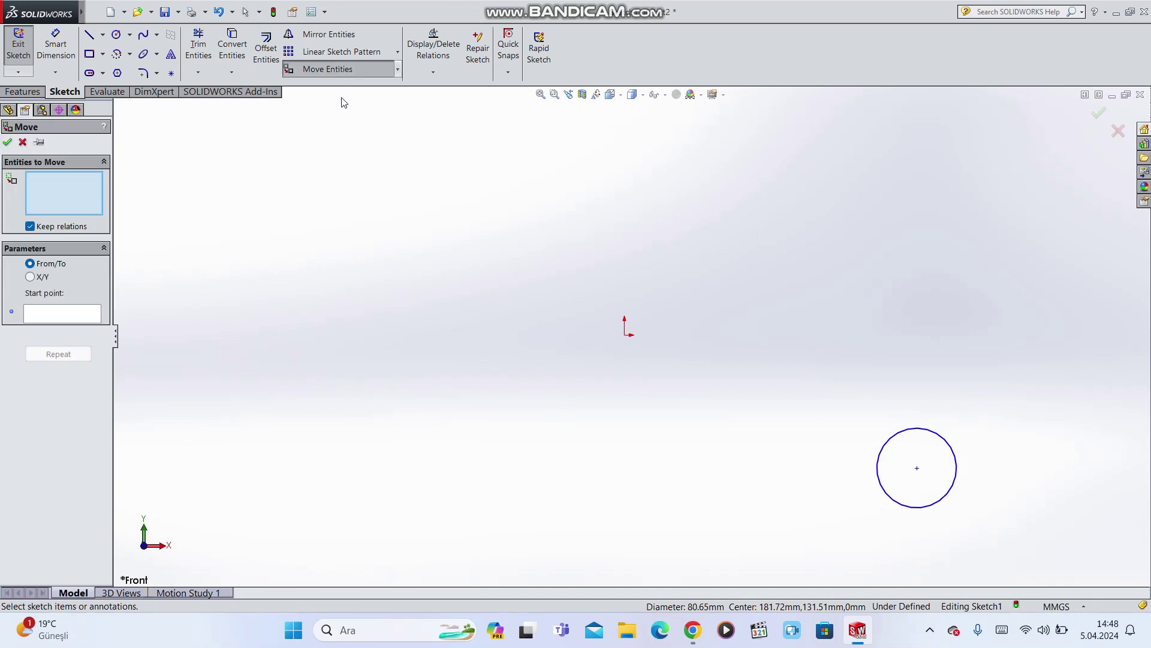
{"action": "left_click", "coordinate": [893, 441]}
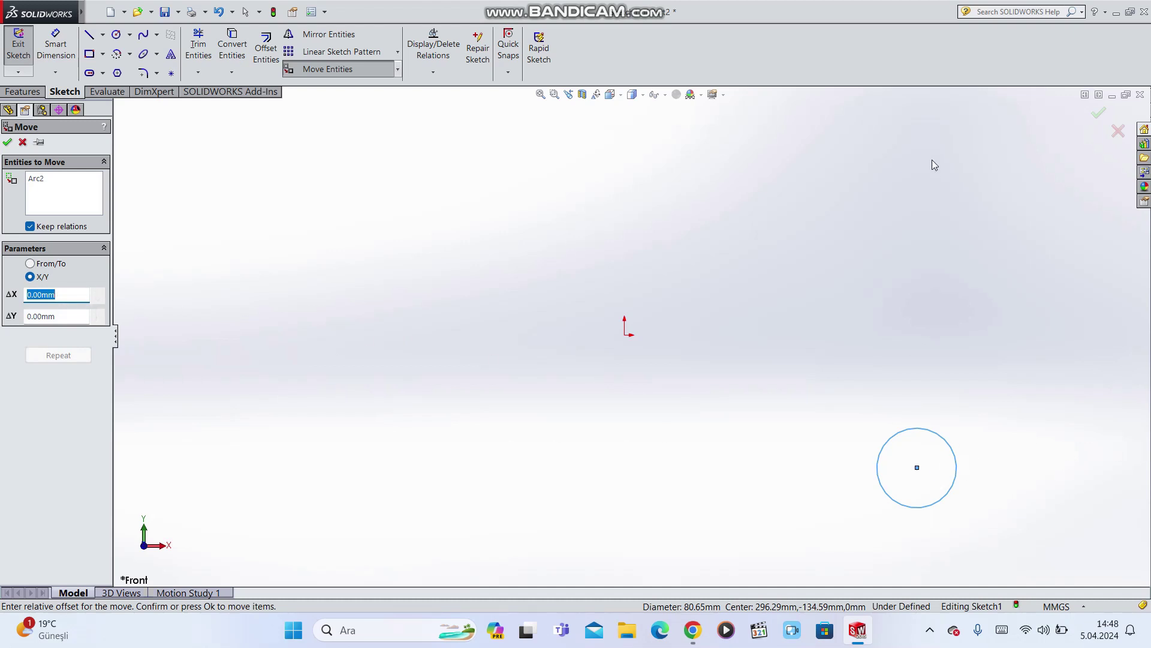
{"action": "left_click", "coordinate": [98, 292]}
{"action": "left_click", "coordinate": [98, 291]}
{"action": "left_click", "coordinate": [98, 292]}
{"action": "left_click", "coordinate": [98, 291]}
{"action": "left_click", "coordinate": [97, 291]}
{"action": "left_click", "coordinate": [98, 292]}
{"action": "left_click", "coordinate": [98, 291]}
{"action": "left_click", "coordinate": [98, 291]}
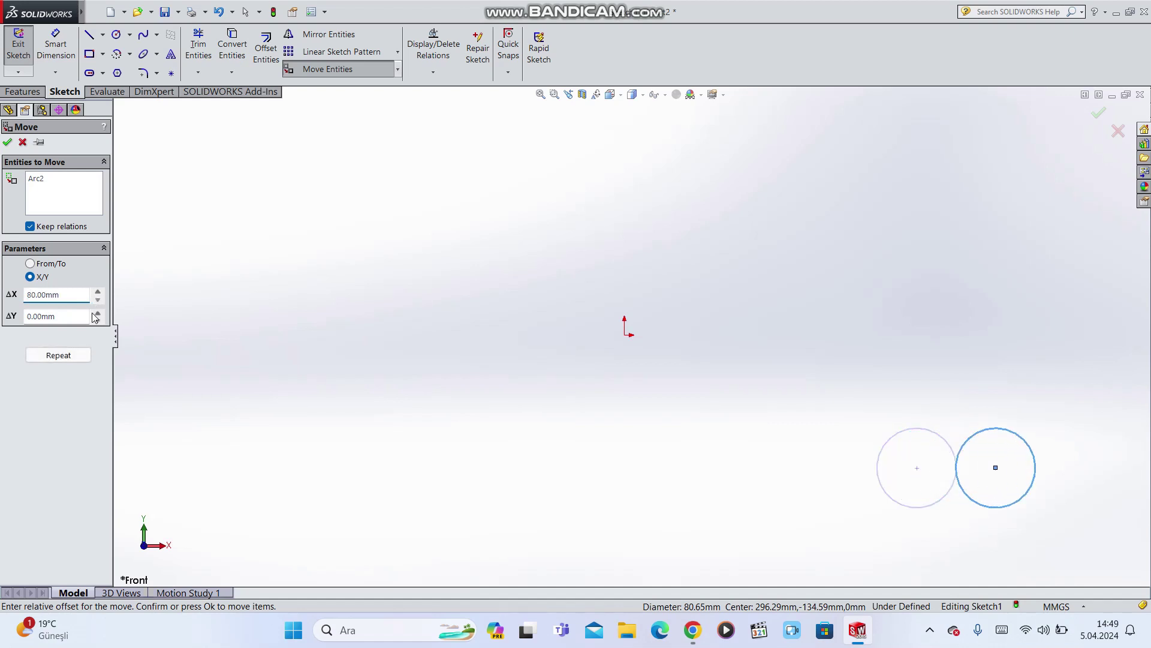
Step: Set the circle move's ΔY offset to 80 mm
{"action": "left_click", "coordinate": [97, 313]}
{"action": "left_click", "coordinate": [97, 313]}
{"action": "left_click", "coordinate": [98, 313]}
{"action": "left_click", "coordinate": [98, 313]}
{"action": "left_click", "coordinate": [98, 313]}
{"action": "left_click", "coordinate": [98, 313]}
{"action": "left_click", "coordinate": [98, 313]}
{"action": "left_click", "coordinate": [97, 313]}
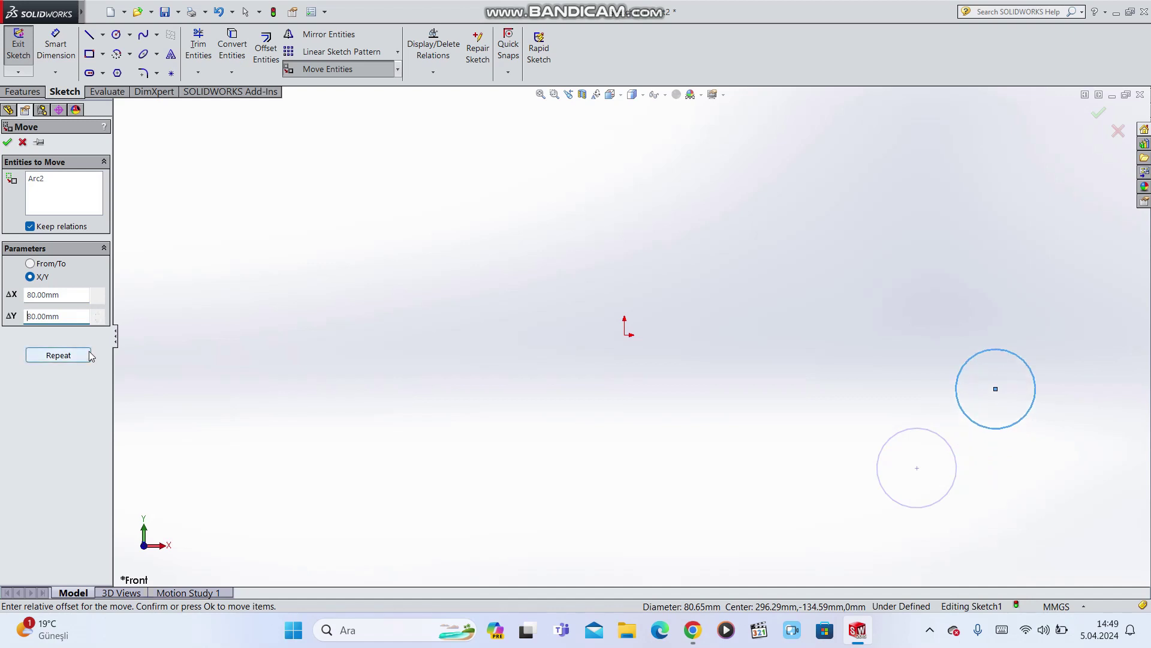
Step: Change the circle move's ΔY offset to a negative value of -150 mm
{"action": "left_click", "coordinate": [98, 321]}
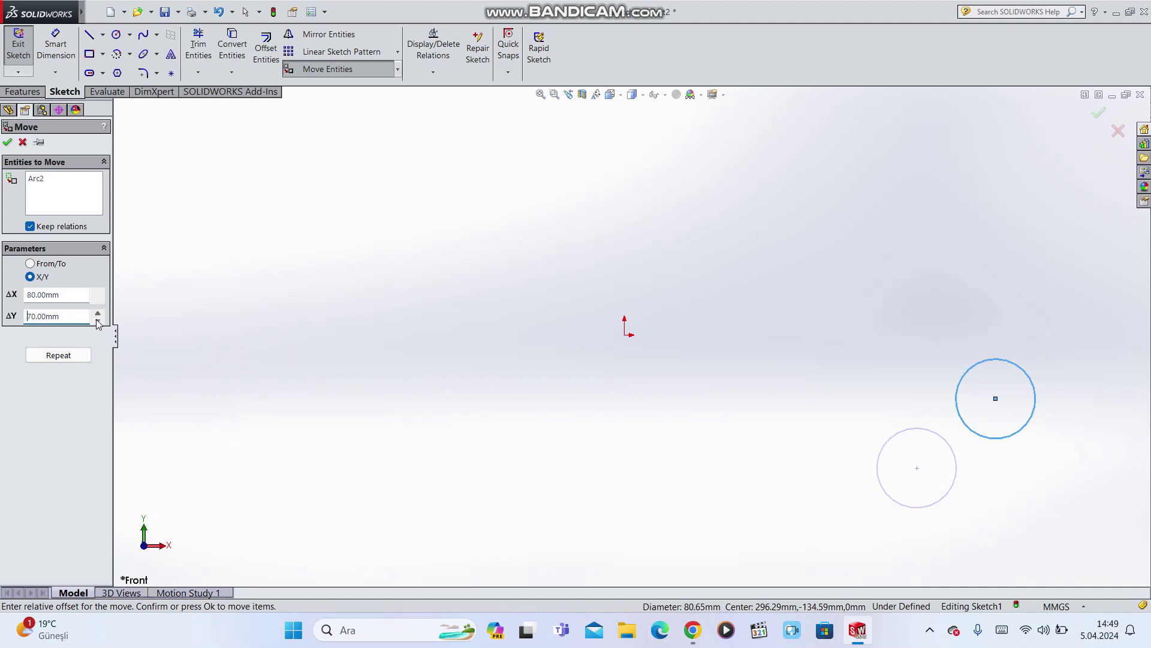
{"action": "type", "text": "-"}
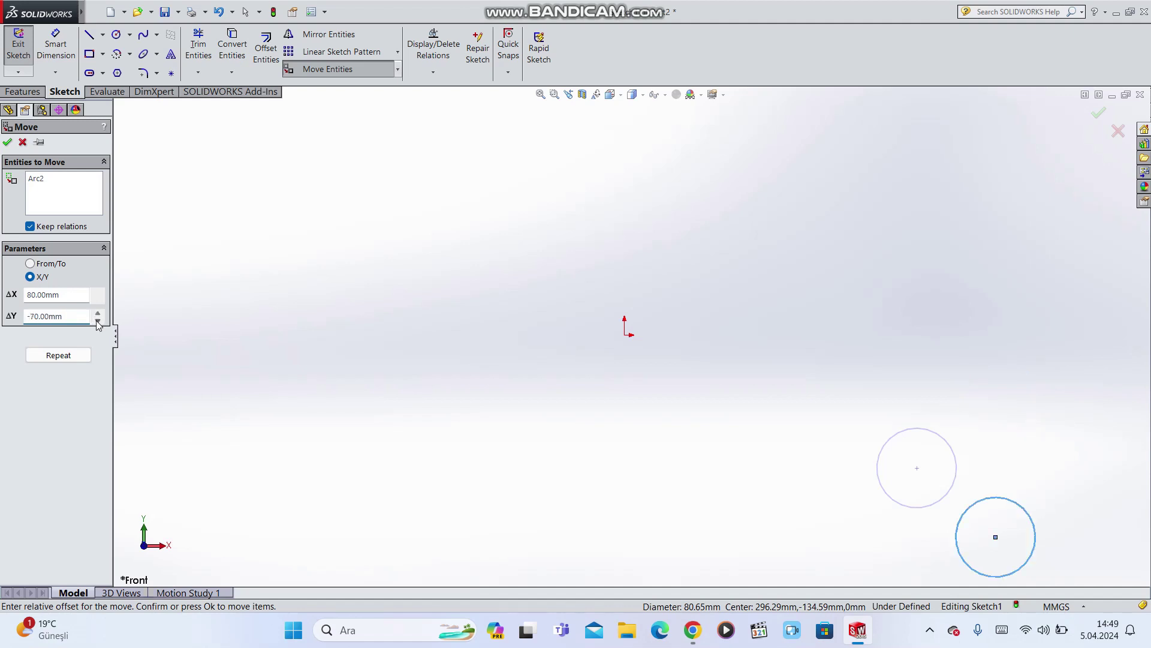
{"action": "left_click", "coordinate": [98, 321]}
{"action": "left_click", "coordinate": [98, 321]}
{"action": "left_click", "coordinate": [97, 321]}
{"action": "left_click", "coordinate": [98, 321]}
{"action": "left_click", "coordinate": [97, 321]}
{"action": "left_click", "coordinate": [98, 321]}
{"action": "left_click", "coordinate": [98, 320]}
{"action": "left_click", "coordinate": [97, 320]}
Step: Set the circle move's ΔX offset to -130 mm and apply the move
{"action": "left_click", "coordinate": [100, 301]}
{"action": "left_click", "coordinate": [100, 302]}
{"action": "type", "text": "-1"}
{"action": "key", "text": "Return"}
{"action": "scroll", "coordinate": [946, 522], "scroll_direction": "down", "scroll_amount": 3}
{"action": "scroll", "coordinate": [946, 521], "scroll_direction": "up", "scroll_amount": 5}
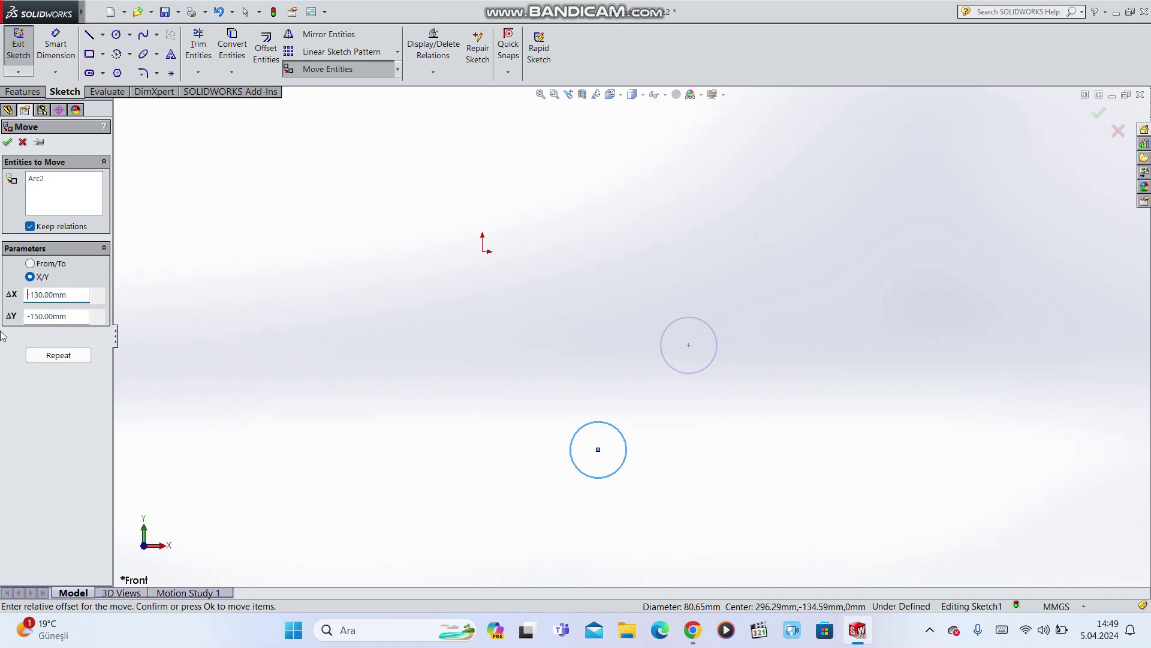
{"action": "left_click", "coordinate": [7, 143]}
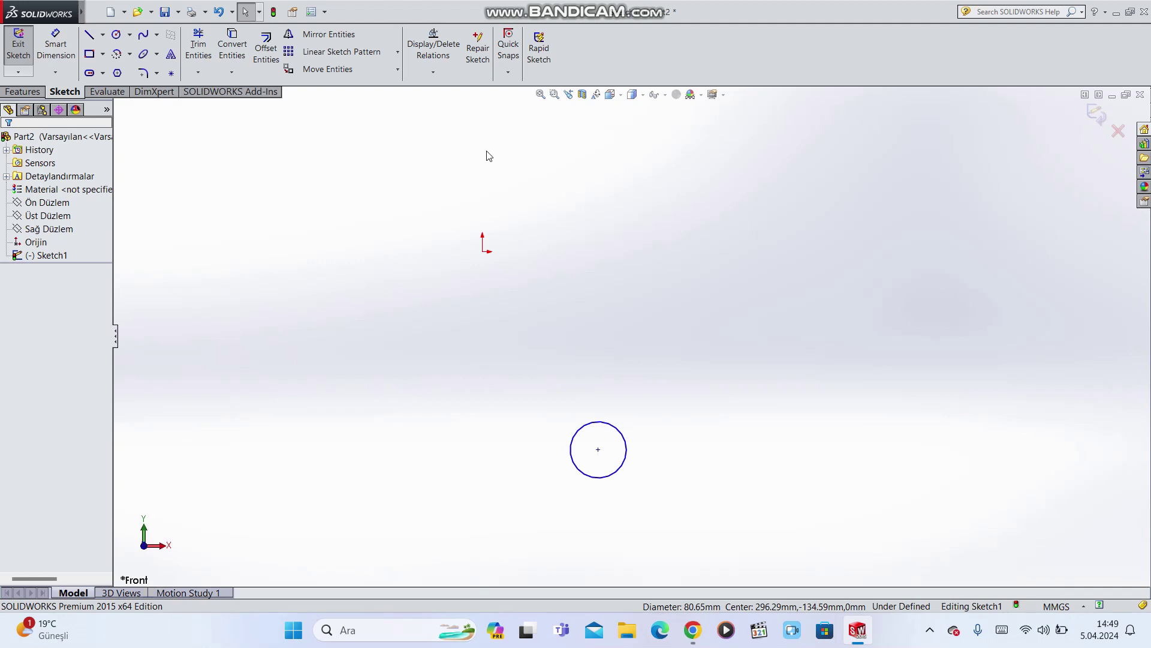
Step: Copy the circle with Copy Entities in From/To mode, placing the duplicate about 261 mm to its right
{"action": "left_click", "coordinate": [397, 69]}
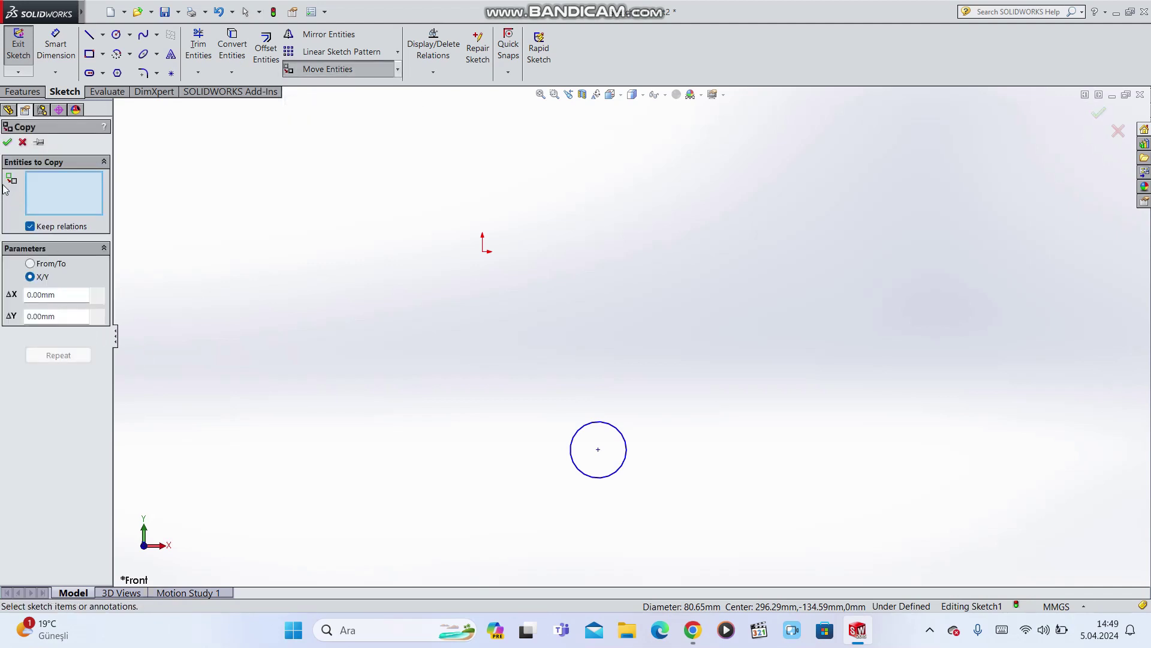
{"action": "left_click", "coordinate": [618, 430]}
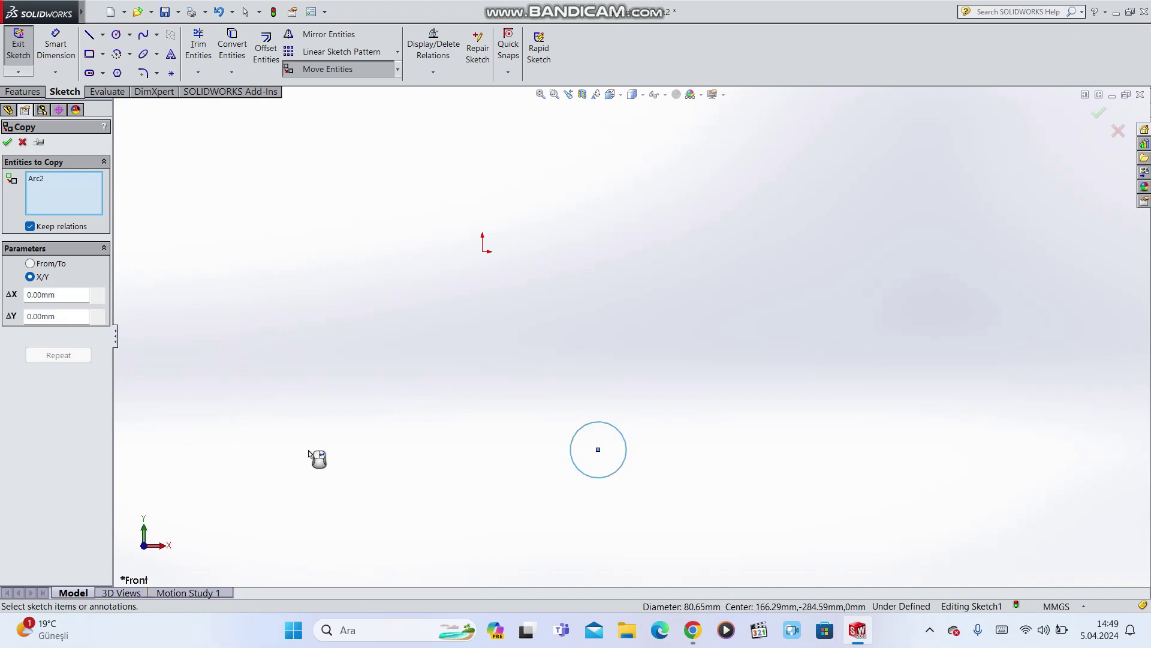
{"action": "left_click", "coordinate": [30, 263]}
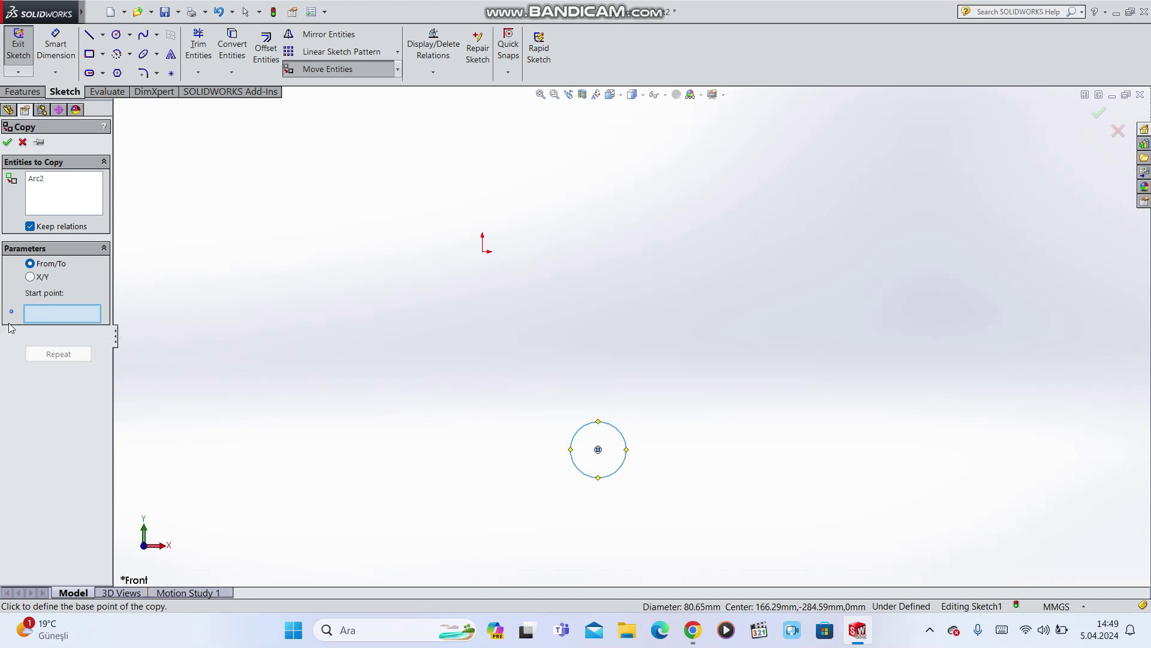
{"action": "left_click", "coordinate": [609, 429]}
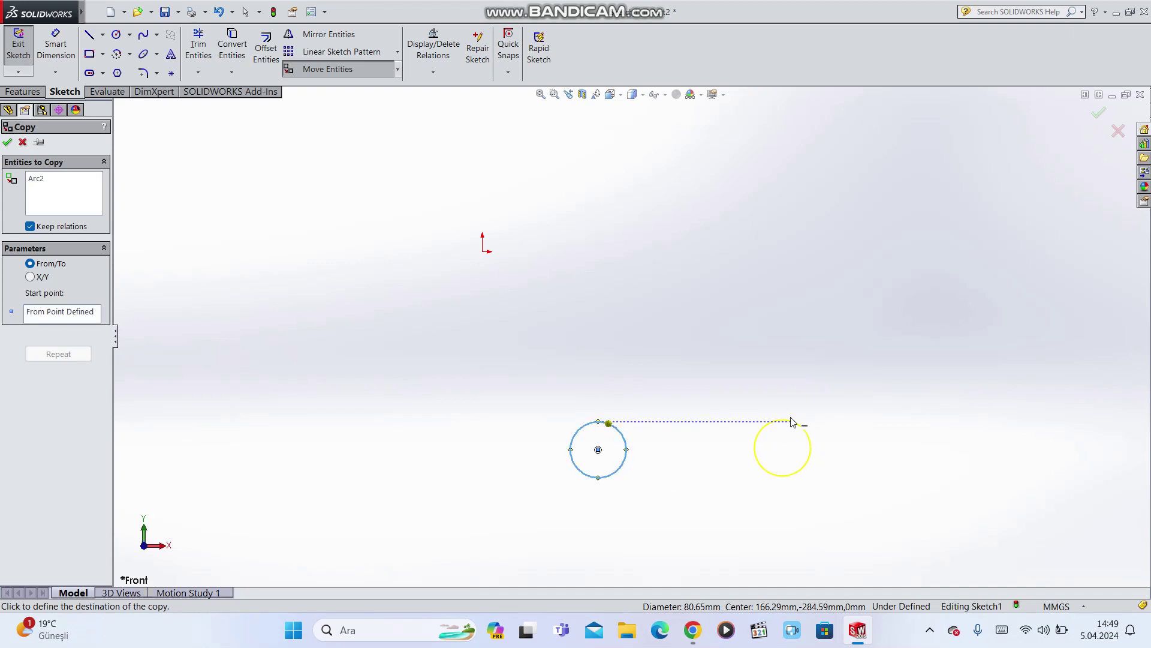
{"action": "left_click", "coordinate": [791, 423]}
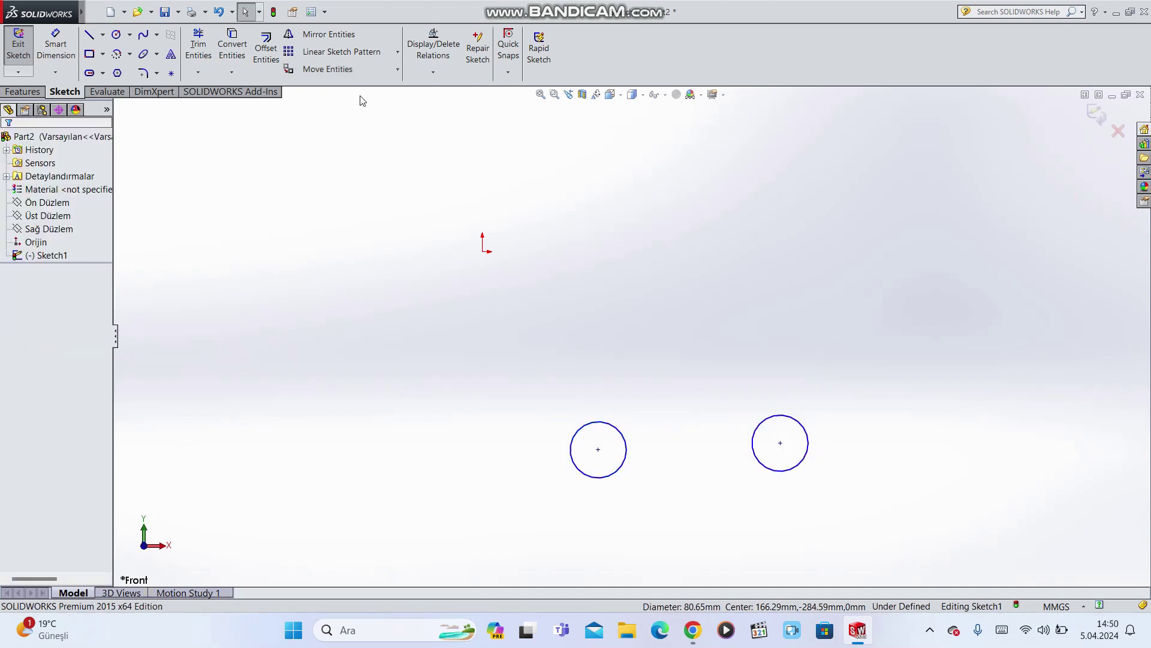
Step: Copy the right-hand circle from a start point on it to a spot above, centring the duplicate at about X 352, Y 30 mm
{"action": "left_click", "coordinate": [398, 69]}
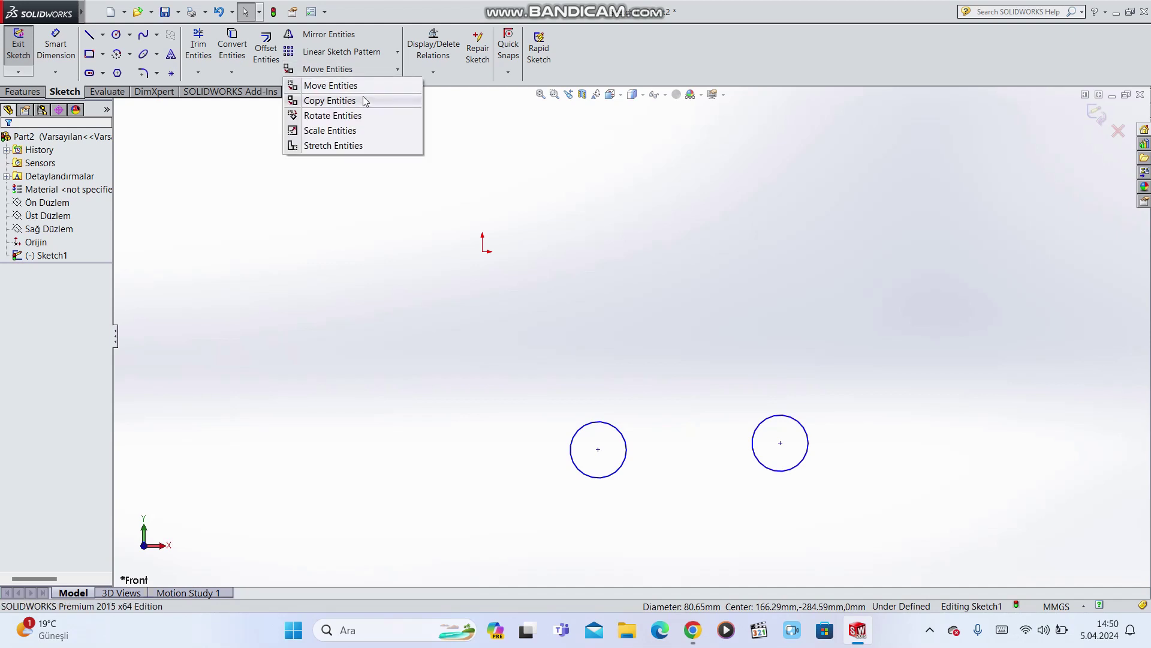
{"action": "left_click", "coordinate": [363, 99]}
{"action": "left_click", "coordinate": [794, 426]}
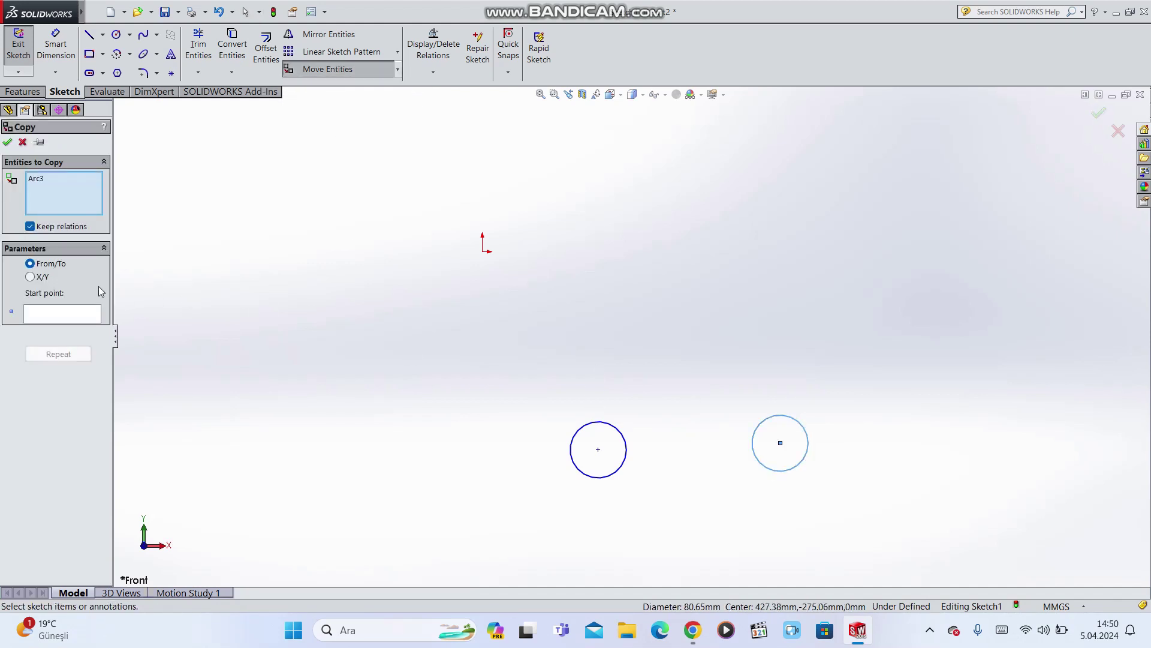
{"action": "left_click", "coordinate": [58, 313]}
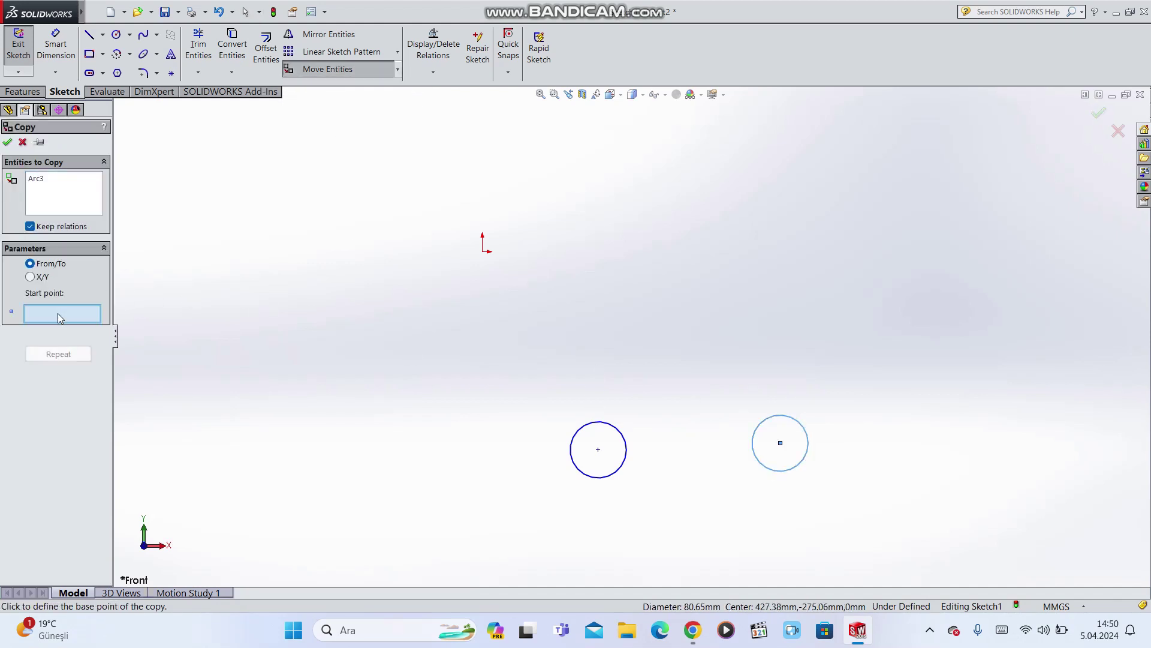
{"action": "left_click", "coordinate": [768, 427]}
{"action": "left_click", "coordinate": [715, 215]}
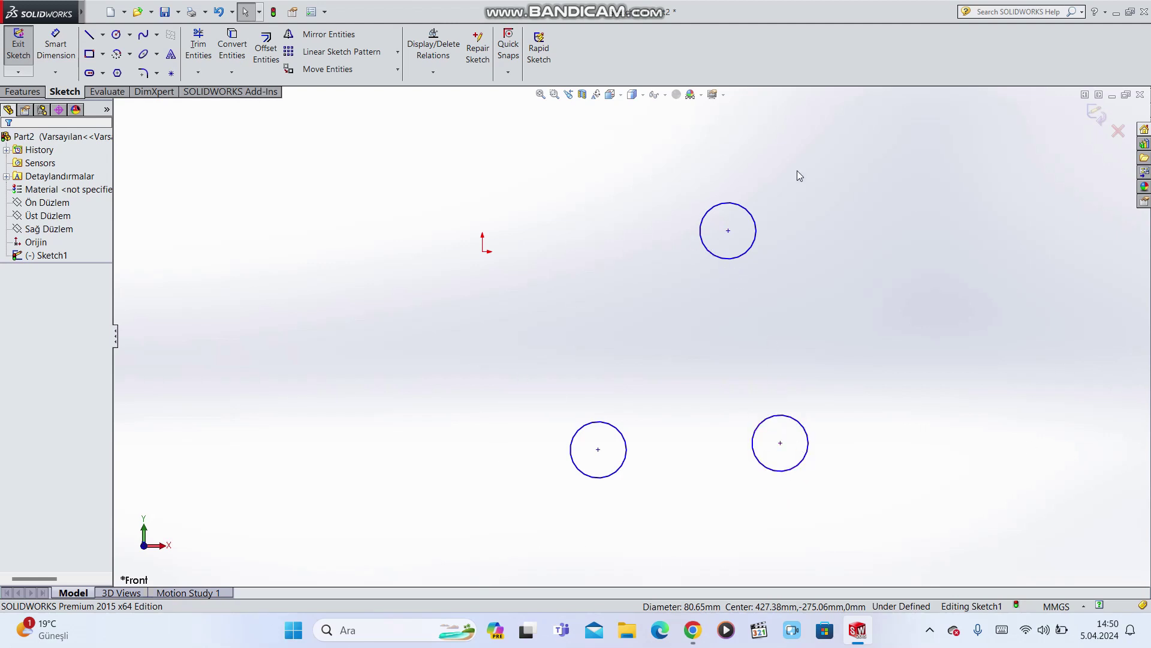
Step: Copy the upper circle in X/Y mode with a ΔX of 140 mm and apply the copy
{"action": "left_click", "coordinate": [398, 74]}
{"action": "left_click", "coordinate": [342, 102]}
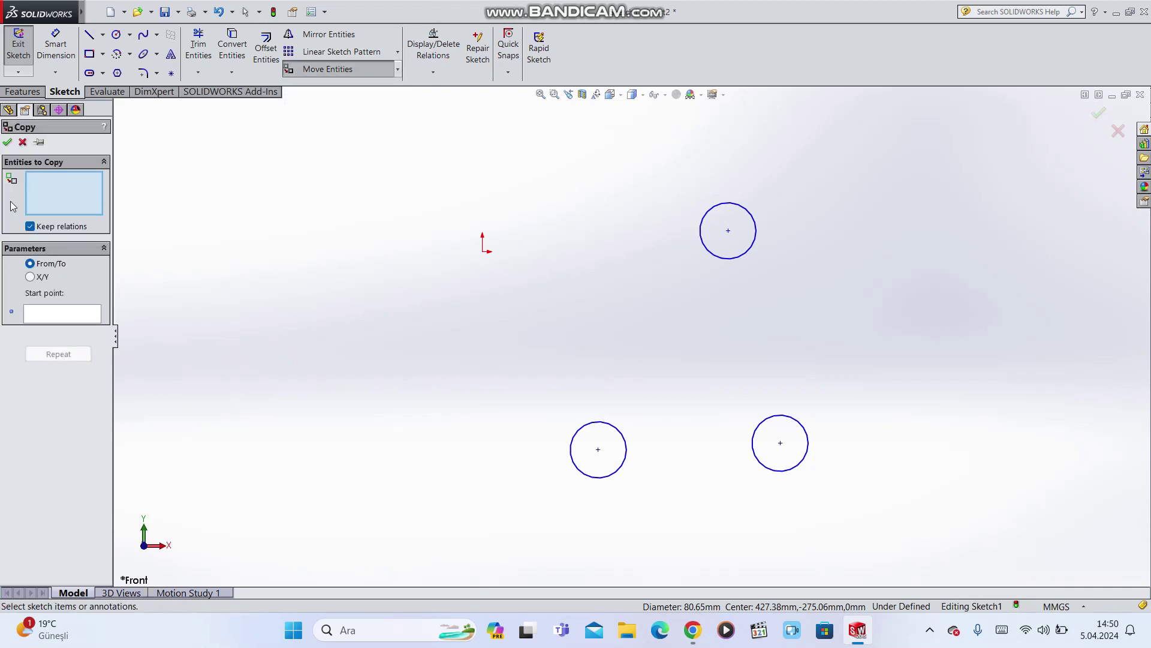
{"action": "left_click", "coordinate": [744, 214]}
{"action": "left_click", "coordinate": [37, 277]}
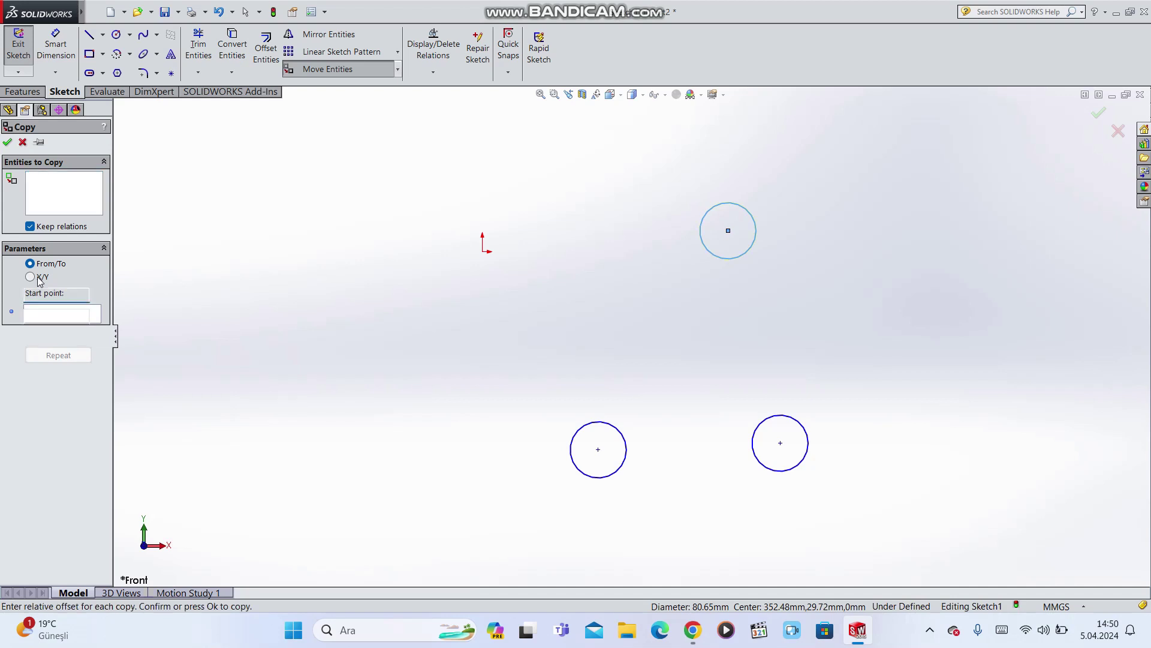
{"action": "left_click", "coordinate": [100, 292]}
{"action": "left_click", "coordinate": [100, 292]}
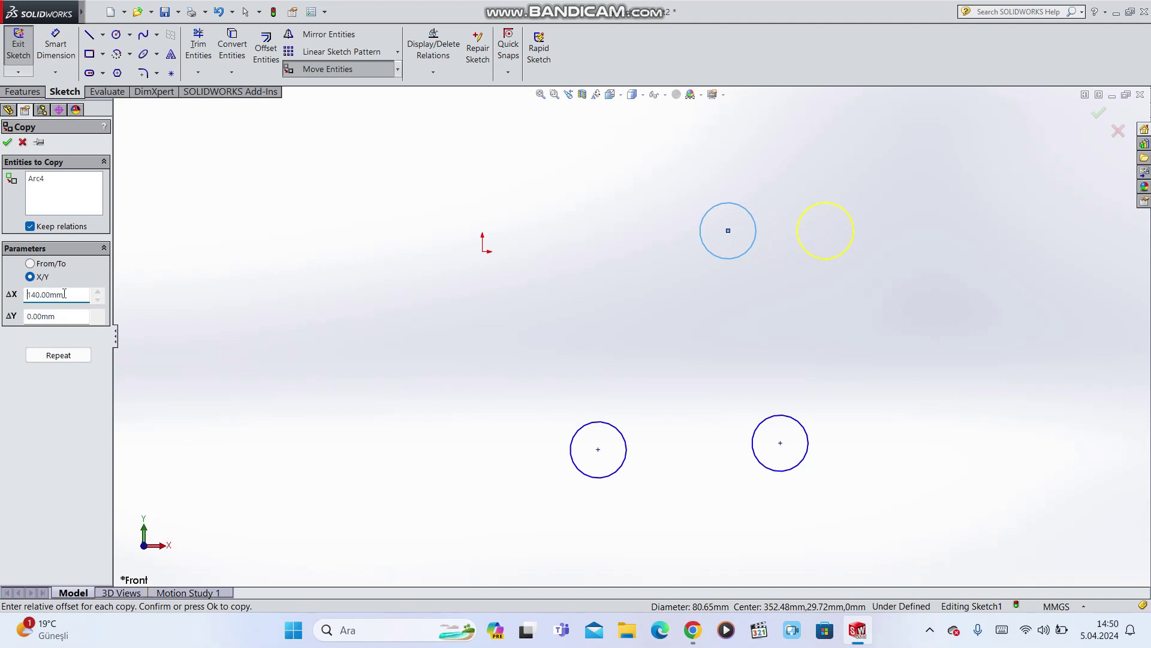
{"action": "left_click", "coordinate": [7, 142]}
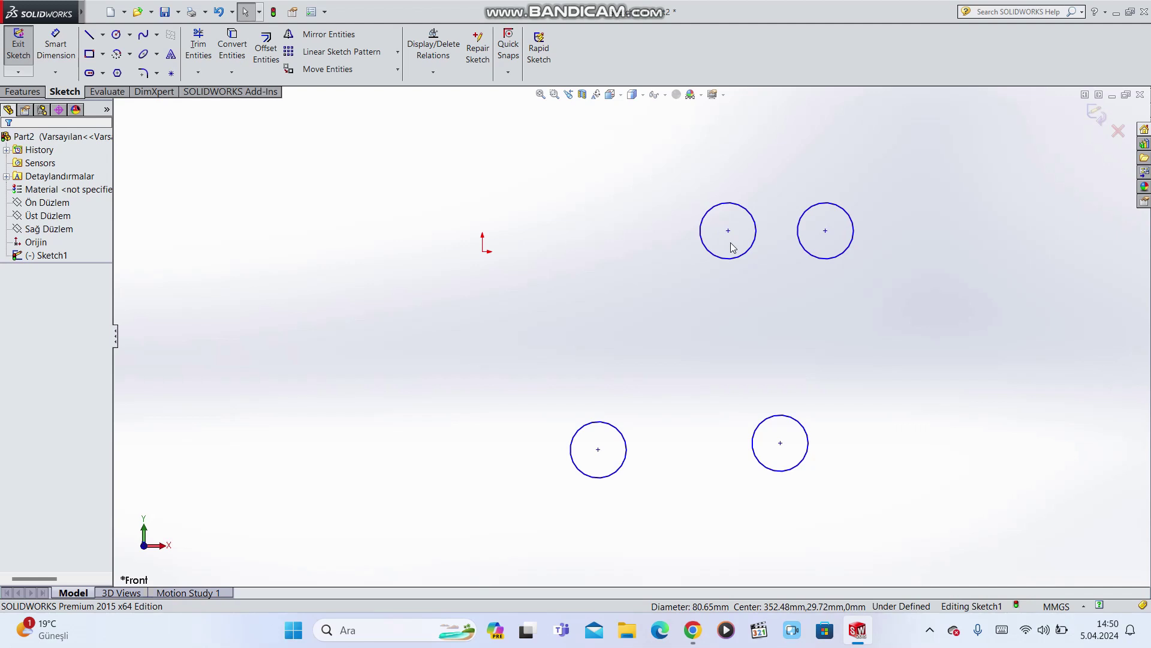
Step: Sketch an upright corner rectangle left of the origin, with its upper-left corner at about X -333, Y 0 mm
{"action": "left_click", "coordinate": [398, 69]}
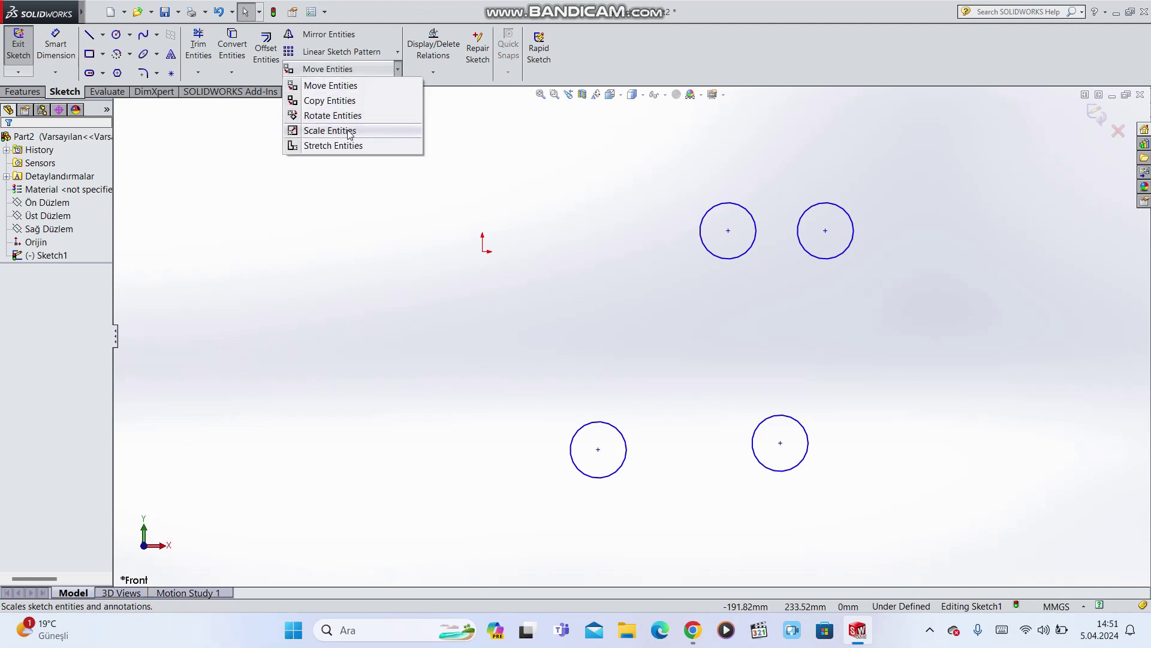
{"action": "left_click", "coordinate": [103, 54]}
{"action": "left_click", "coordinate": [108, 81]}
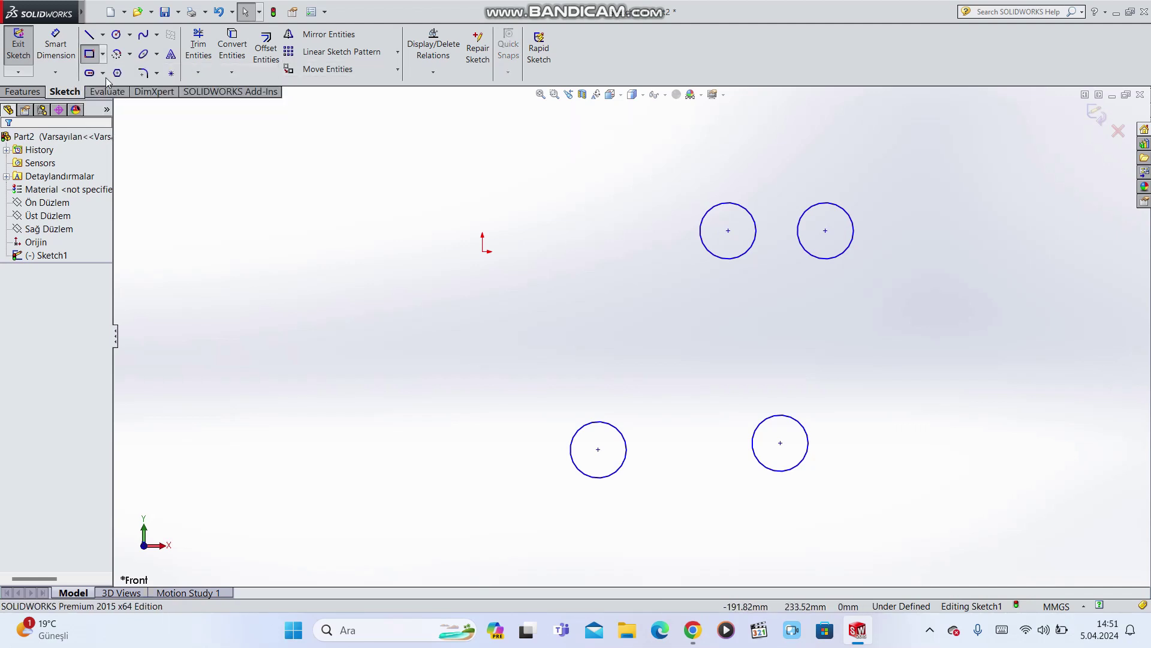
{"action": "left_click", "coordinate": [251, 252]}
{"action": "left_click", "coordinate": [363, 414]}
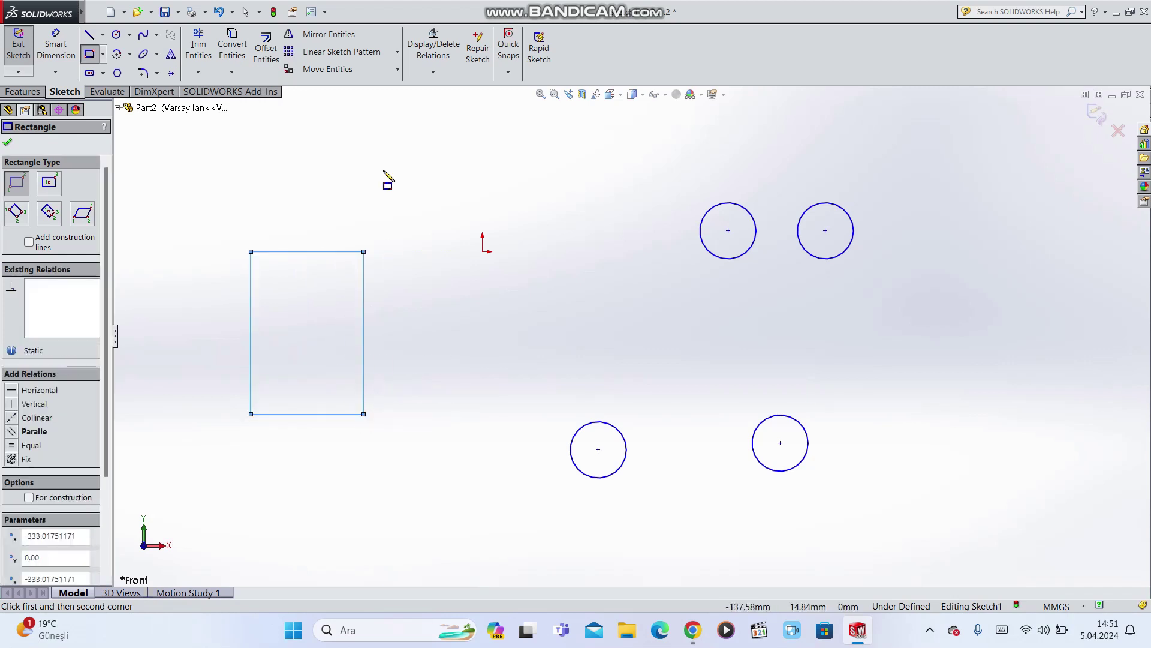
{"action": "key", "text": "Escape"}
Step: Begin a Rotate Entities operation on the whole rectangle with its lower-left corner as the center of rotation
{"action": "left_click", "coordinate": [398, 70]}
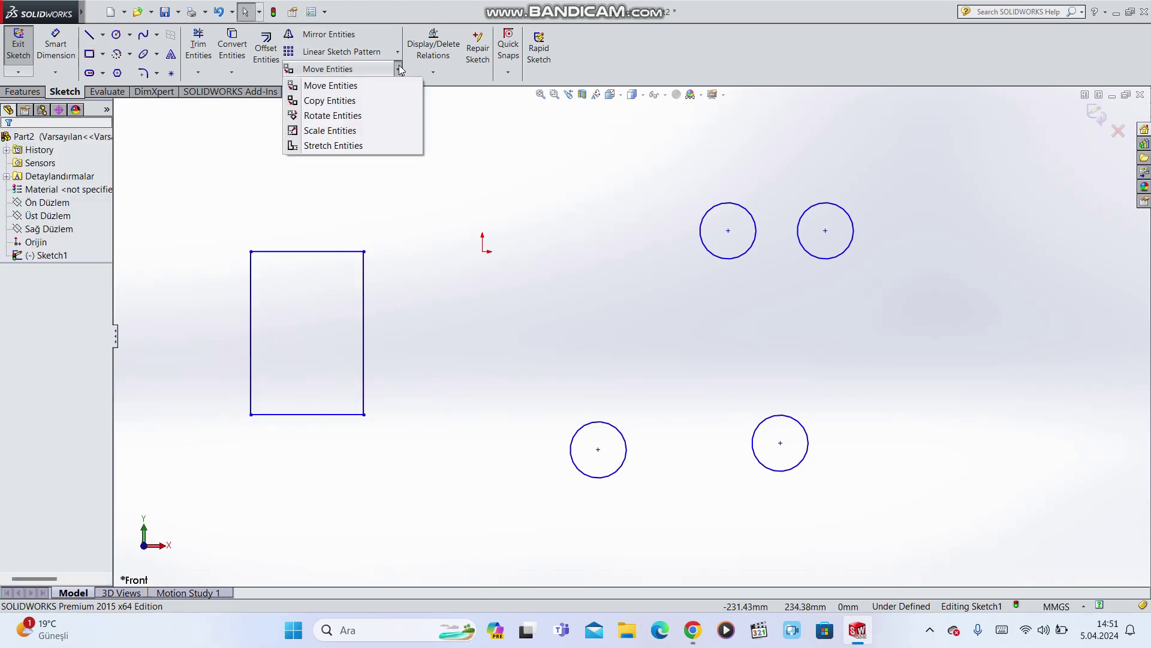
{"action": "left_click", "coordinate": [333, 115]}
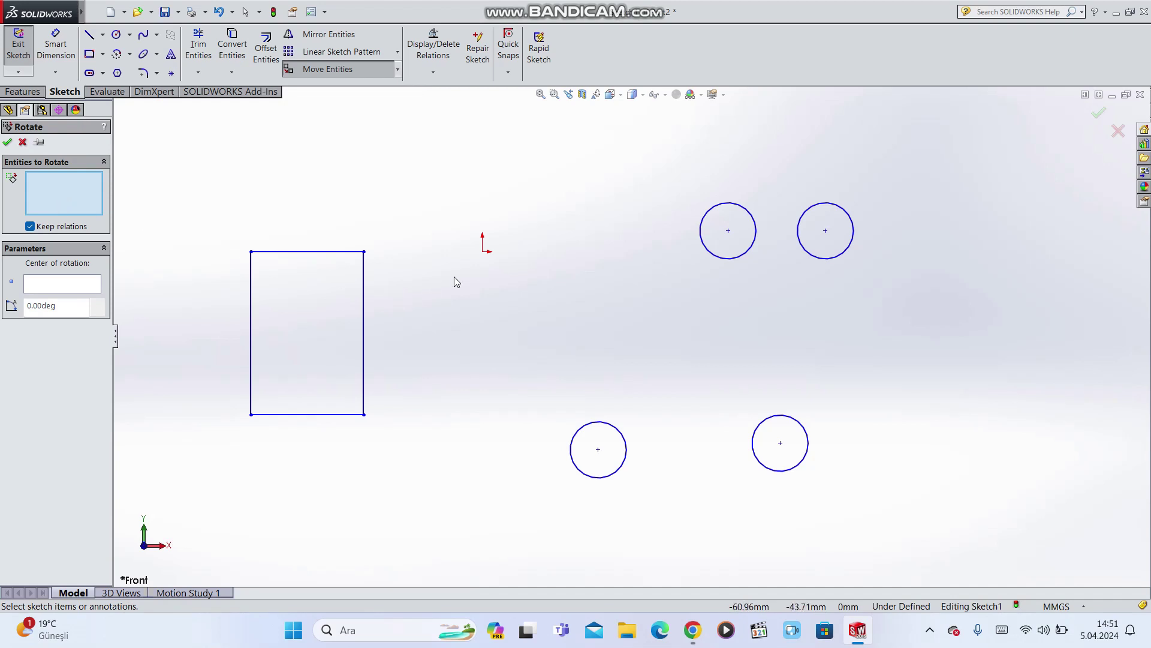
{"action": "left_click_drag", "start_coordinate": [445, 185], "coordinate": [166, 495]}
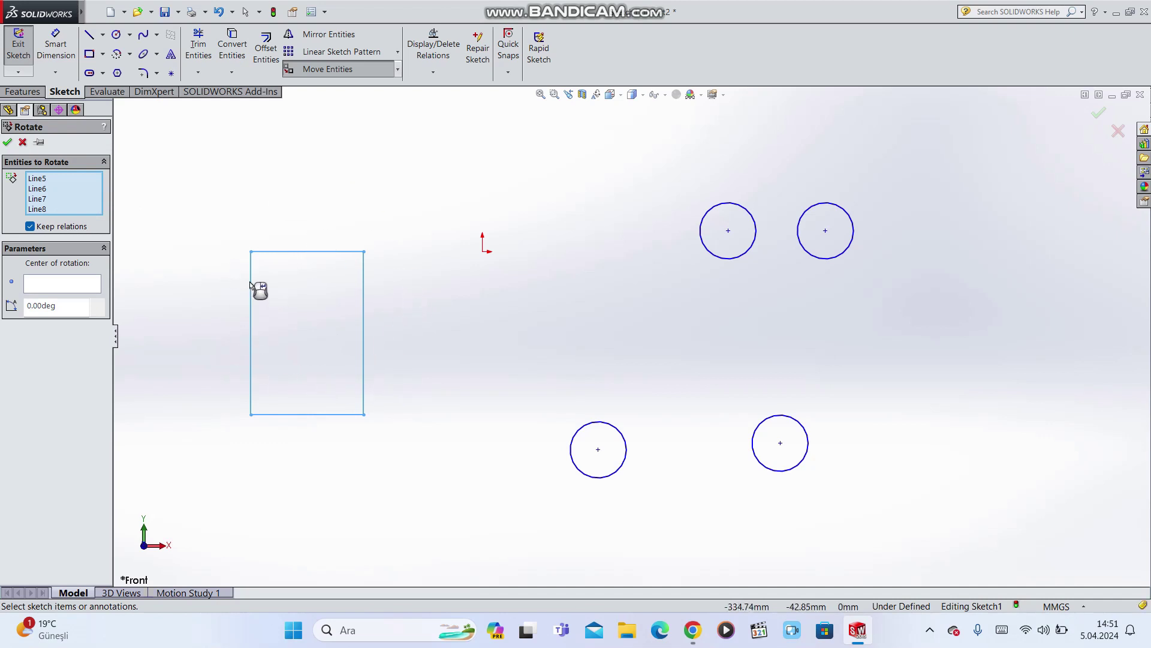
{"action": "left_click", "coordinate": [40, 281]}
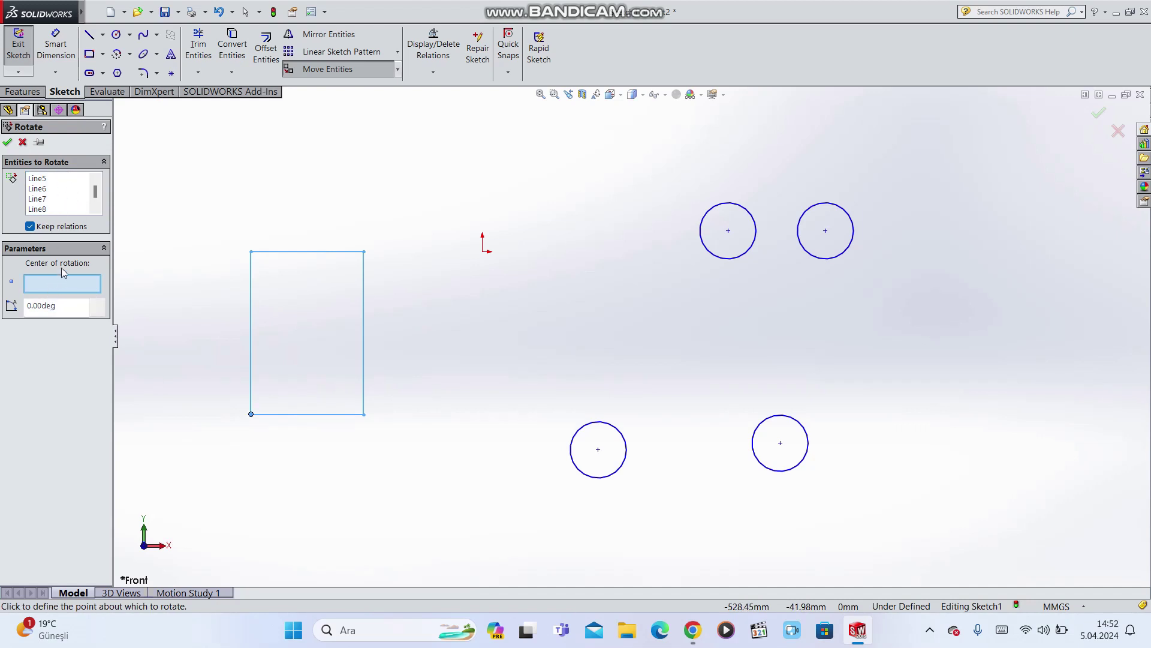
{"action": "left_click", "coordinate": [250, 415]}
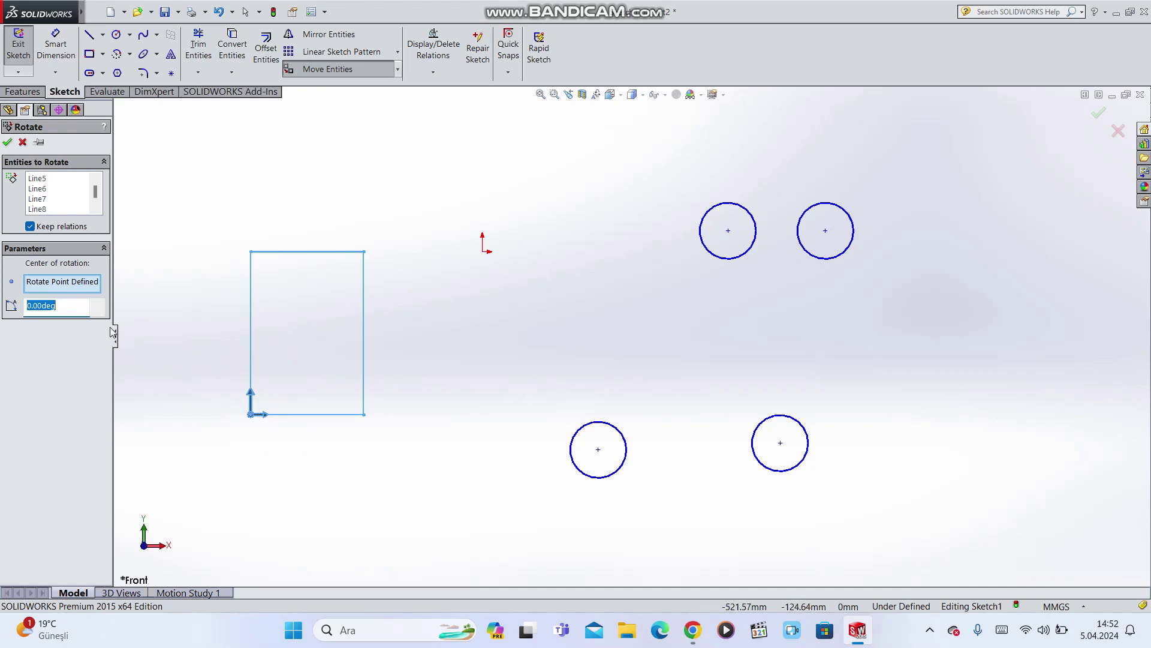
Step: Preview positive and negative rotation angles, such as 16° and -37°, about the rectangle's lower-left corner, and cancel the rotation
{"action": "left_click", "coordinate": [99, 306]}
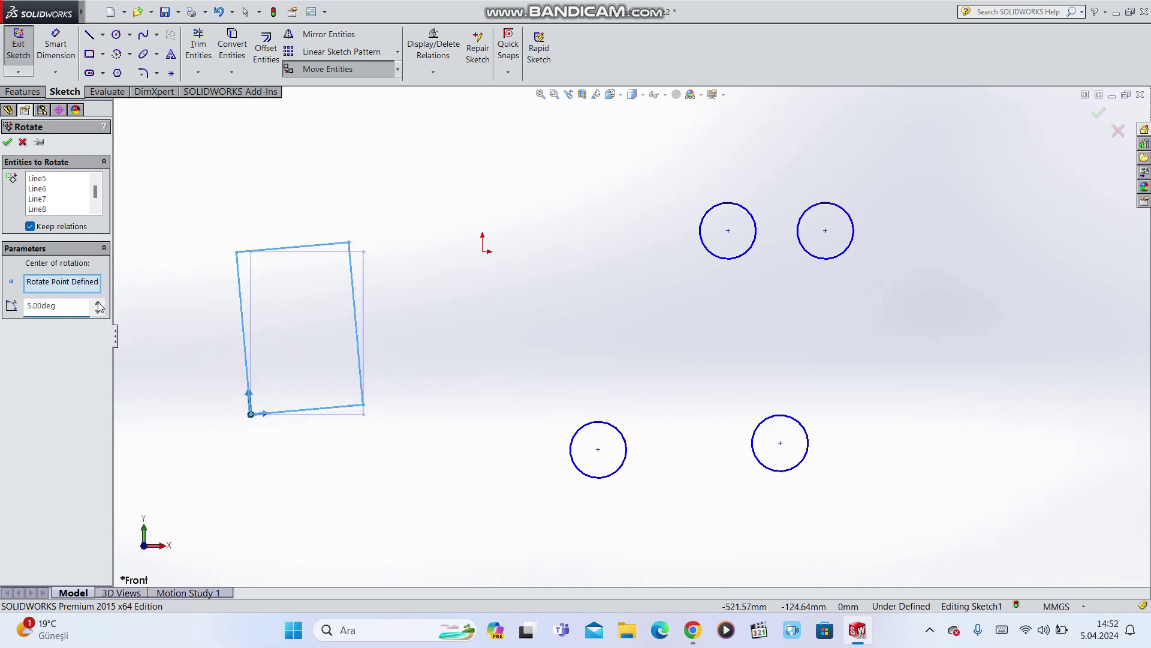
{"action": "left_click", "coordinate": [99, 303]}
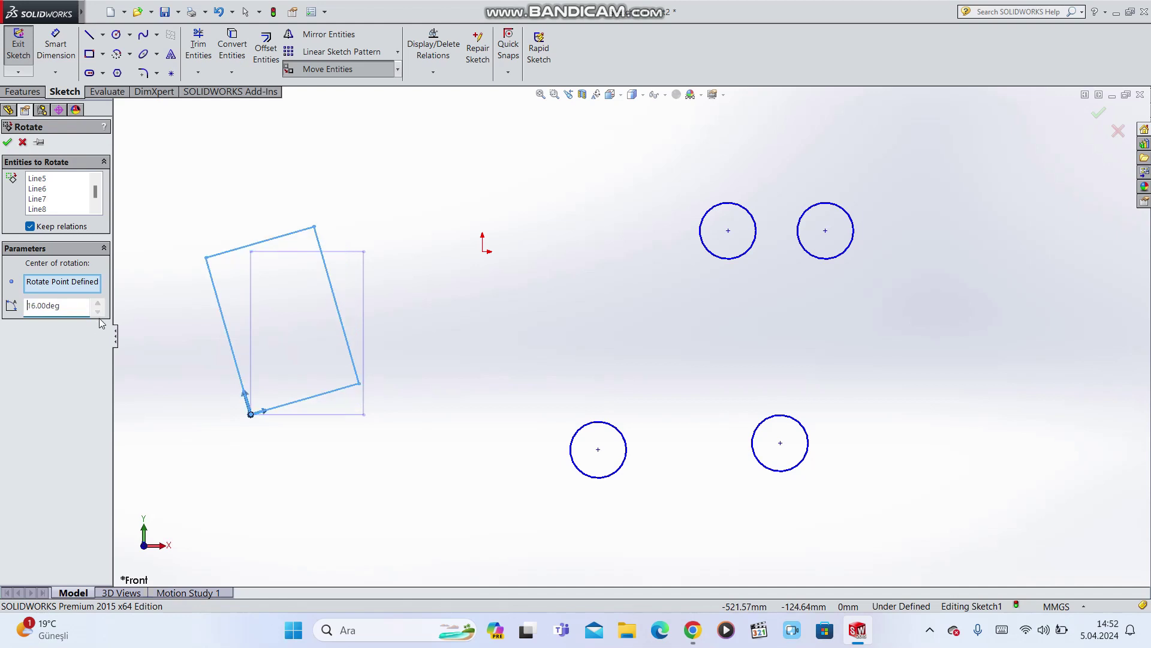
{"action": "left_click", "coordinate": [98, 313]}
{"action": "left_click", "coordinate": [98, 314]}
{"action": "left_click", "coordinate": [98, 314]}
{"action": "left_click", "coordinate": [99, 313]}
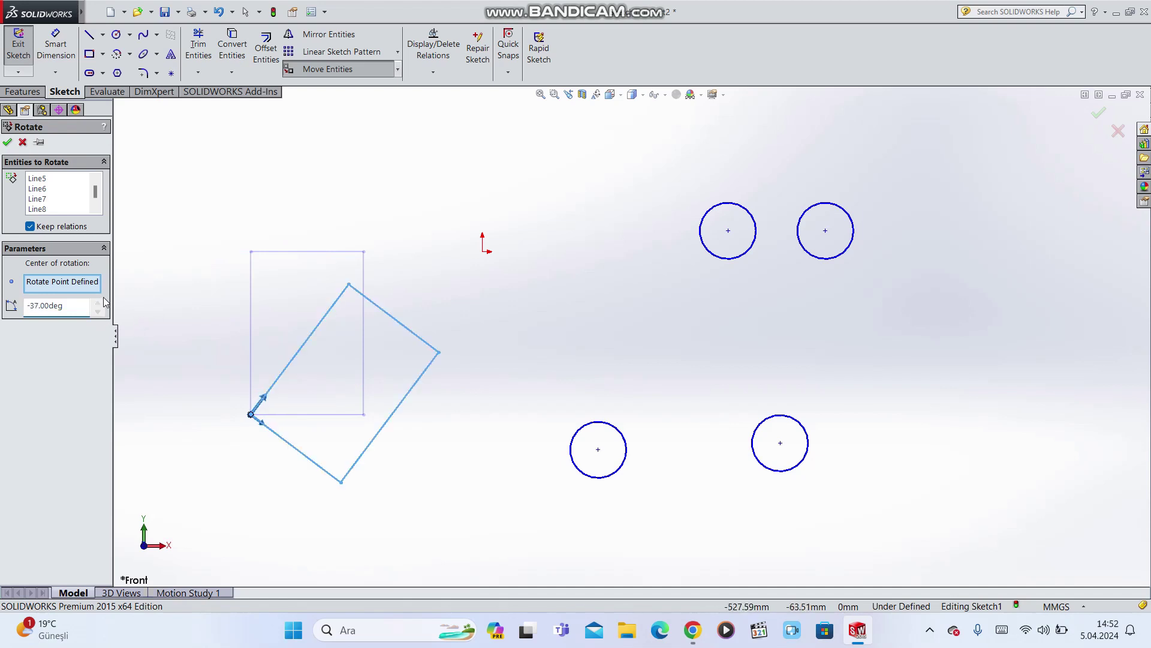
{"action": "left_click", "coordinate": [98, 303]}
{"action": "left_click", "coordinate": [98, 303]}
{"action": "left_click", "coordinate": [97, 303]}
{"action": "left_click", "coordinate": [98, 303]}
{"action": "key", "text": "Escape"}
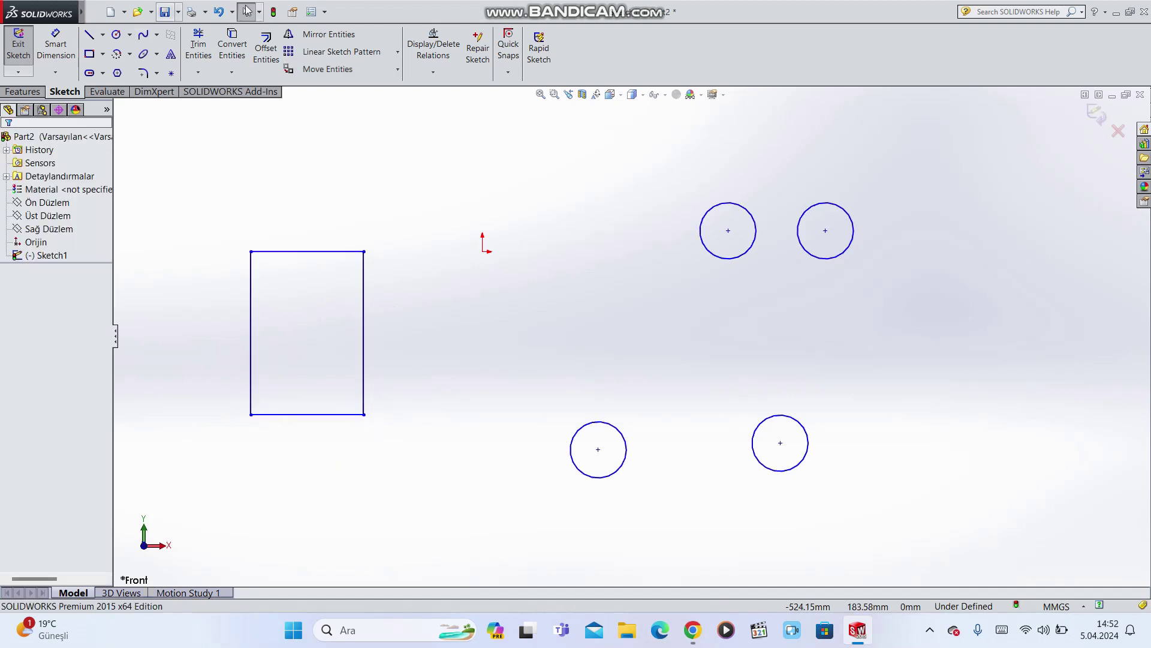
Step: Begin rotating the whole rectangle with Rotate Entities, using the midpoint of its left edge as the center of rotation
{"action": "left_click", "coordinate": [396, 69]}
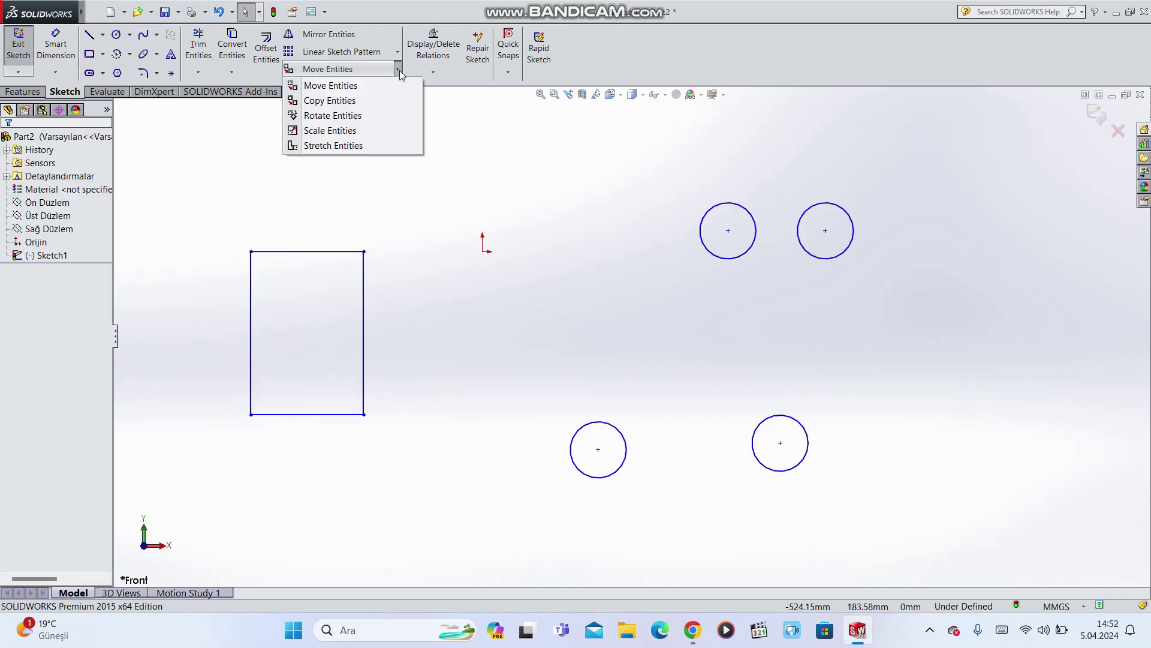
{"action": "left_click", "coordinate": [336, 114]}
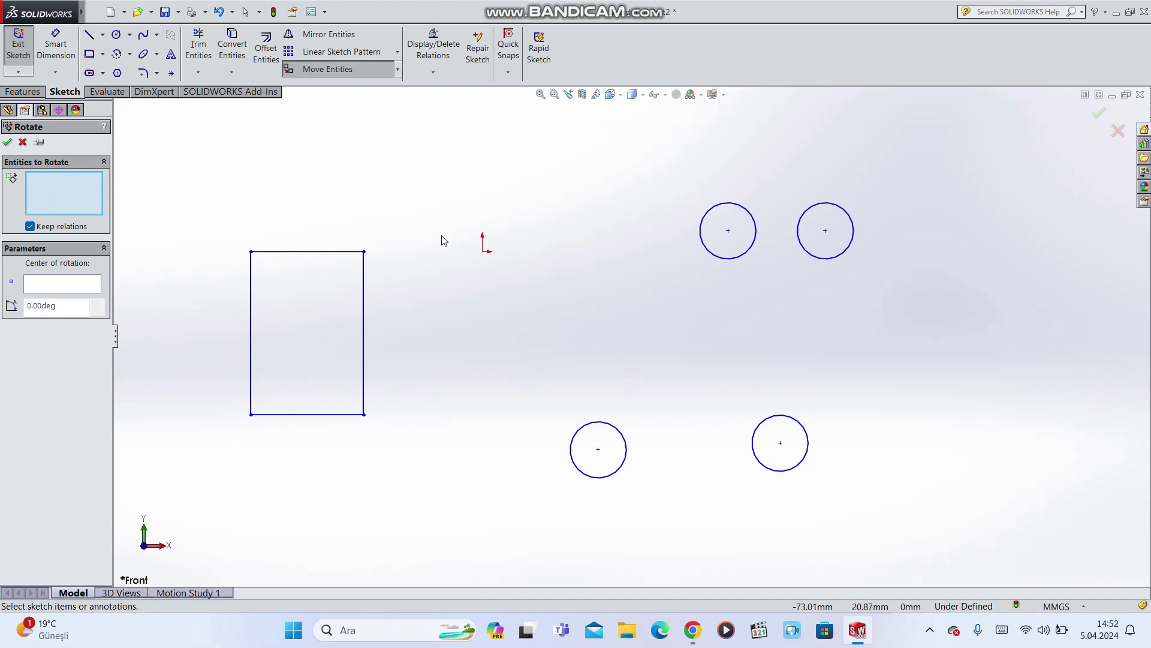
{"action": "left_click_drag", "start_coordinate": [460, 182], "coordinate": [184, 538]}
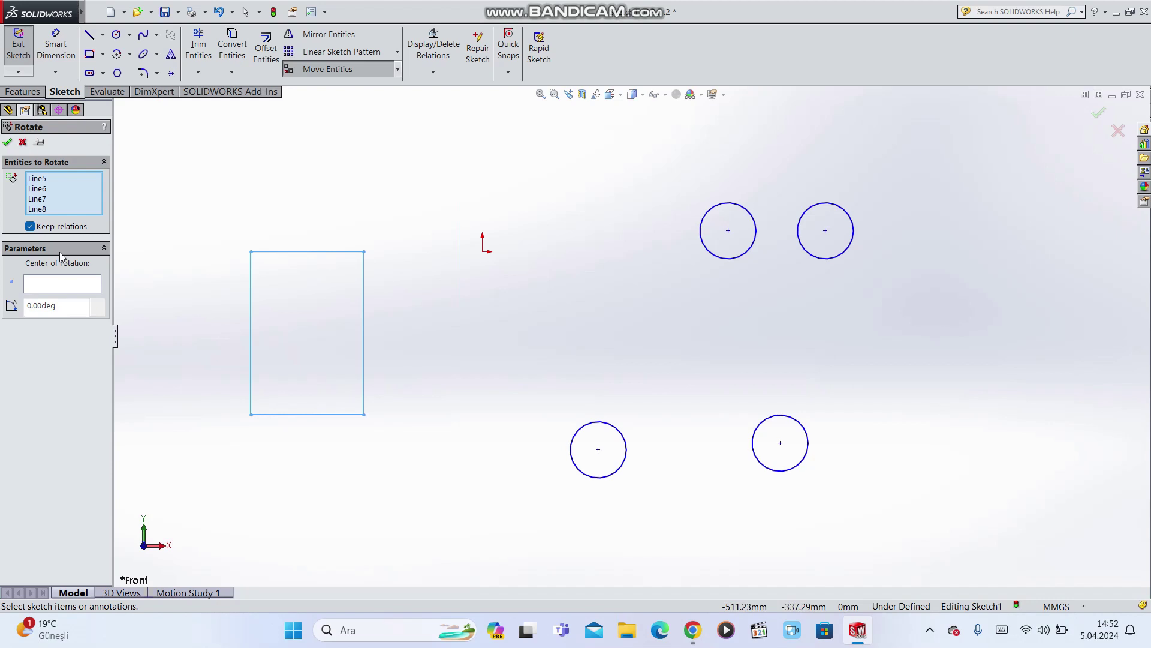
{"action": "left_click", "coordinate": [47, 287]}
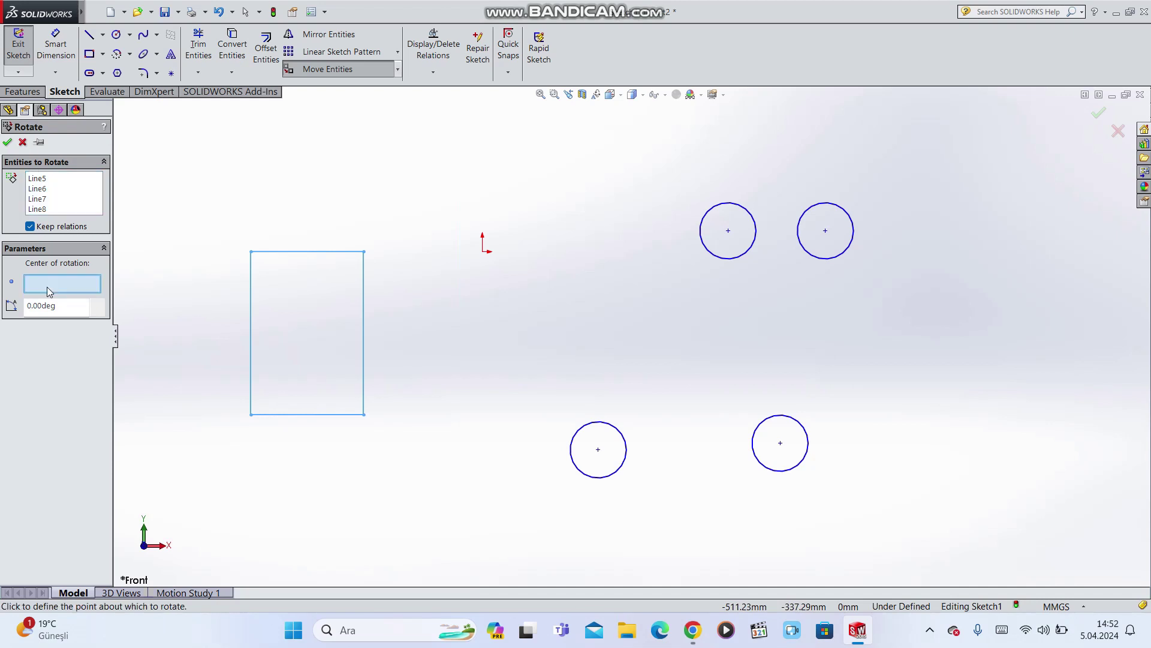
{"action": "left_click", "coordinate": [251, 334]}
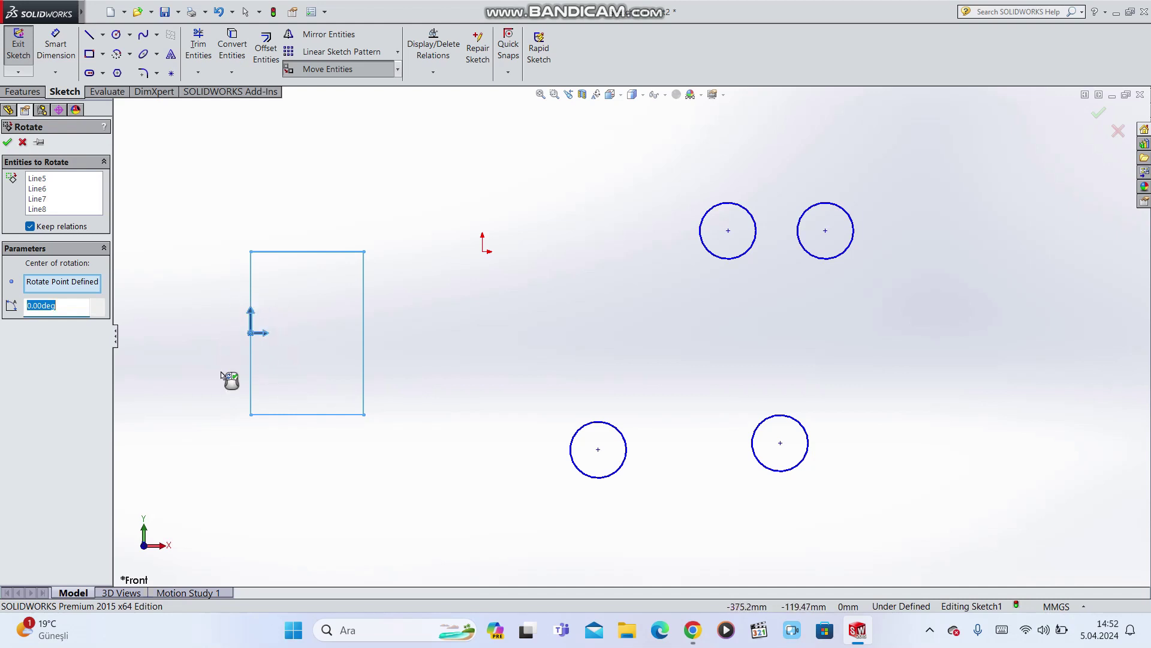
Step: Set the rectangle's rotation angle to 30° and apply the rotation
{"action": "left_click", "coordinate": [97, 303]}
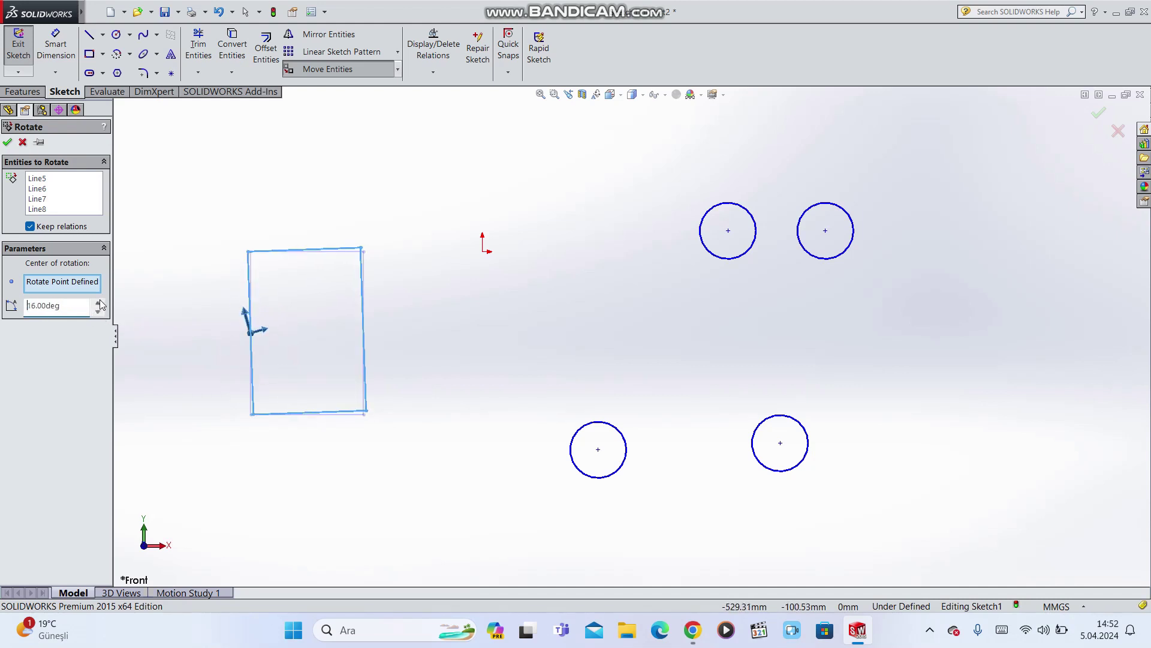
{"action": "left_click", "coordinate": [99, 303]}
{"action": "left_click", "coordinate": [99, 303]}
{"action": "left_click", "coordinate": [99, 303]}
{"action": "left_click", "coordinate": [99, 303]}
{"action": "left_click", "coordinate": [99, 303]}
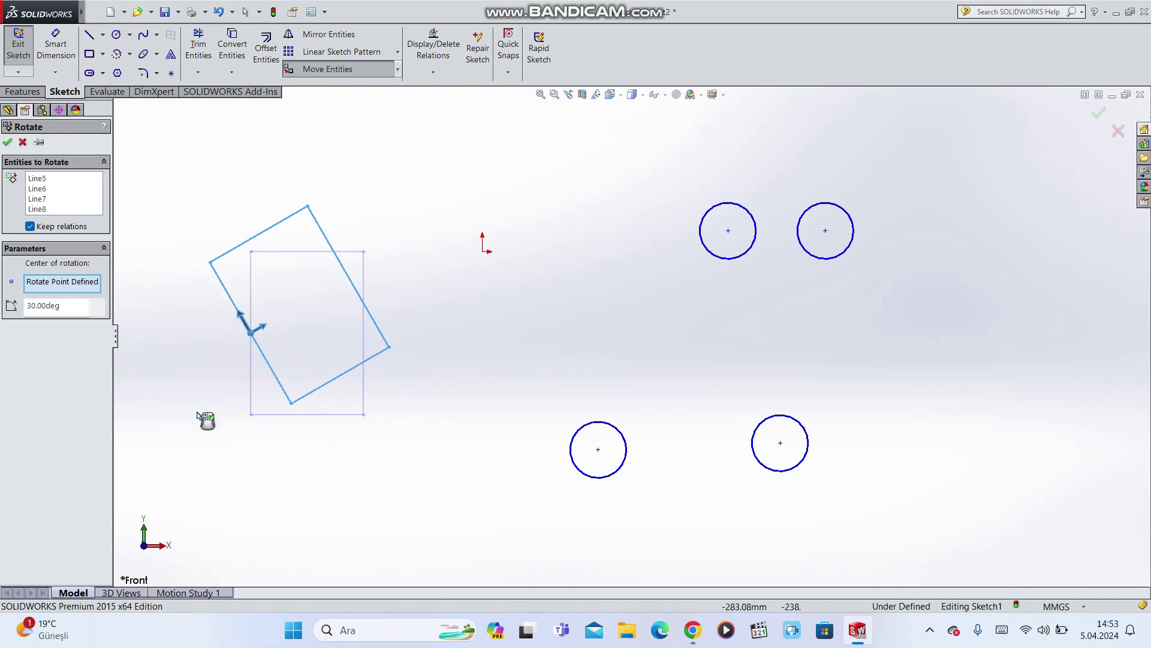
{"action": "left_click", "coordinate": [12, 142]}
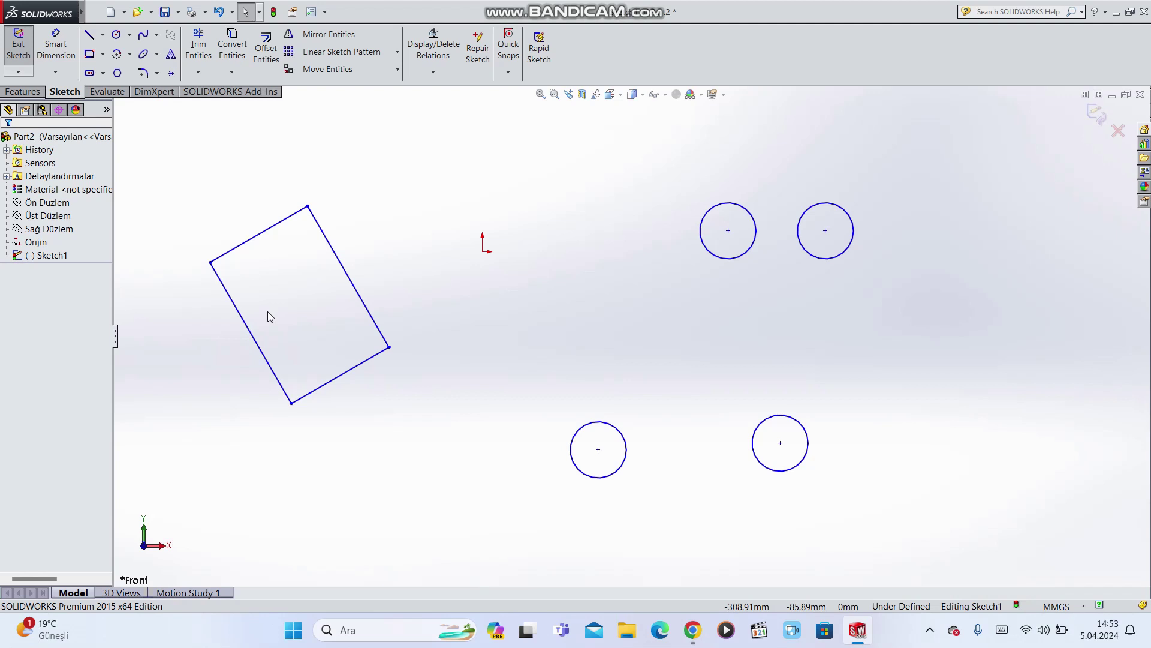
Step: Begin scaling the whole rectangle with Scale Entities, using its lowest corner as the scale point
{"action": "left_click", "coordinate": [397, 69]}
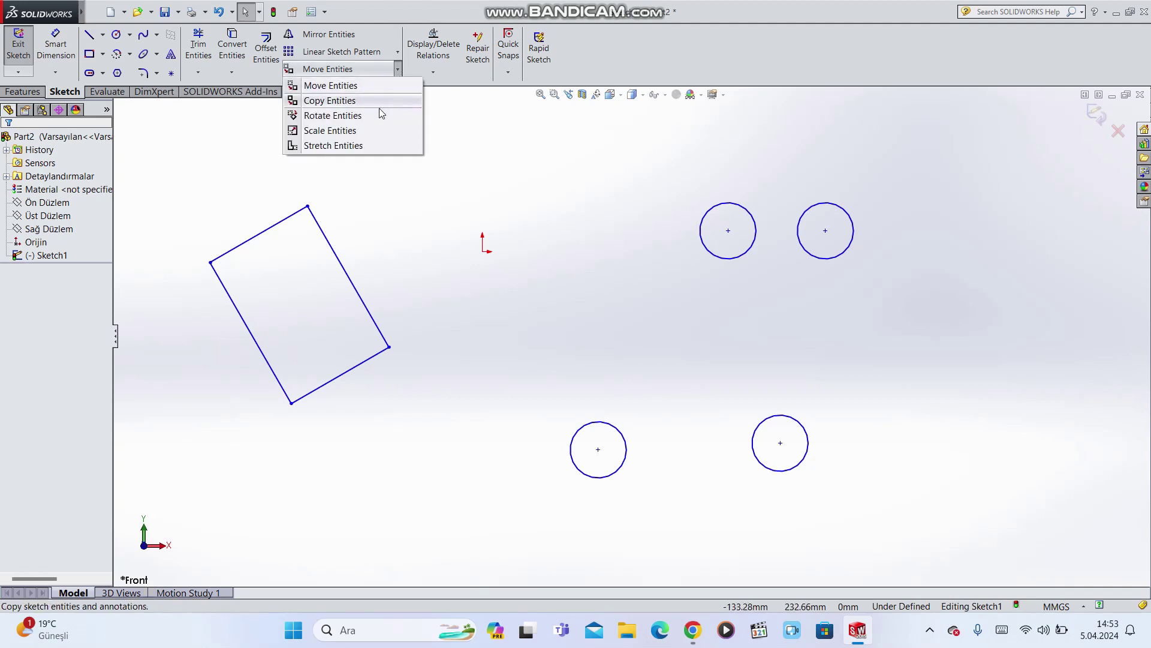
{"action": "left_click", "coordinate": [358, 139]}
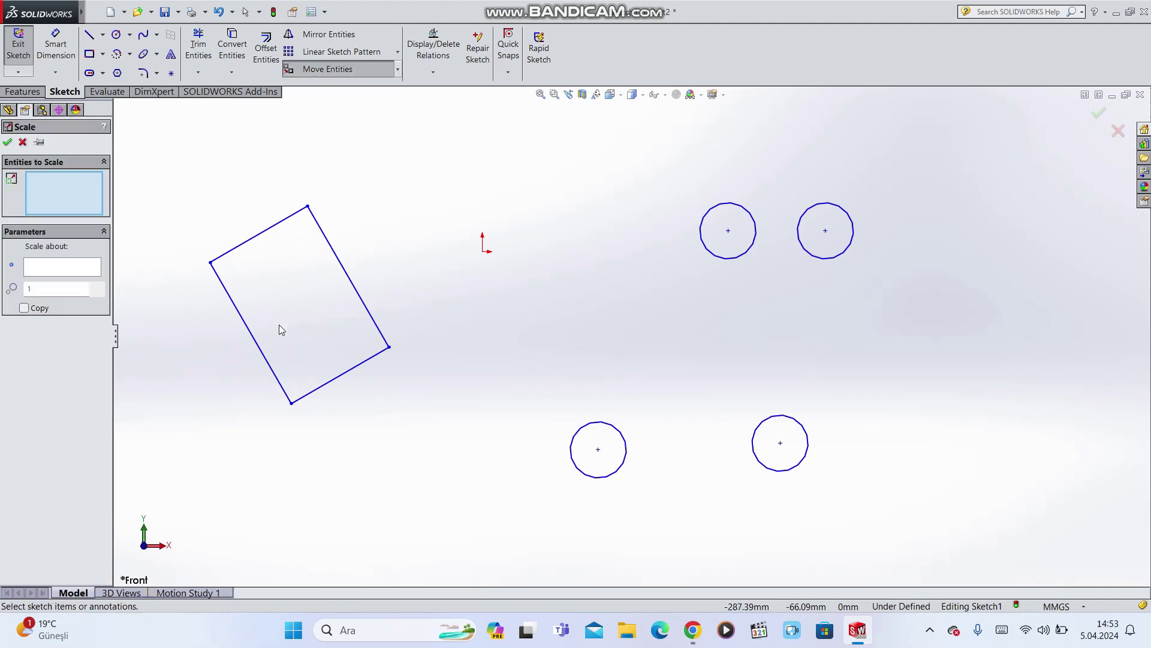
{"action": "left_click_drag", "start_coordinate": [459, 133], "coordinate": [146, 554]}
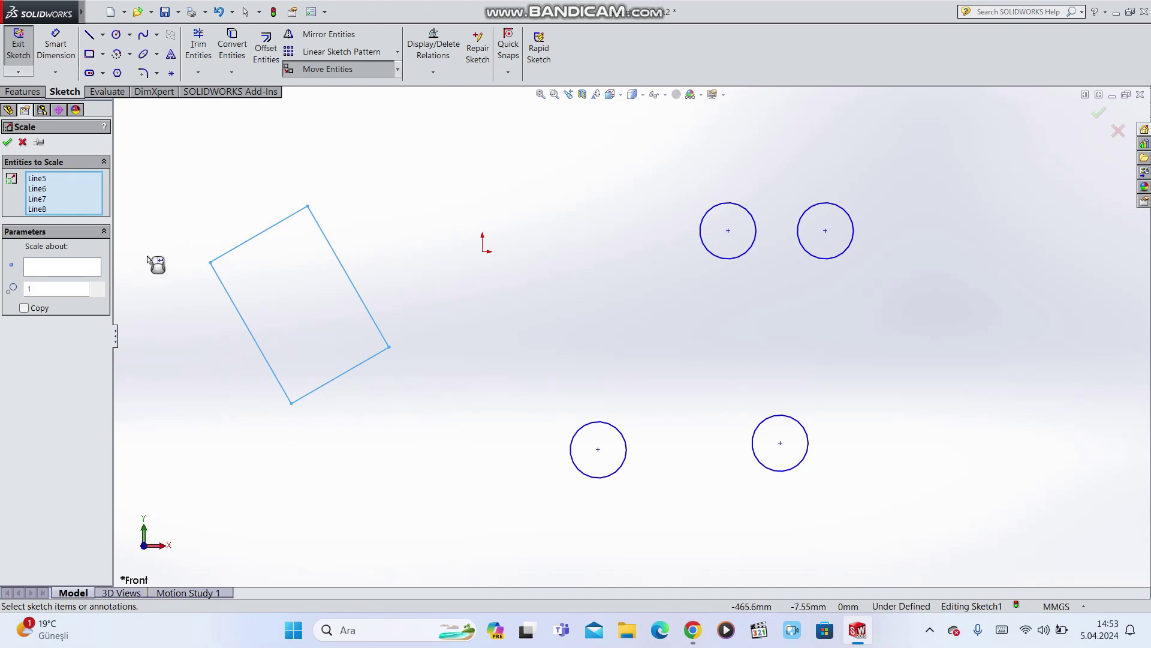
{"action": "left_click", "coordinate": [42, 273]}
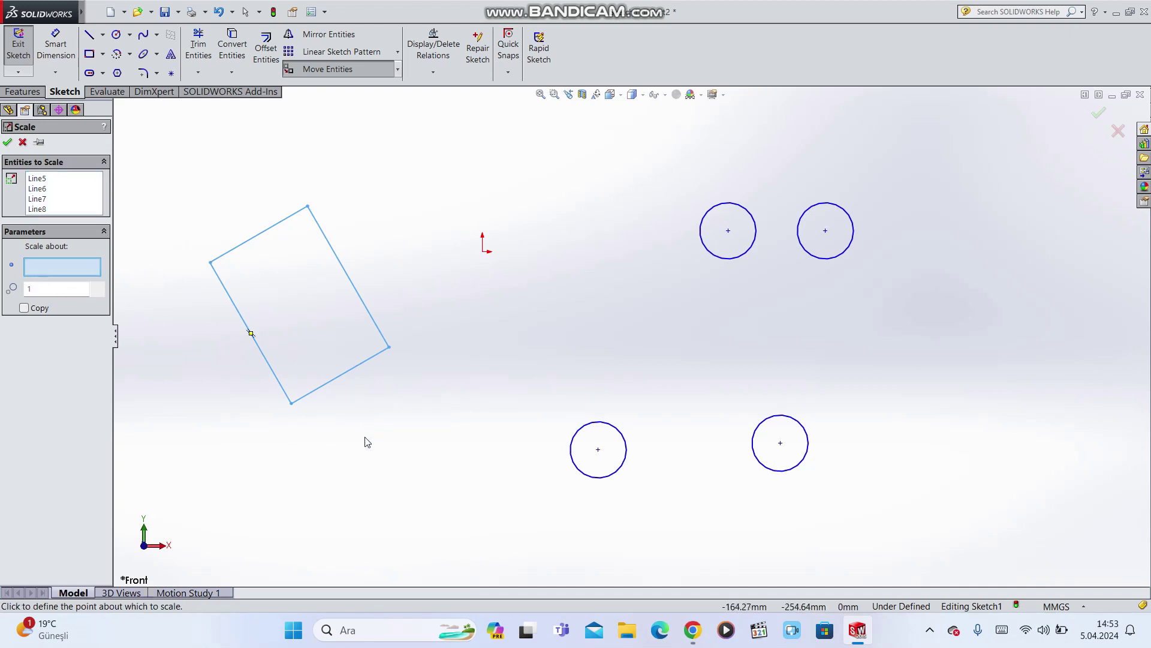
{"action": "left_click", "coordinate": [291, 406]}
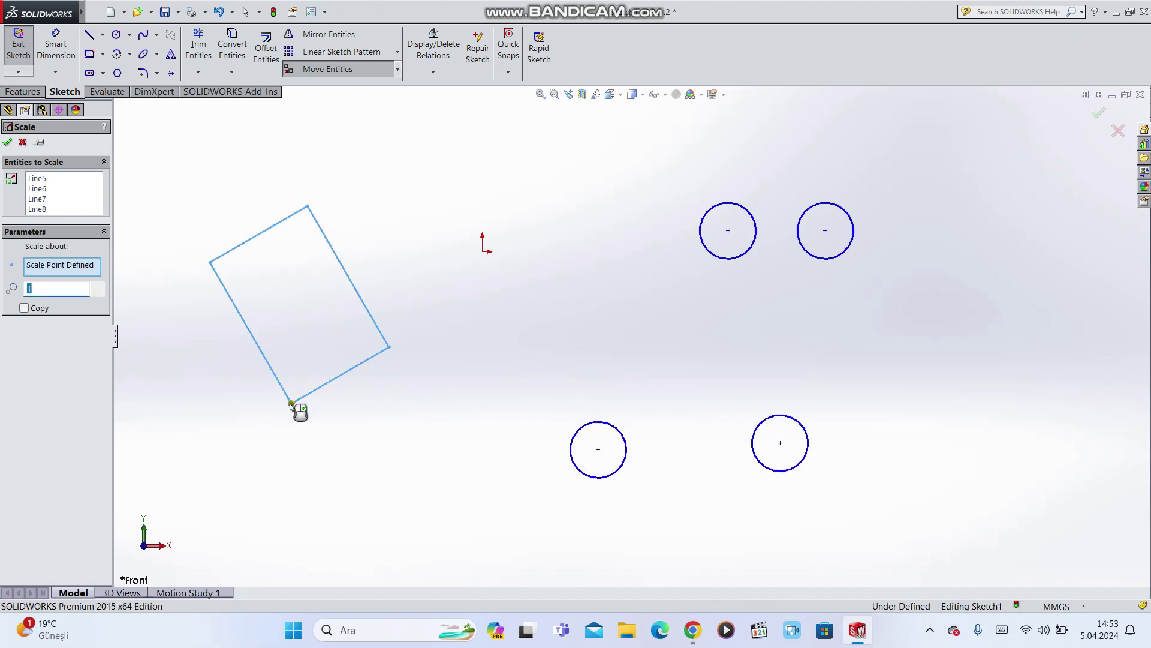
Step: Set the rectangle's scale factor to 2 and apply the scaling
{"action": "left_click", "coordinate": [99, 287]}
{"action": "left_click", "coordinate": [100, 286]}
{"action": "left_click", "coordinate": [99, 286]}
{"action": "left_click", "coordinate": [100, 286]}
{"action": "left_click", "coordinate": [100, 286]}
{"action": "left_click", "coordinate": [100, 286]}
{"action": "left_click", "coordinate": [100, 286]}
{"action": "left_click", "coordinate": [100, 286]}
{"action": "left_click", "coordinate": [100, 286]}
{"action": "left_click", "coordinate": [99, 287]}
{"action": "left_click", "coordinate": [100, 287]}
{"action": "left_click", "coordinate": [99, 293]}
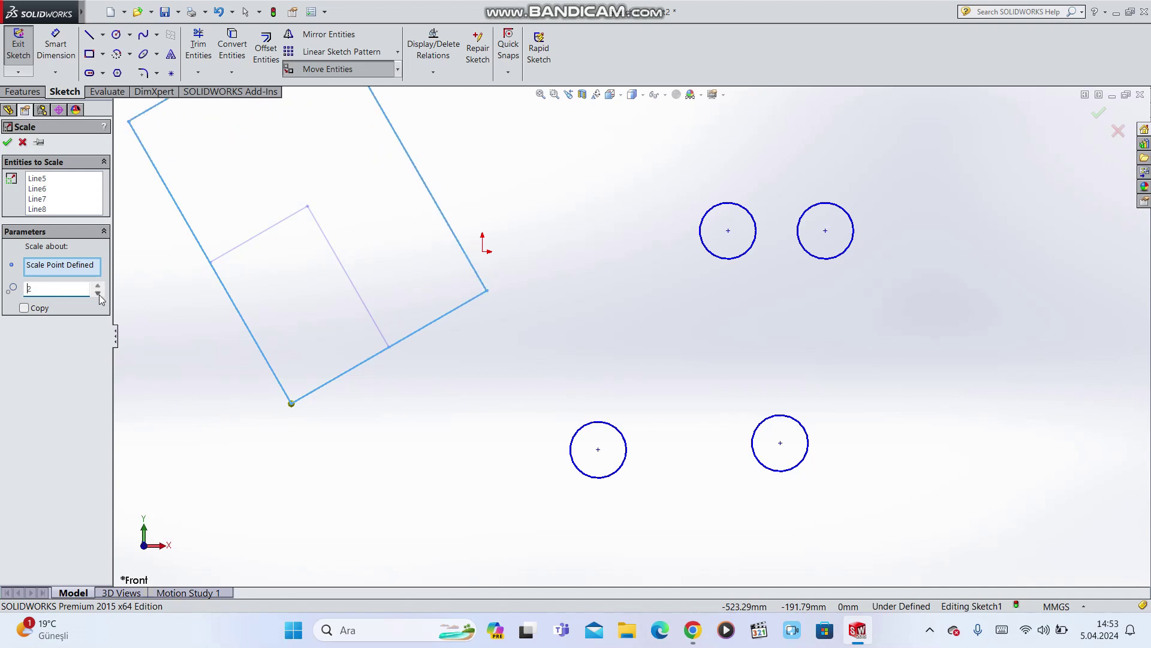
{"action": "scroll", "coordinate": [479, 381], "scroll_direction": "down", "scroll_amount": 2}
{"action": "scroll", "coordinate": [537, 404], "scroll_direction": "up", "scroll_amount": 3}
{"action": "scroll", "coordinate": [538, 403], "scroll_direction": "up", "scroll_amount": 4}
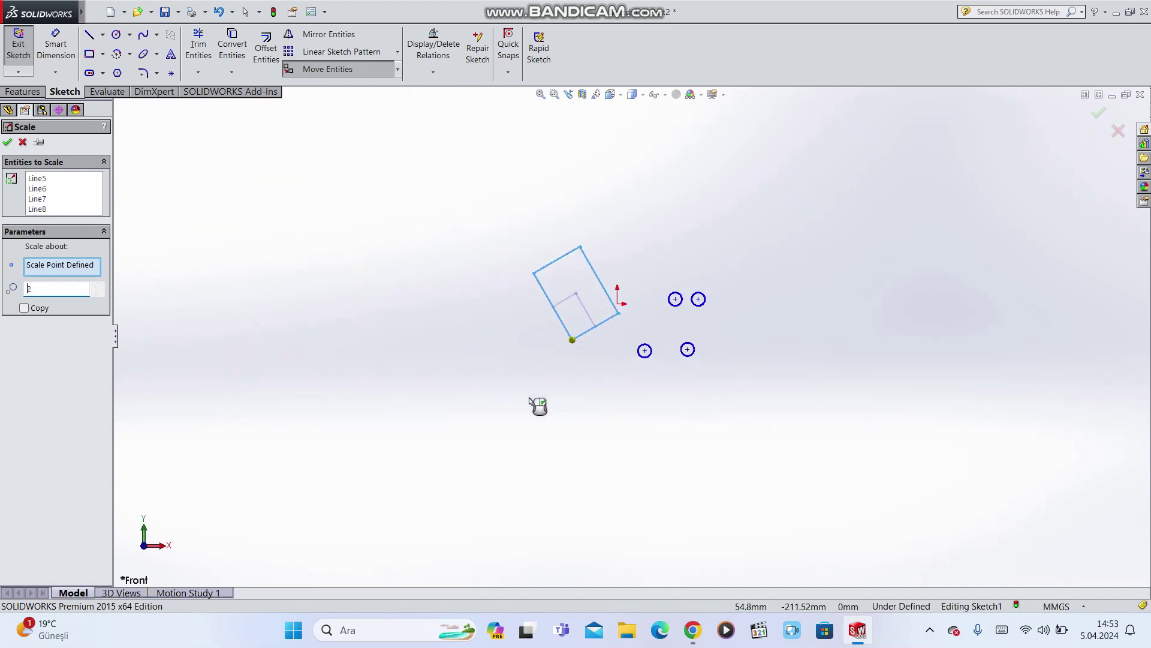
{"action": "scroll", "coordinate": [607, 252], "scroll_direction": "down", "scroll_amount": 2}
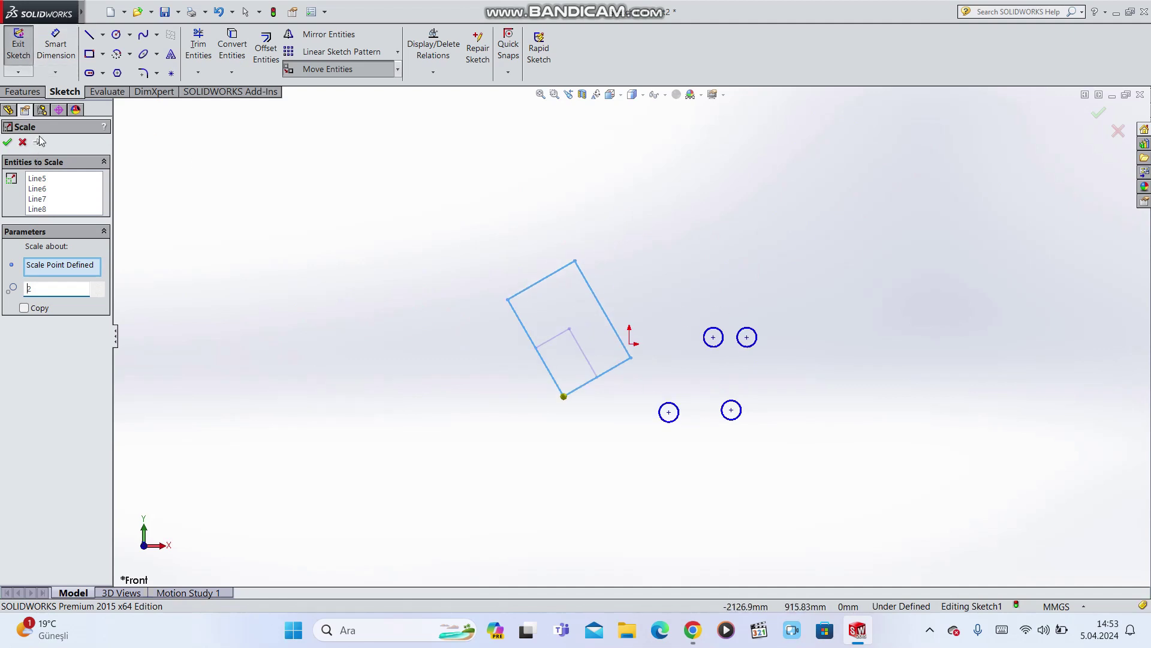
{"action": "left_click", "coordinate": [7, 142]}
Step: Dimension the rectangle's short upper edge as 300 mm and its long left edge as 500 mm
{"action": "left_click", "coordinate": [56, 45]}
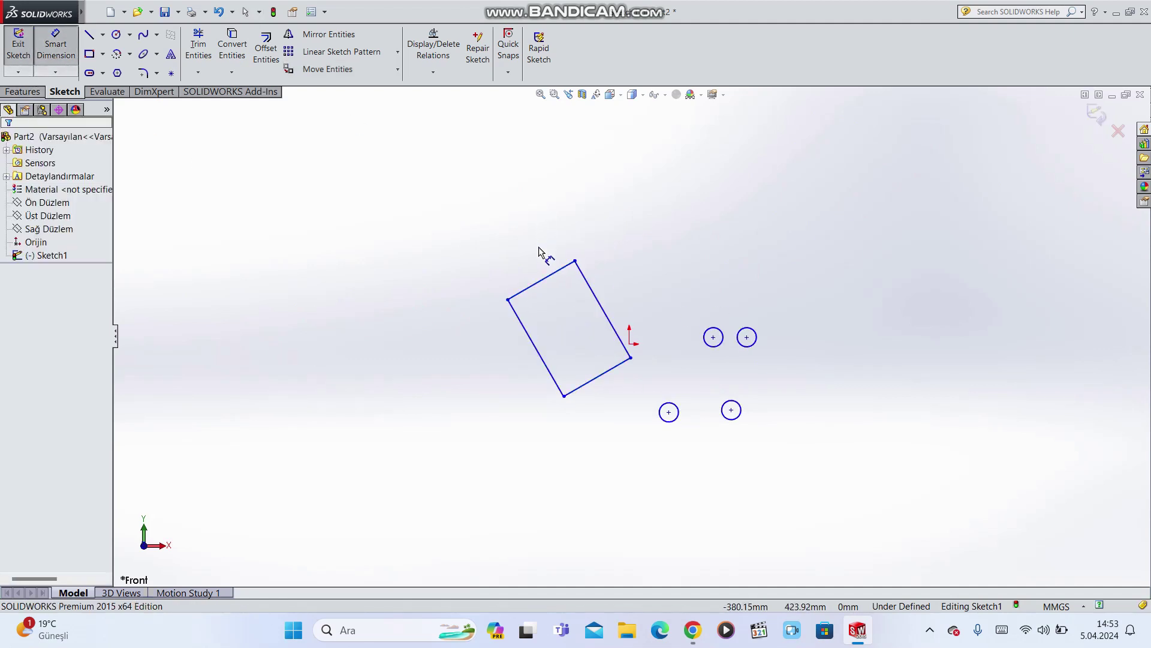
{"action": "left_click", "coordinate": [541, 284]}
{"action": "left_click", "coordinate": [507, 255]}
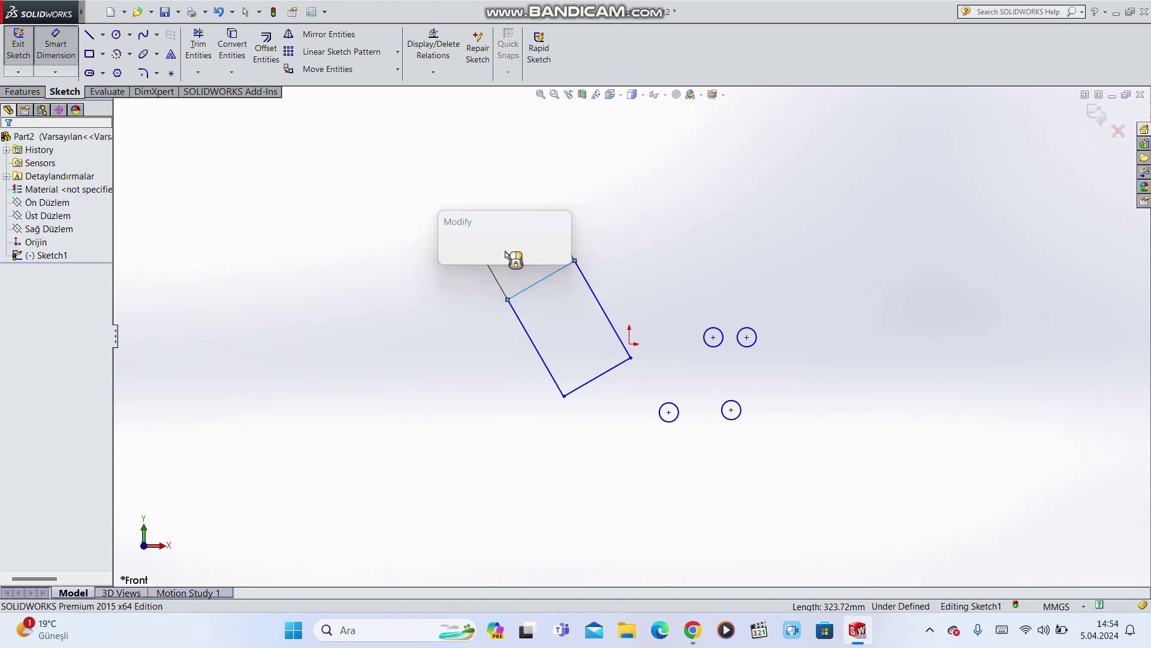
{"action": "type", "text": "300"}
{"action": "key", "text": "Return"}
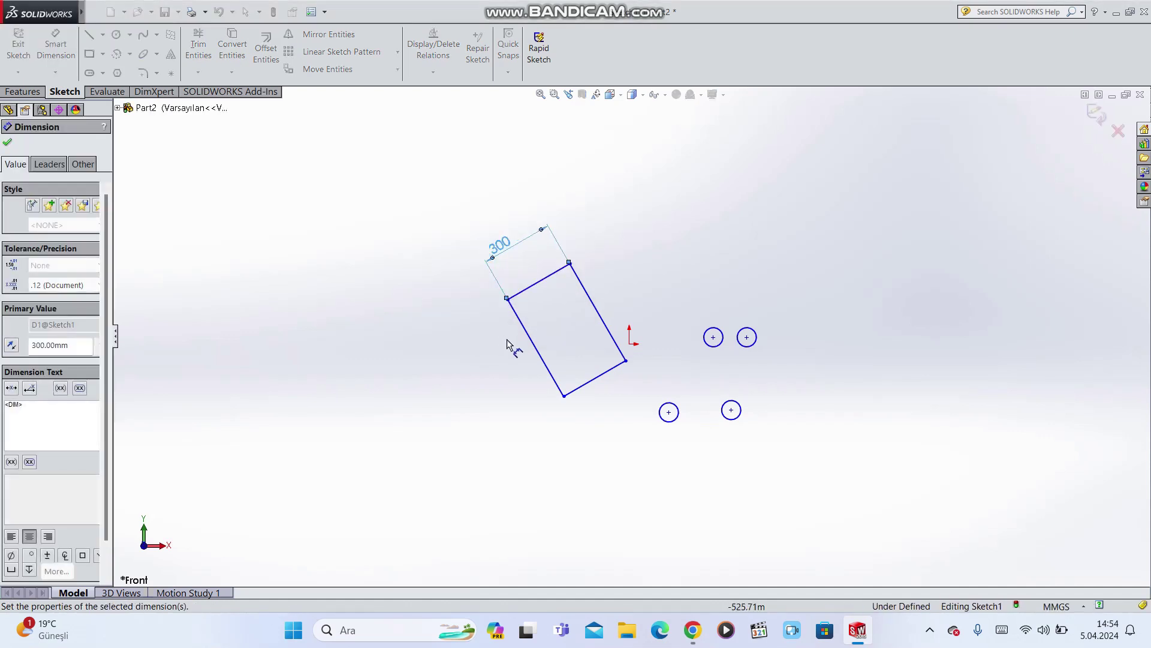
{"action": "left_click", "coordinate": [523, 333]}
{"action": "left_click", "coordinate": [465, 416]}
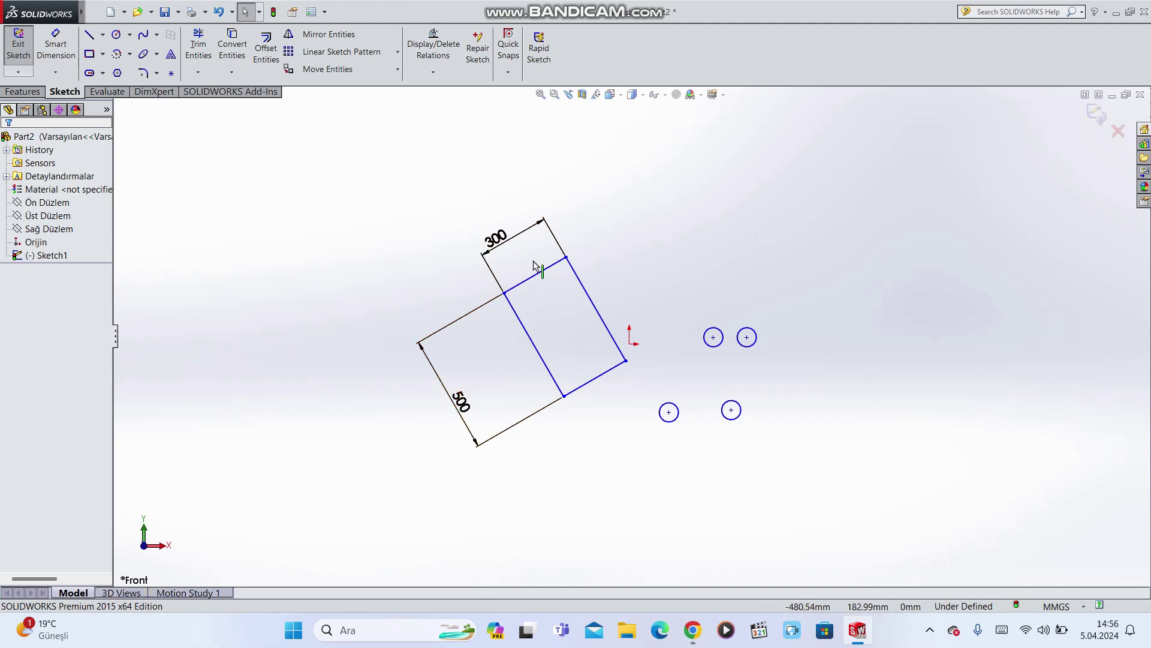
Step: Delete the 300 mm and 500 mm dimensions from the rectangle
{"action": "left_click", "coordinate": [509, 240]}
{"action": "left_click", "coordinate": [466, 366]}
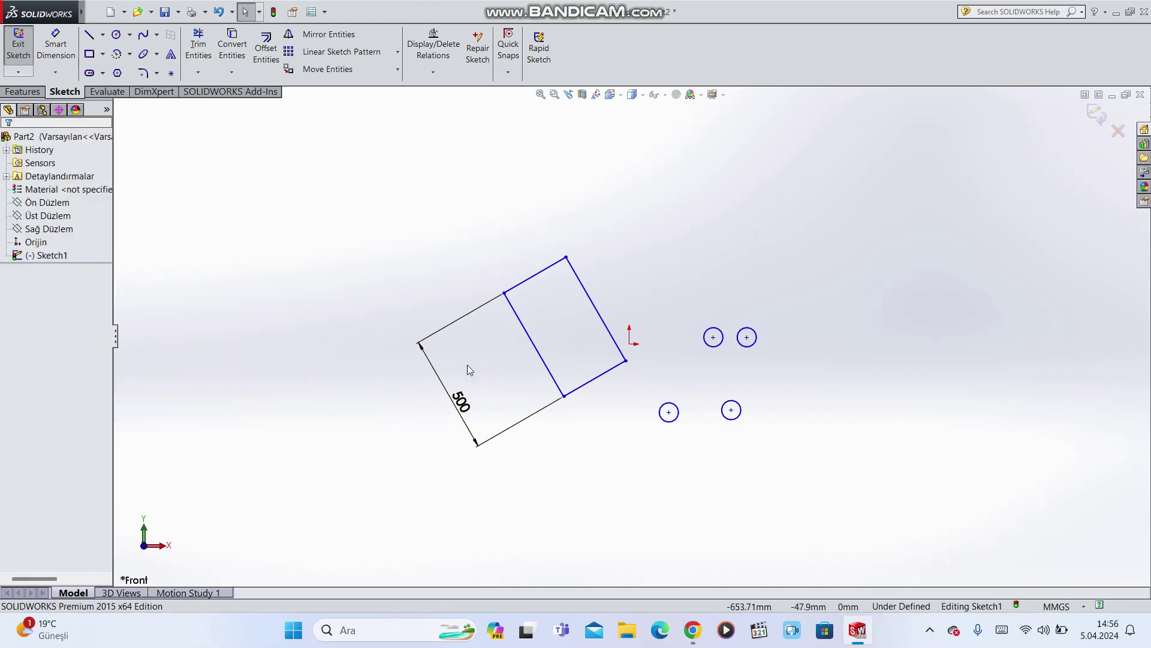
{"action": "left_click", "coordinate": [456, 410]}
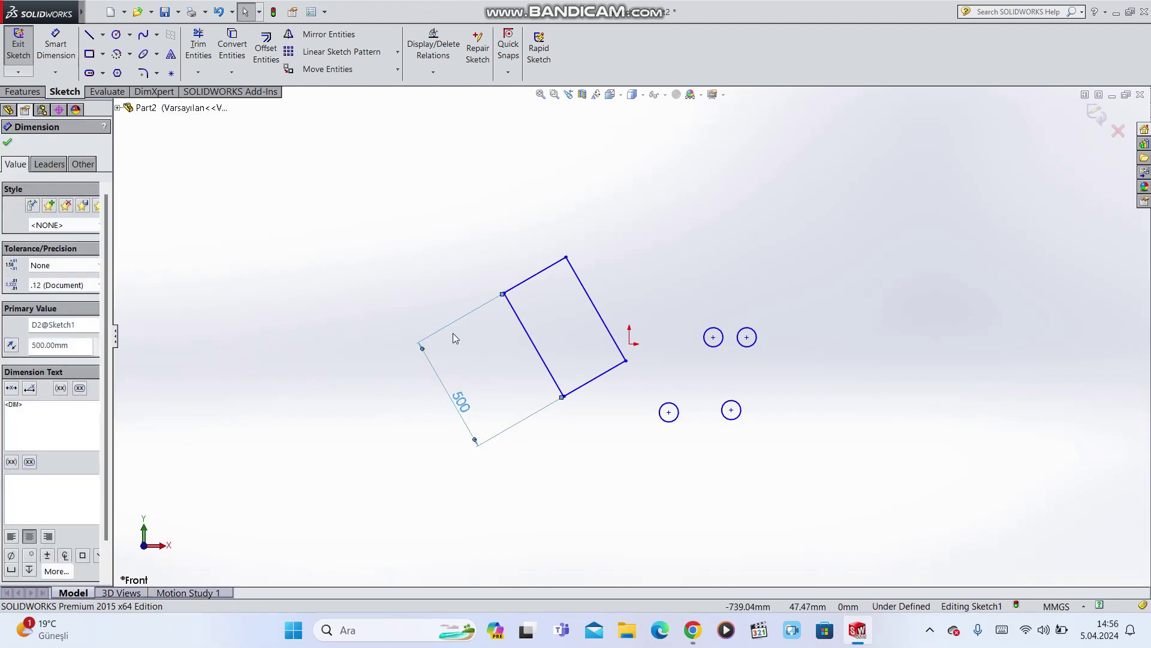
{"action": "key", "text": "Delete"}
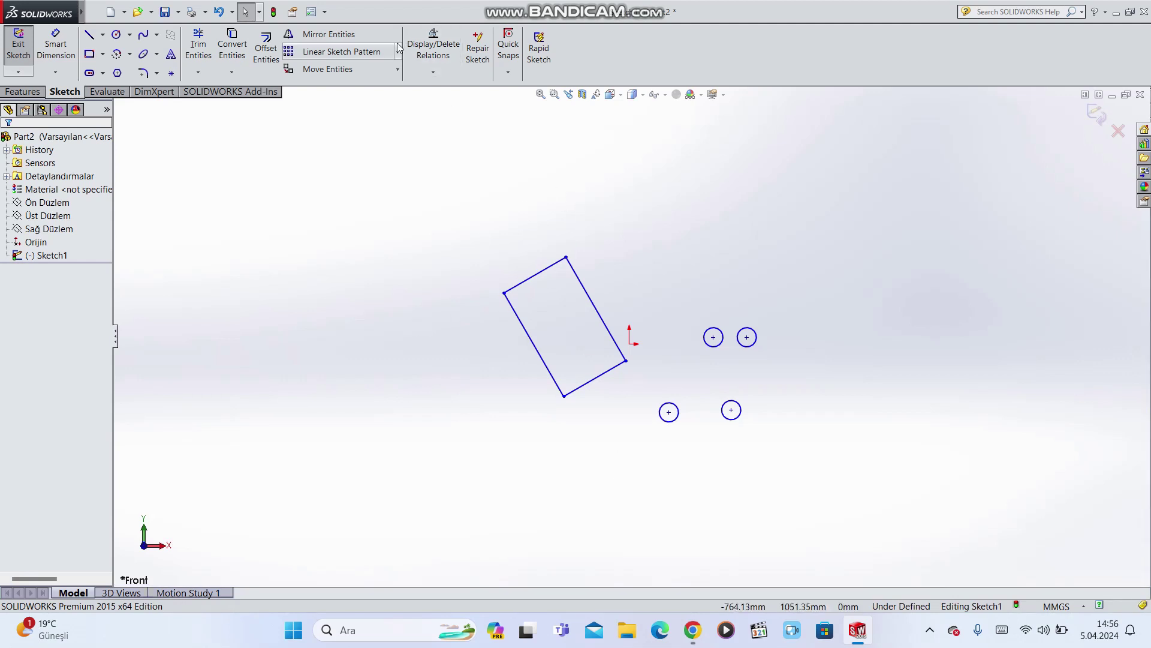
Step: Scale the whole rectangle by a factor of 3 about its lowest corner with Scale Entities
{"action": "left_click", "coordinate": [395, 71]}
{"action": "left_click", "coordinate": [396, 71]}
{"action": "left_click", "coordinate": [396, 71]}
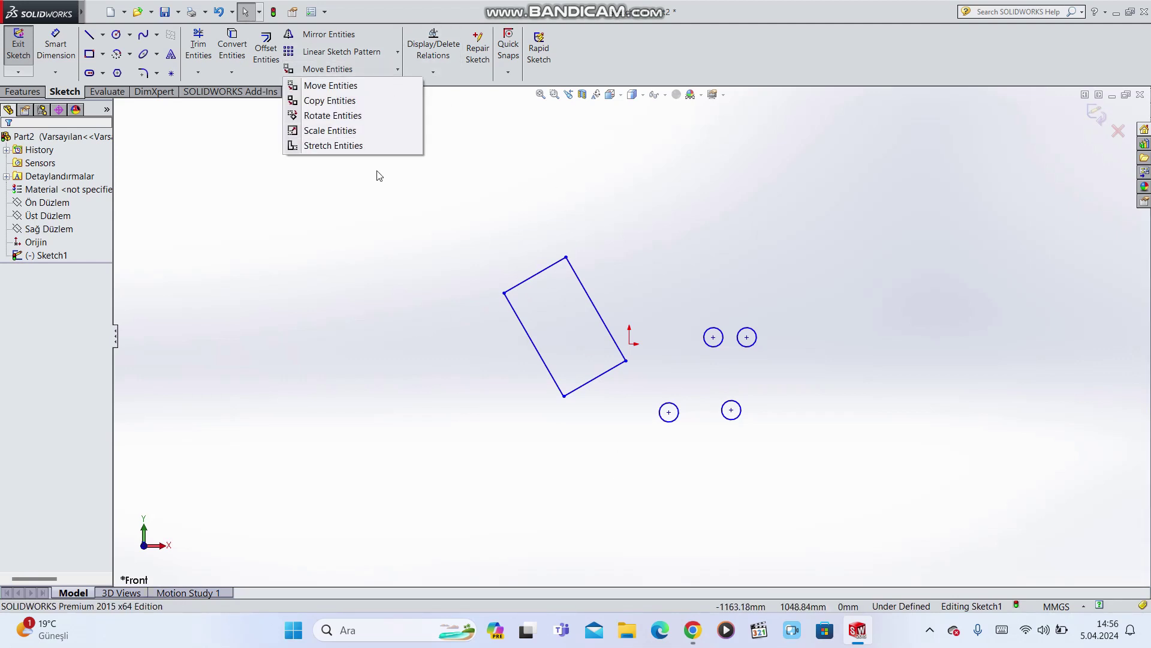
{"action": "left_click", "coordinate": [342, 133]}
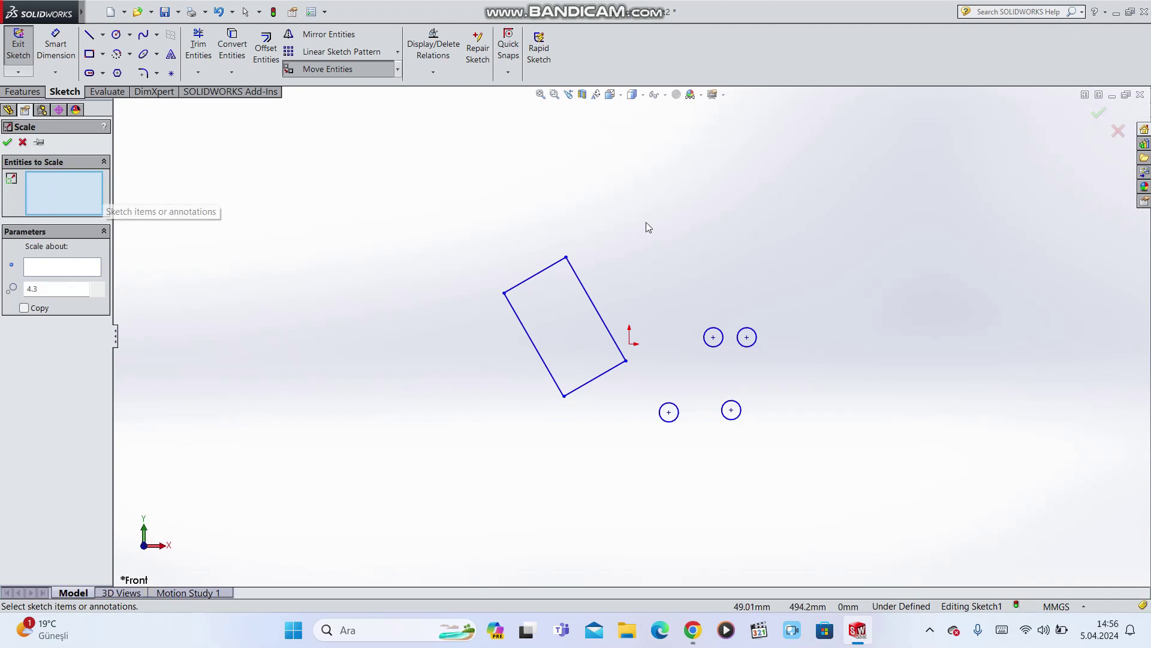
{"action": "left_click_drag", "start_coordinate": [654, 189], "coordinate": [448, 427]}
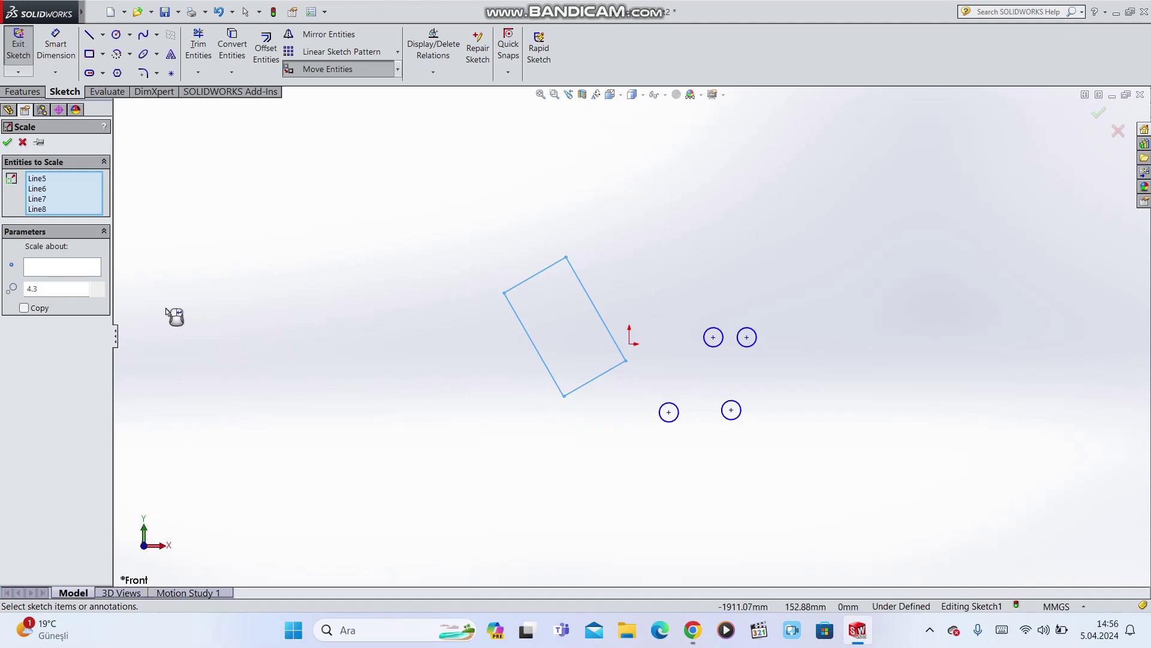
{"action": "left_click", "coordinate": [42, 267]}
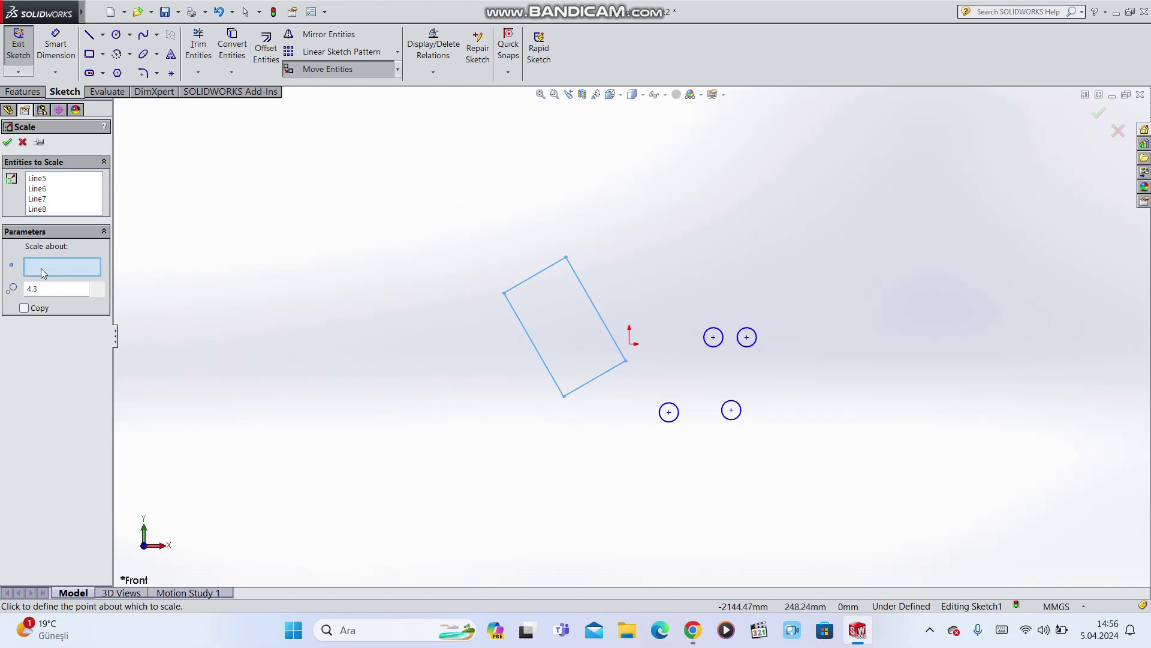
{"action": "left_click", "coordinate": [564, 398]}
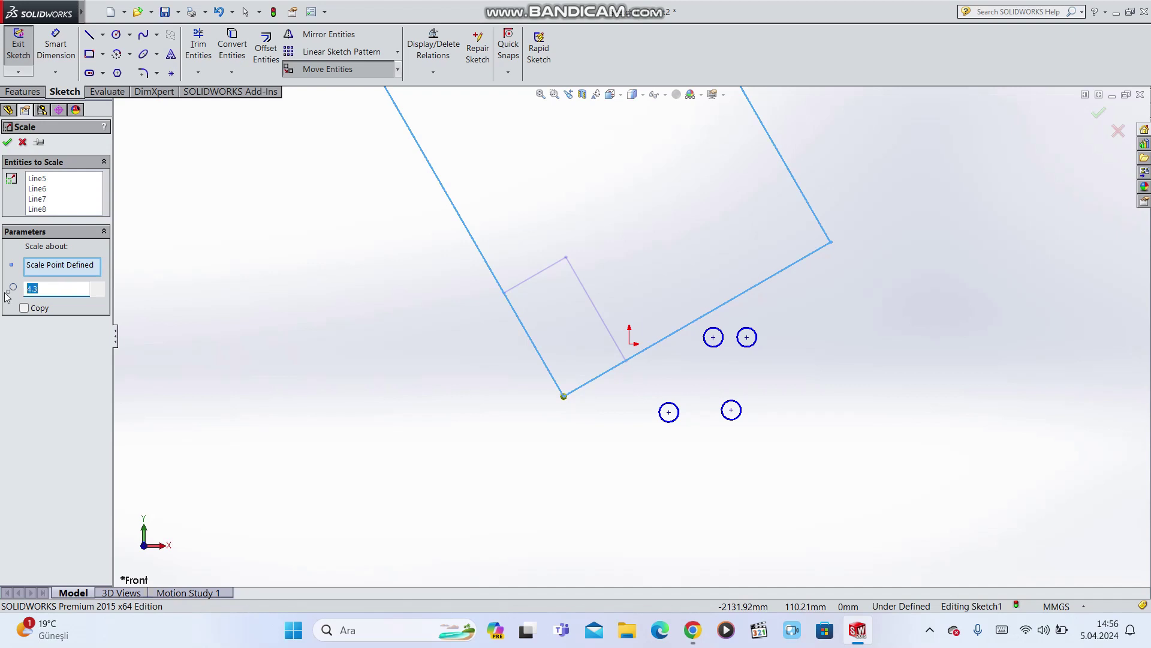
{"action": "left_click", "coordinate": [7, 142]}
Step: Dimension the scaled rectangle's short upper edge and long left edge, accepting their existing lengths
{"action": "scroll", "coordinate": [606, 252], "scroll_direction": "down", "scroll_amount": 1}
{"action": "scroll", "coordinate": [606, 250], "scroll_direction": "up", "scroll_amount": 4}
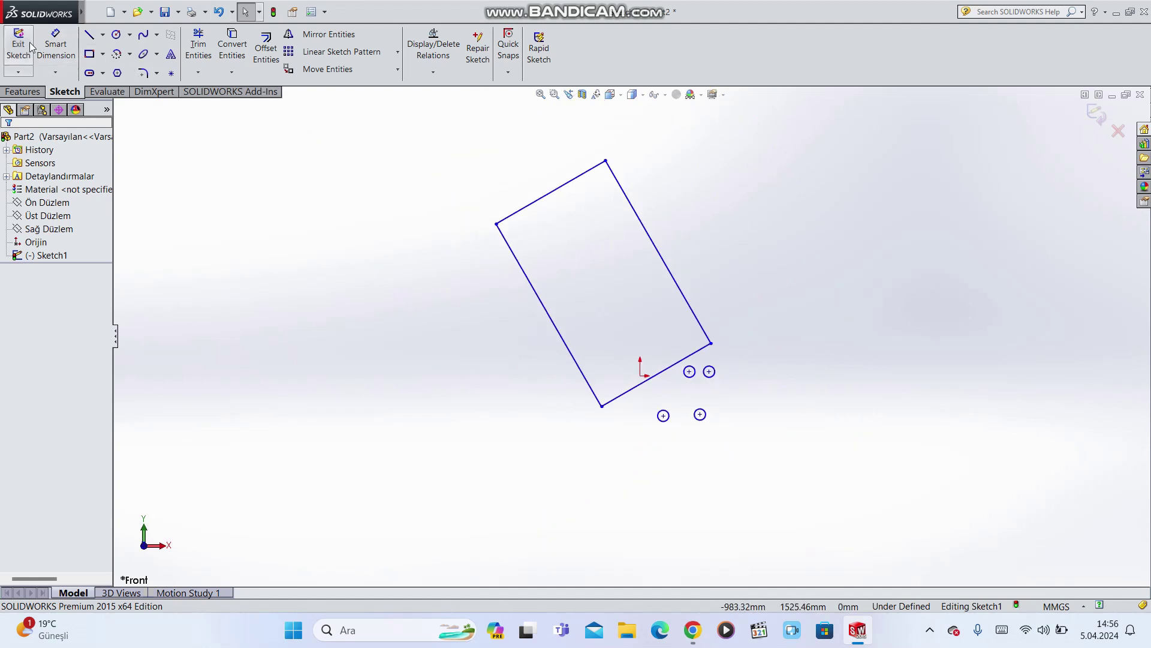
{"action": "left_click", "coordinate": [55, 42]}
{"action": "left_click", "coordinate": [533, 205]}
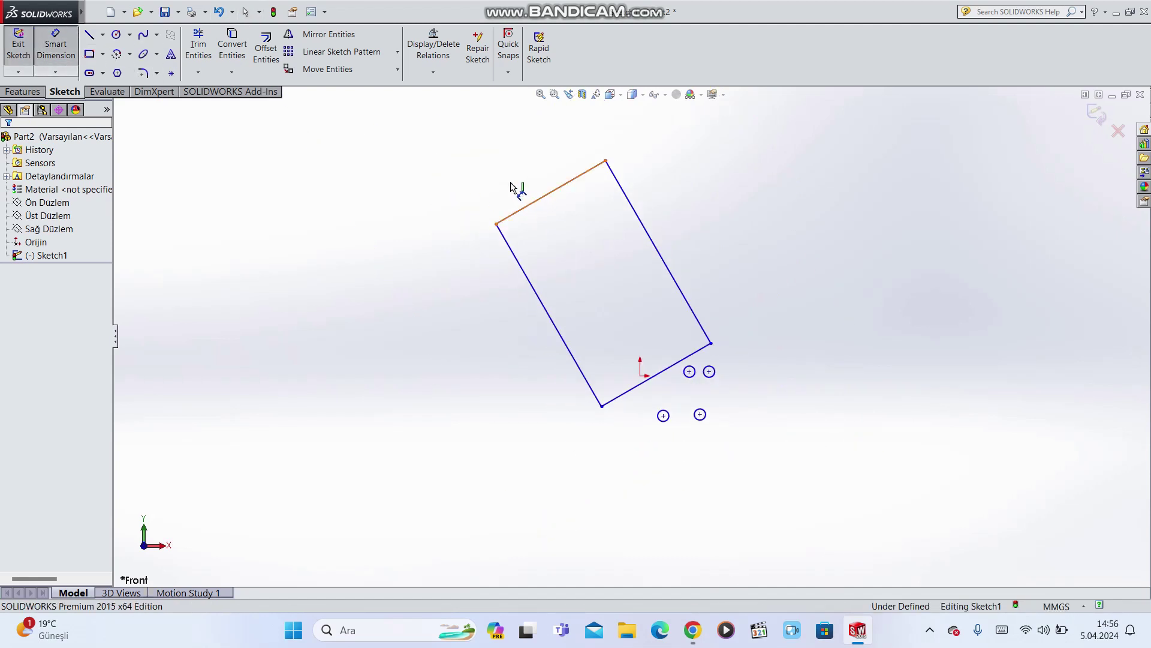
{"action": "left_click", "coordinate": [525, 179]}
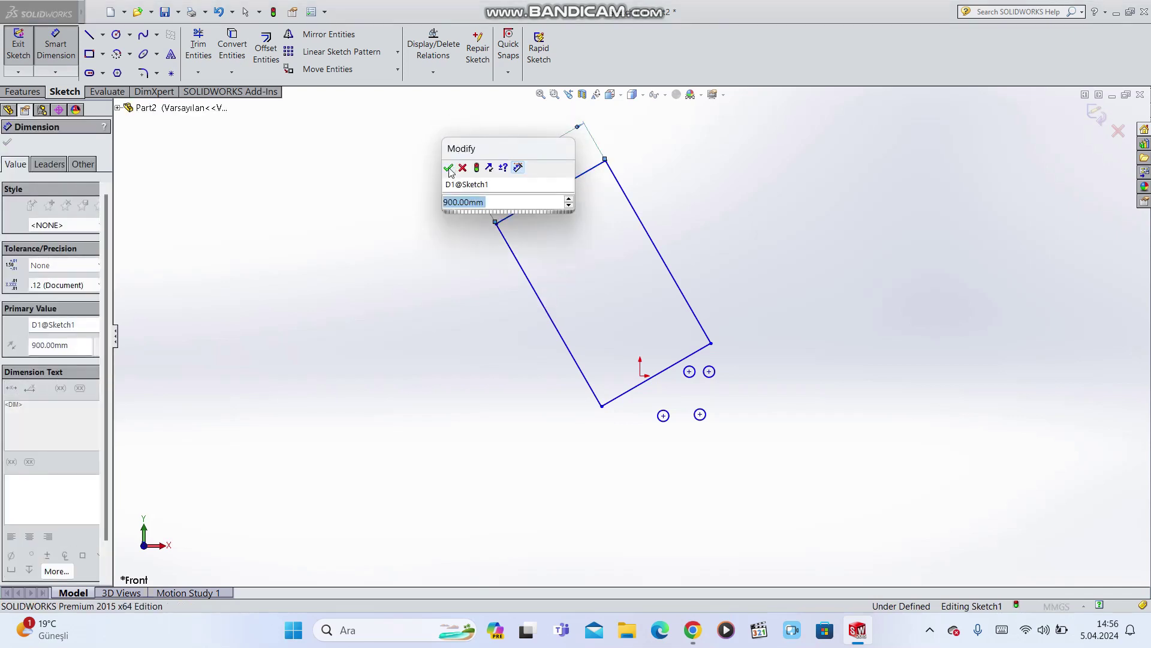
{"action": "key", "text": "Return"}
{"action": "left_click", "coordinate": [542, 305]}
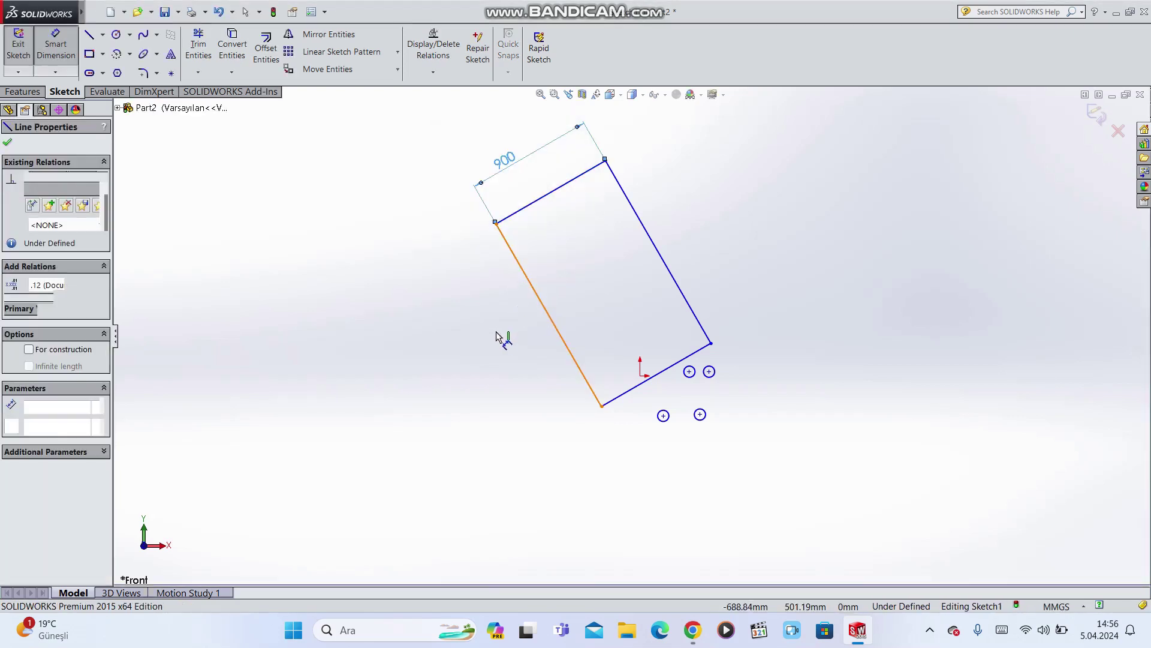
{"action": "left_click", "coordinate": [532, 338]}
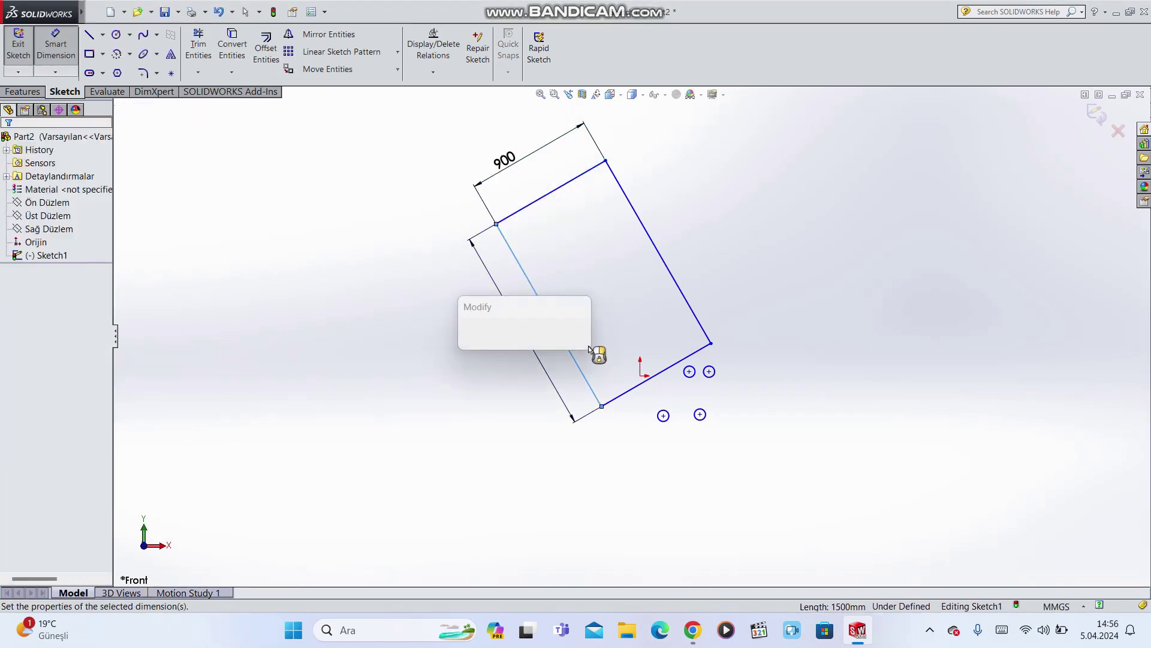
{"action": "key", "text": "Return"}
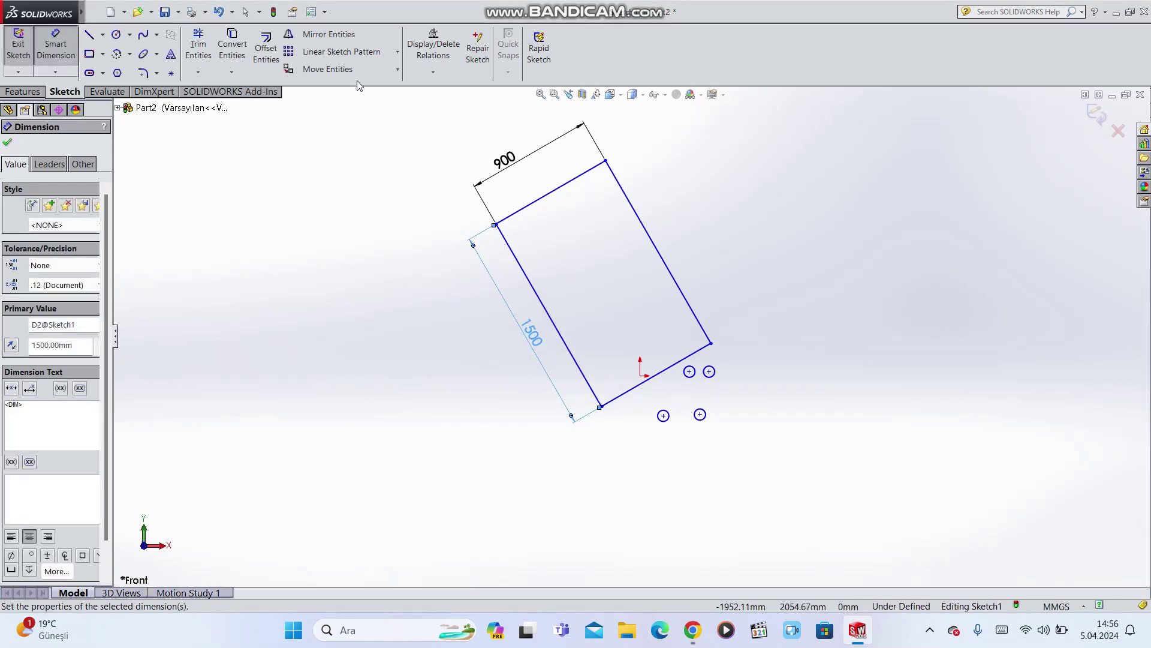
{"action": "left_click", "coordinate": [7, 145]}
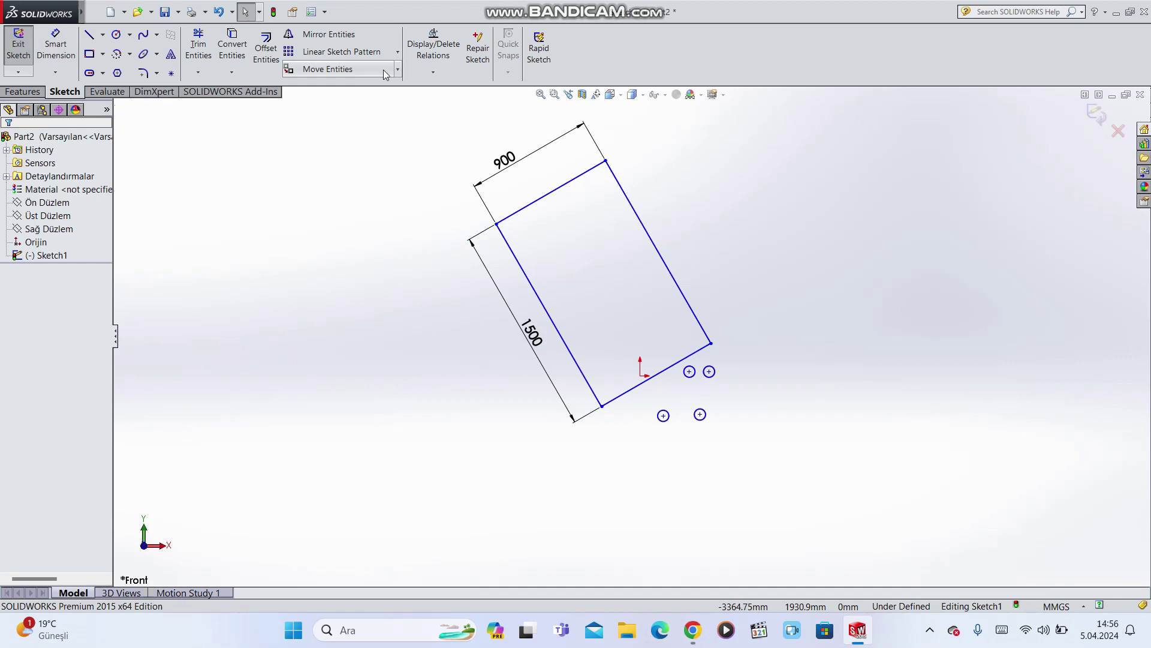
Step: Delete both length dimensions from the scaled rectangle
{"action": "left_click", "coordinate": [503, 160]}
{"action": "key", "text": "Delete"}
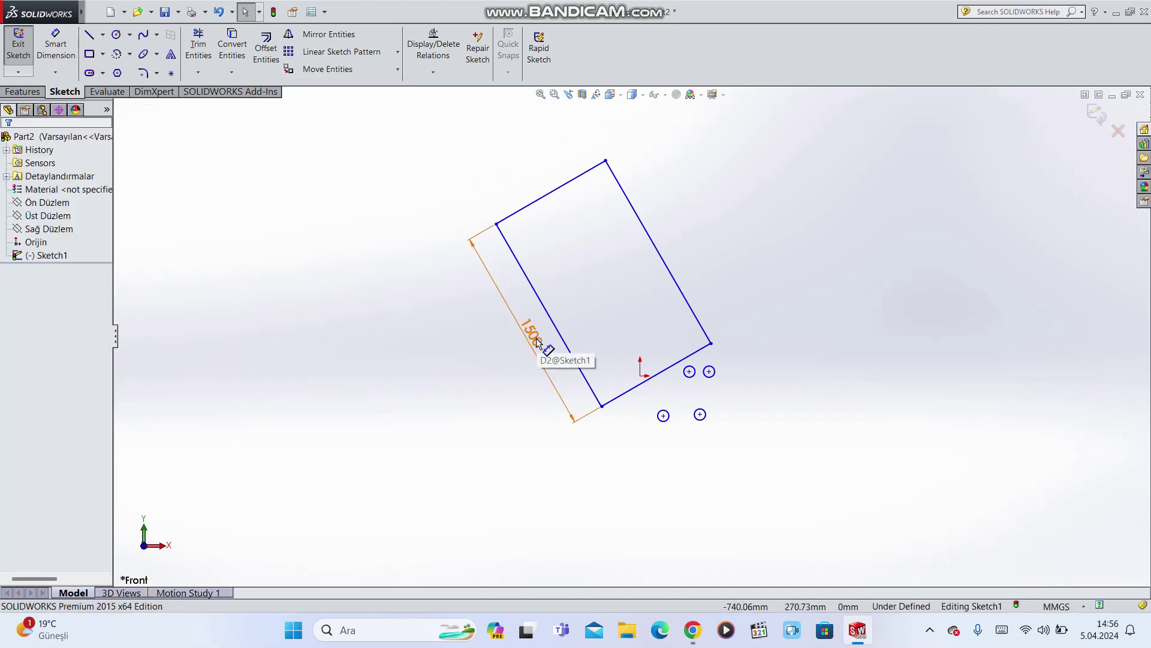
{"action": "left_click", "coordinate": [484, 265]}
{"action": "key", "text": "Delete"}
Step: Begin a Scale Entities operation with the rectangle and all four circles selected
{"action": "left_click", "coordinate": [398, 69]}
{"action": "left_click", "coordinate": [324, 133]}
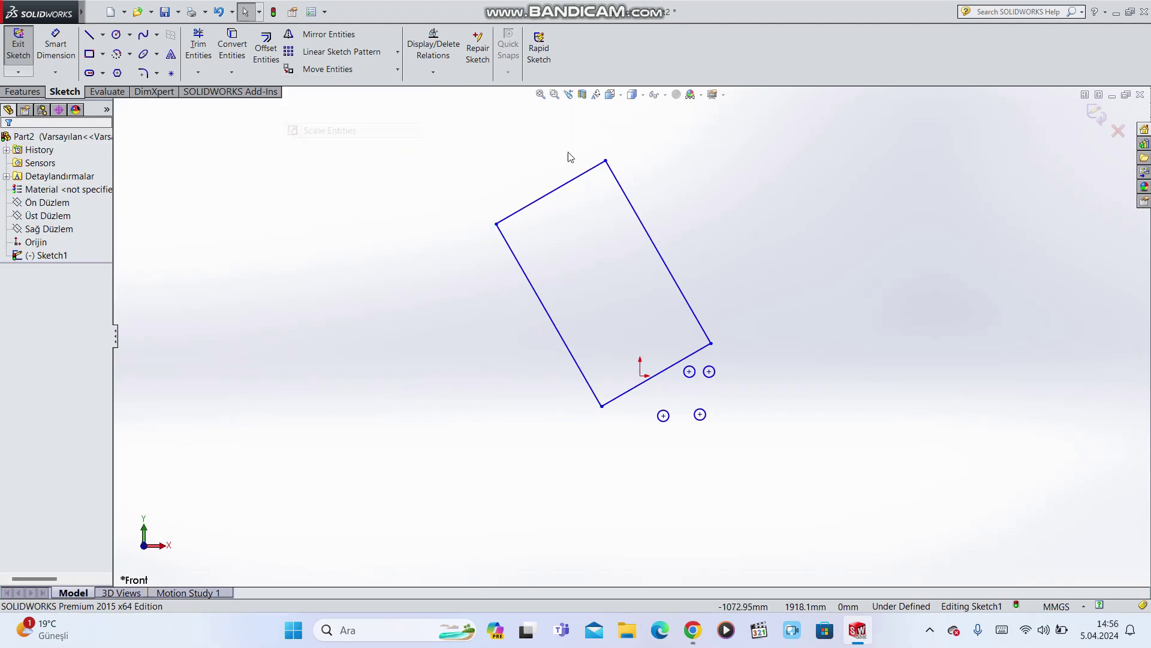
{"action": "scroll", "coordinate": [729, 157], "scroll_direction": "down", "scroll_amount": 2}
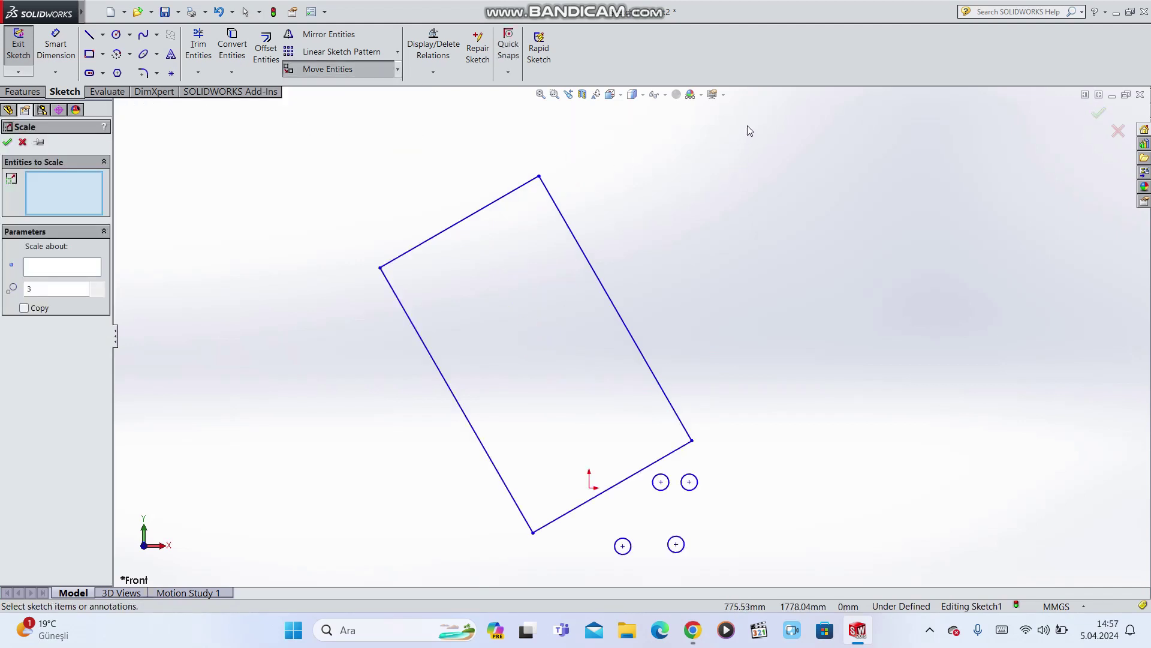
{"action": "scroll", "coordinate": [779, 137], "scroll_direction": "up", "scroll_amount": 2}
{"action": "mouse_move", "coordinate": [762, 148]}
{"action": "left_mouse_down"}
{"action": "mouse_move", "coordinate": [688, 289]}
{"action": "mouse_move", "coordinate": [453, 478]}
{"action": "mouse_move", "coordinate": [377, 491]}
{"action": "mouse_move", "coordinate": [340, 483]}
{"action": "left_mouse_up"}
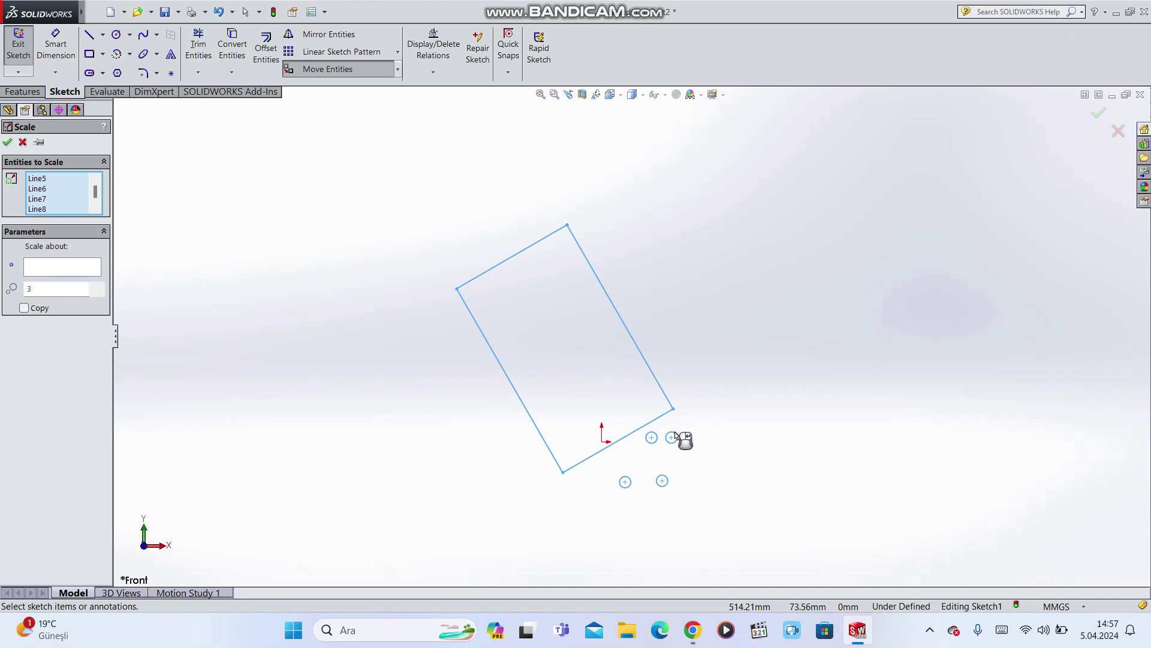
Step: Remove all four circles from the entities to scale, keeping only the rectangle's four lines in the selection
{"action": "left_click", "coordinate": [667, 480]}
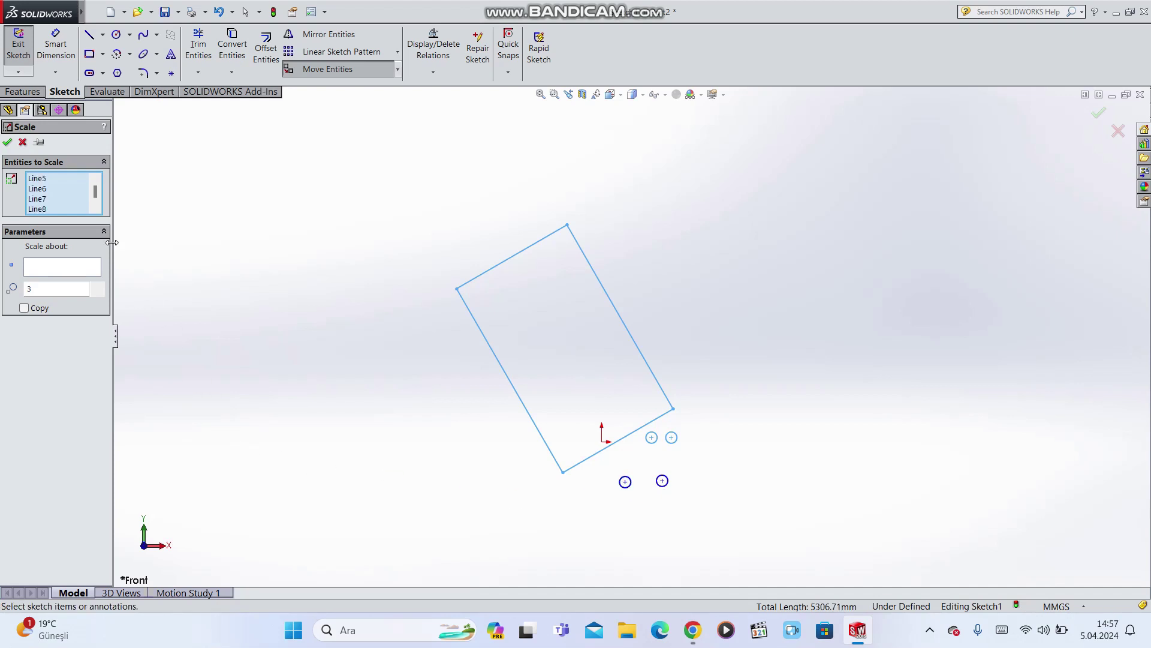
{"action": "left_click_drag", "start_coordinate": [94, 194], "coordinate": [95, 211]}
{"action": "left_click", "coordinate": [32, 213]}
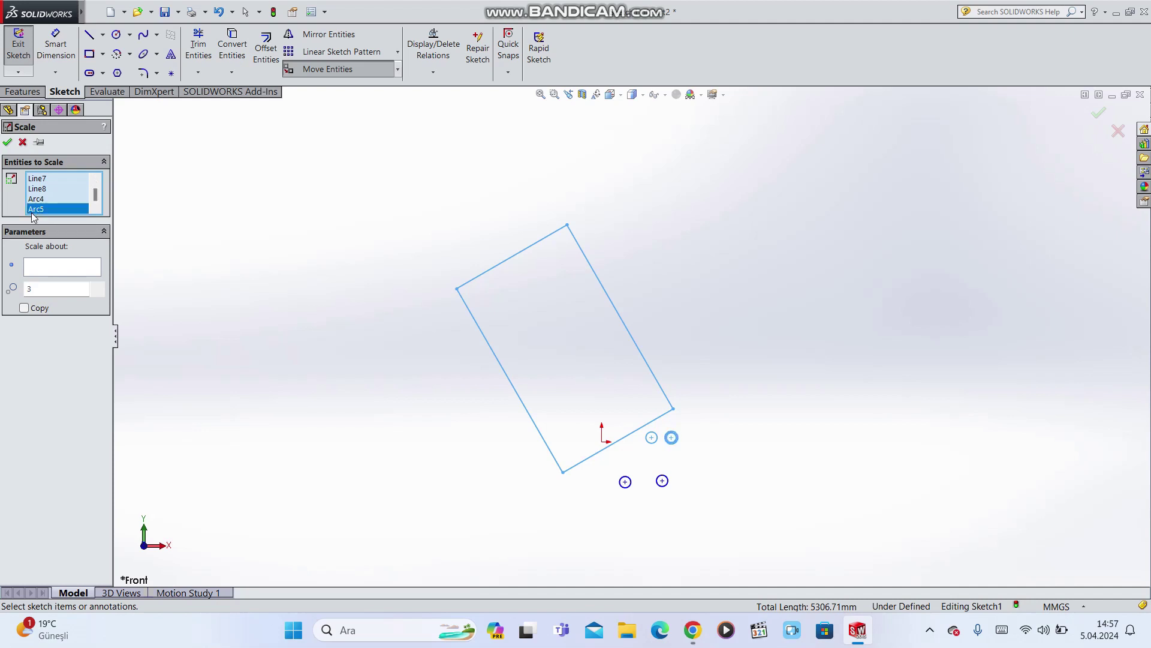
{"action": "left_click", "coordinate": [35, 200]}
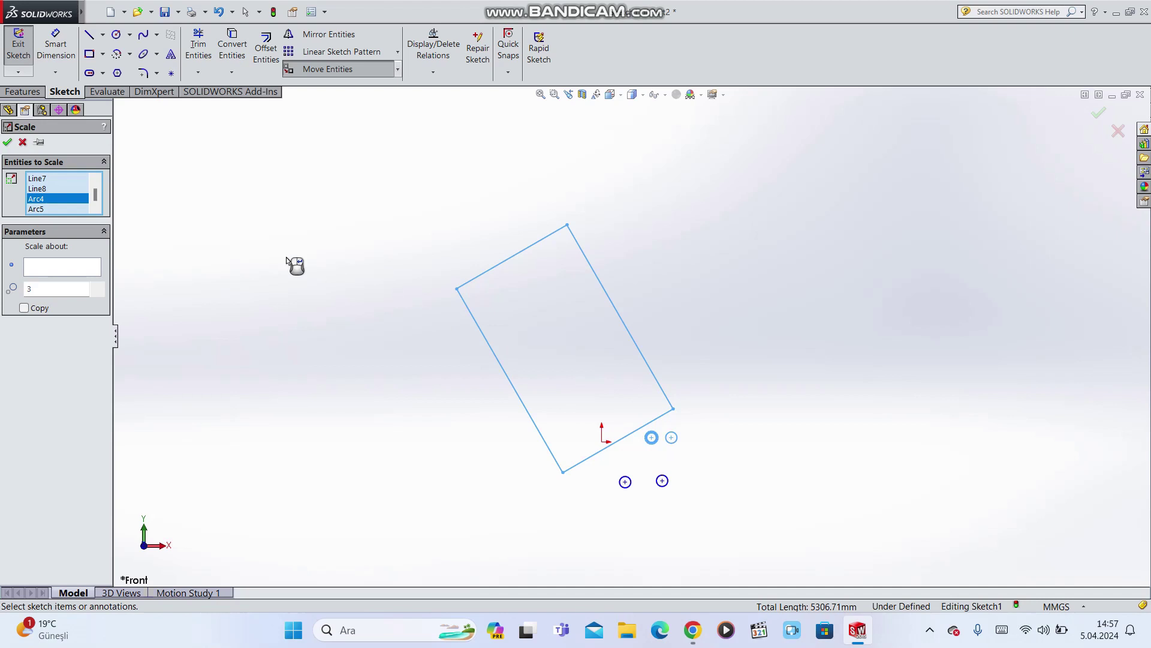
{"action": "right_click", "coordinate": [51, 204]}
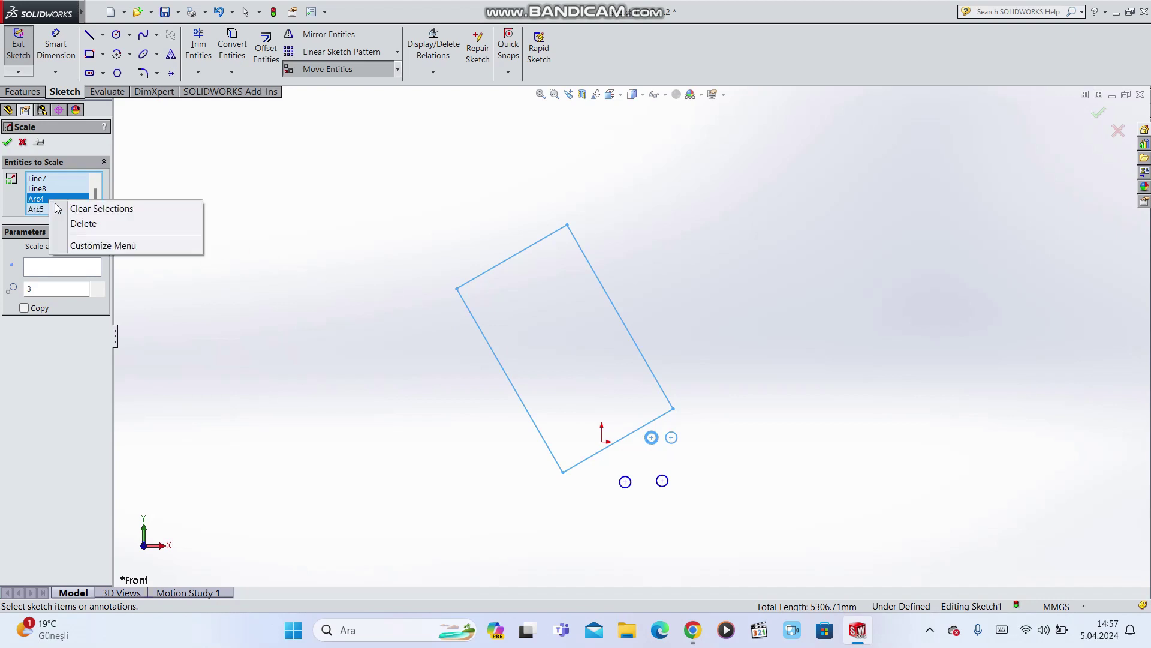
{"action": "key", "text": "Escape"}
{"action": "scroll", "coordinate": [60, 198], "scroll_direction": "up", "scroll_amount": 1}
{"action": "right_click", "coordinate": [55, 208]}
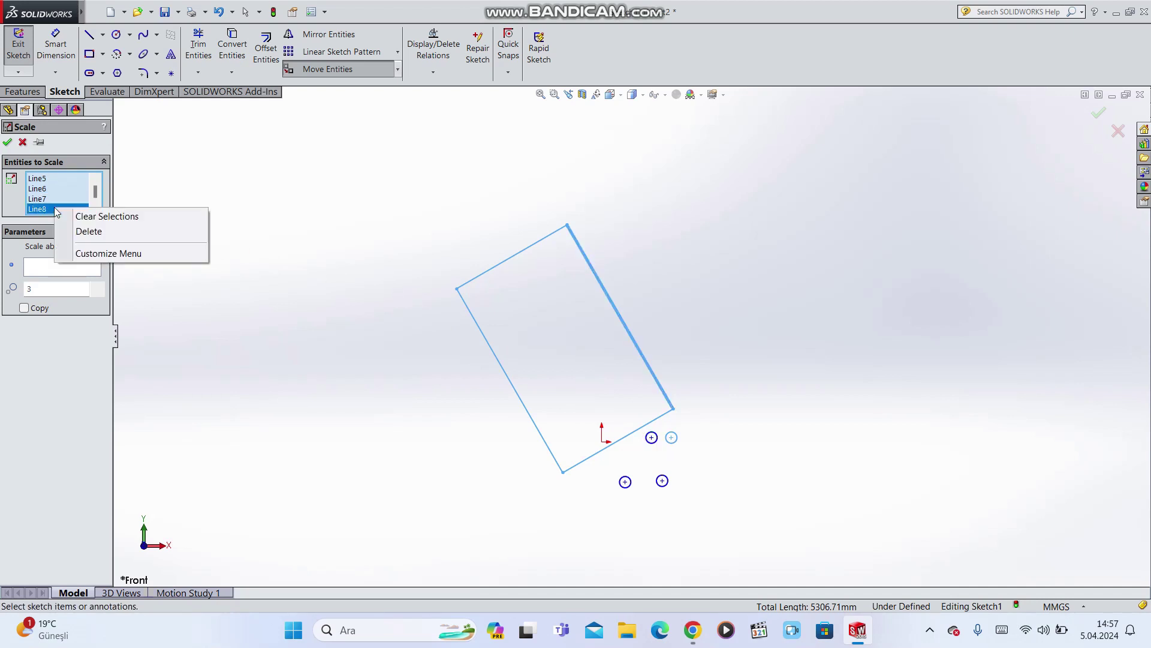
{"action": "key", "text": "Escape"}
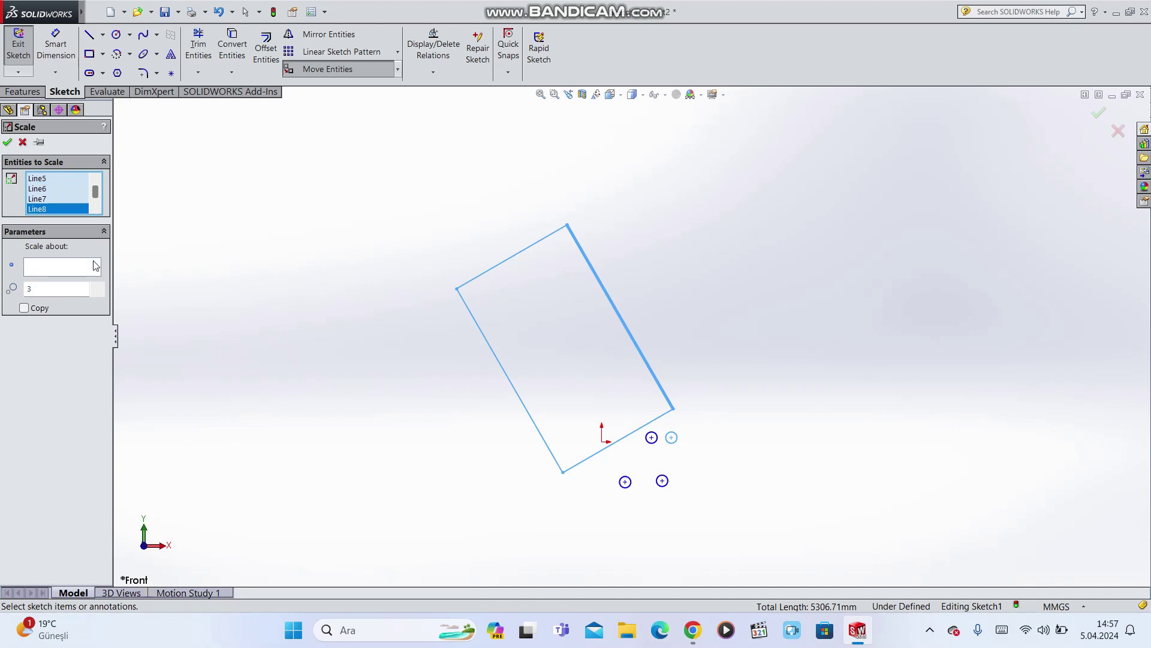
{"action": "scroll", "coordinate": [92, 199], "scroll_direction": "down", "scroll_amount": 1}
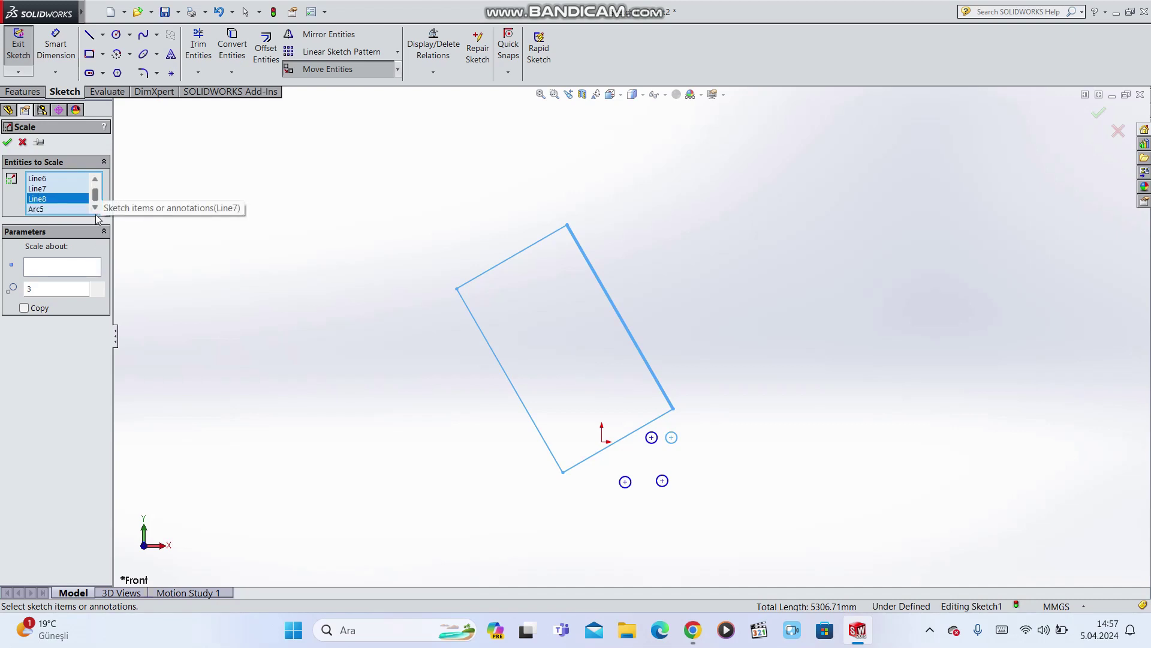
{"action": "left_click", "coordinate": [49, 210]}
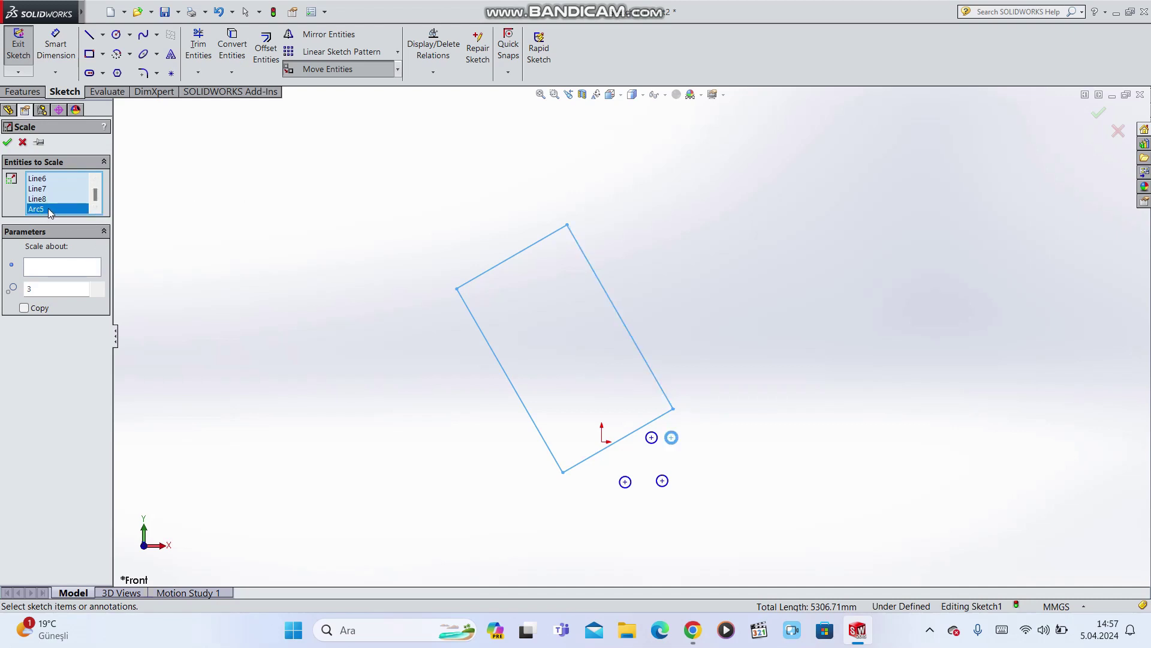
{"action": "right_click", "coordinate": [48, 207]}
{"action": "left_click", "coordinate": [83, 232]}
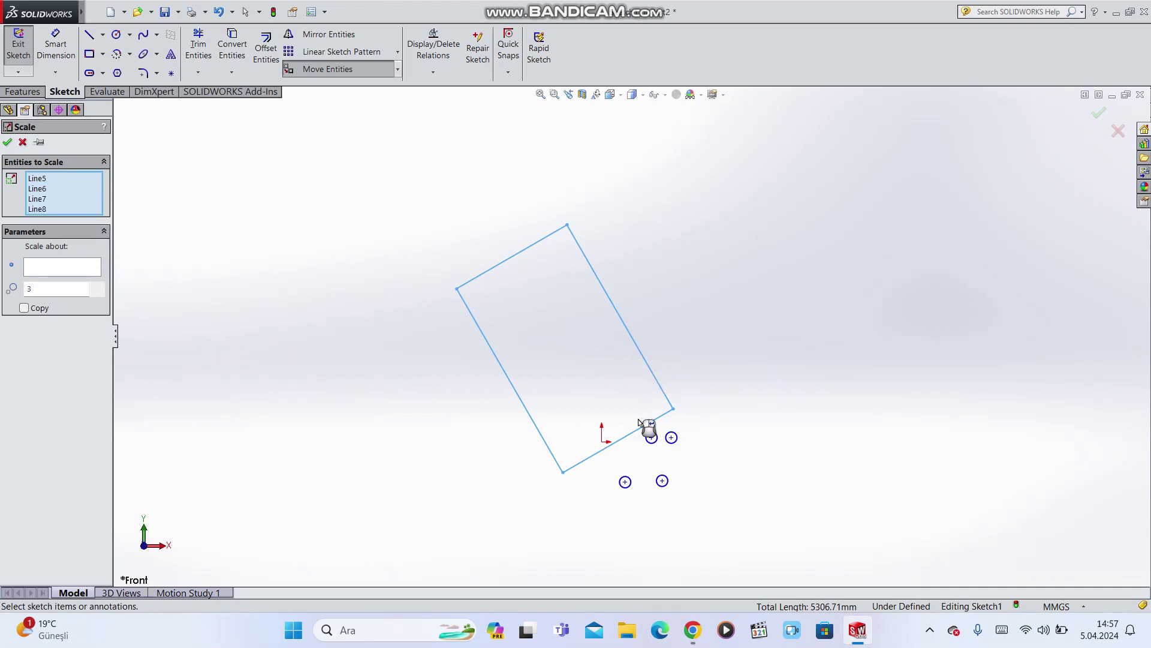
Step: Scale the rectangle by a factor of 0.5 about its lowest corner with Scale Entities
{"action": "left_click", "coordinate": [36, 268]}
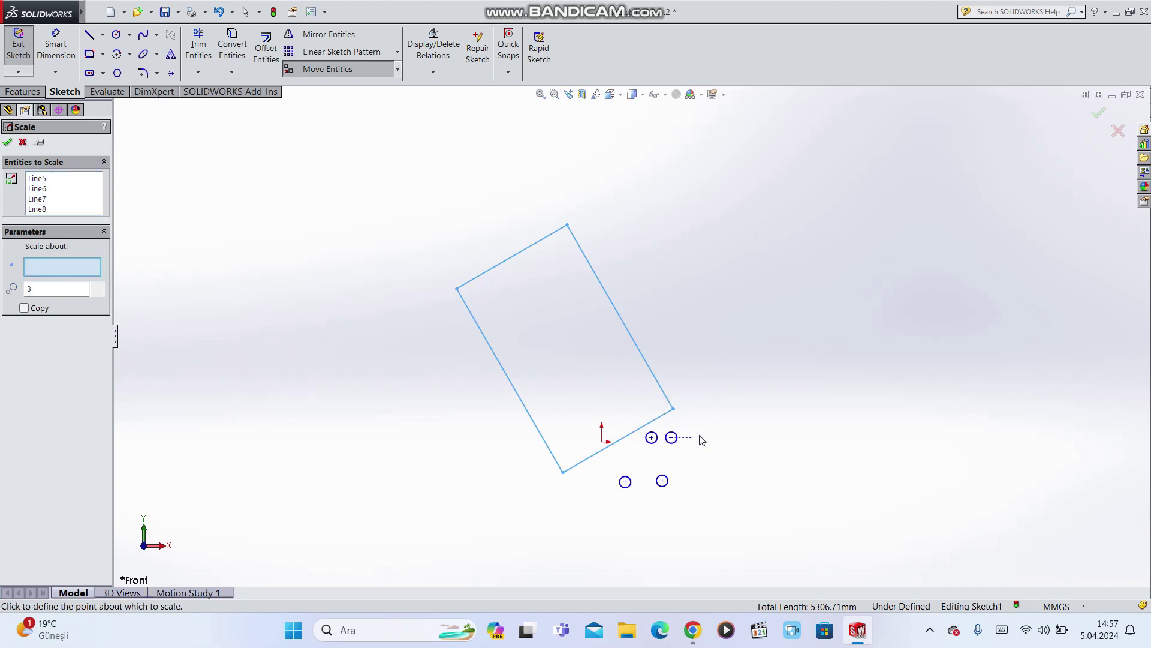
{"action": "left_click", "coordinate": [563, 472]}
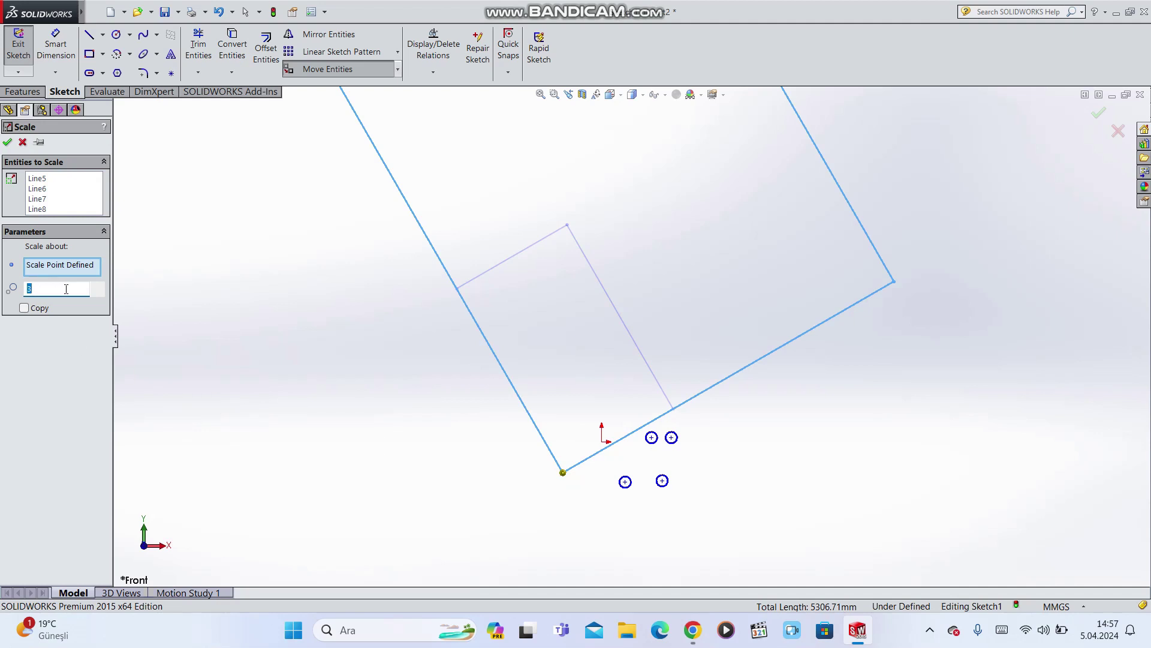
{"action": "left_click", "coordinate": [97, 295]}
{"action": "left_click", "coordinate": [97, 295]}
{"action": "left_click", "coordinate": [97, 295]}
{"action": "left_click", "coordinate": [96, 296]}
{"action": "left_click", "coordinate": [97, 296]}
{"action": "left_click_drag", "start_coordinate": [96, 296], "coordinate": [95, 296]}
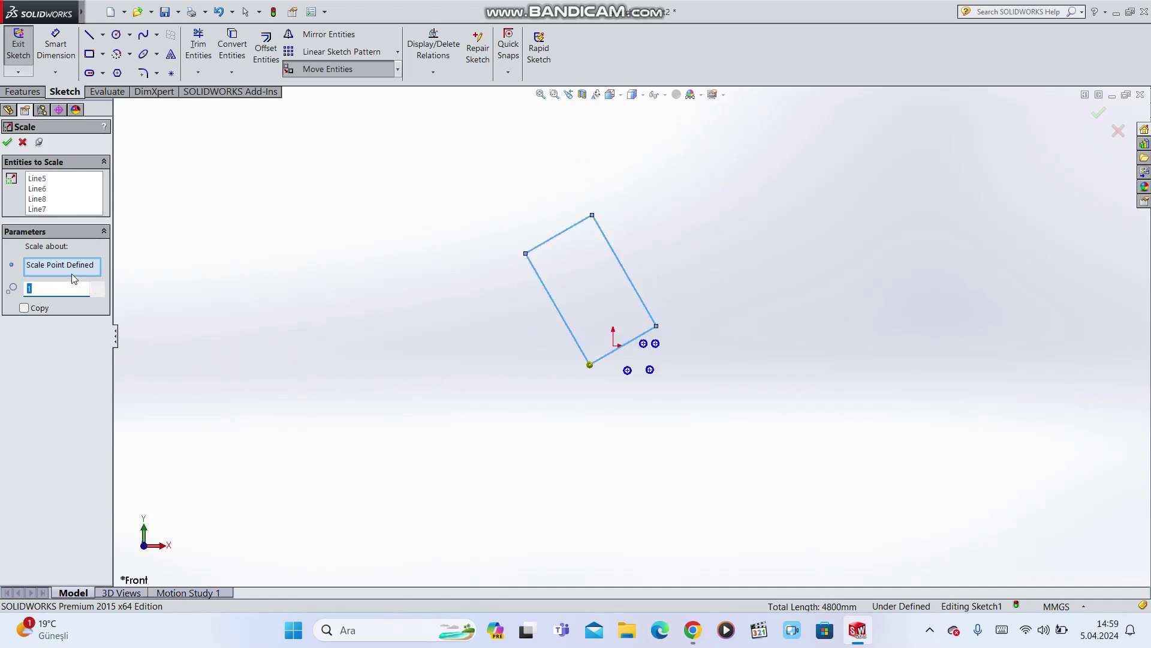
{"action": "left_click_drag", "start_coordinate": [99, 287], "coordinate": [99, 295]}
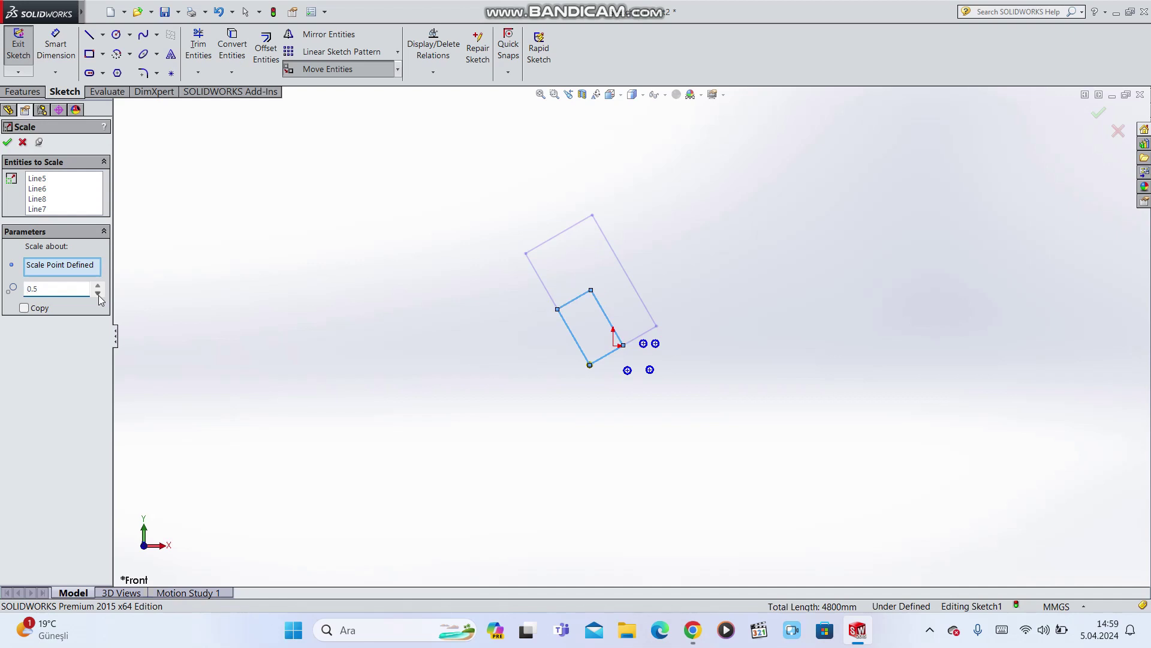
{"action": "left_click", "coordinate": [7, 141]}
{"action": "key", "text": "Escape"}
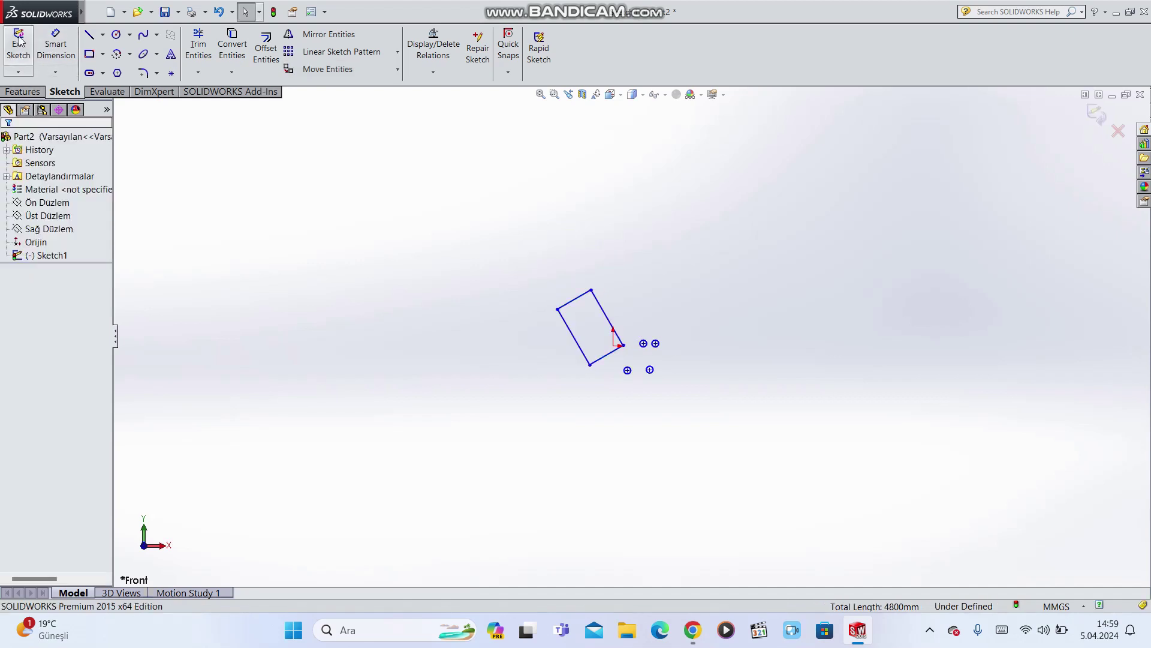
Step: Add Smart Dimensions to the half-scaled rectangle's short upper edge and long left edge, accepting the existing lengths
{"action": "left_click", "coordinate": [56, 43]}
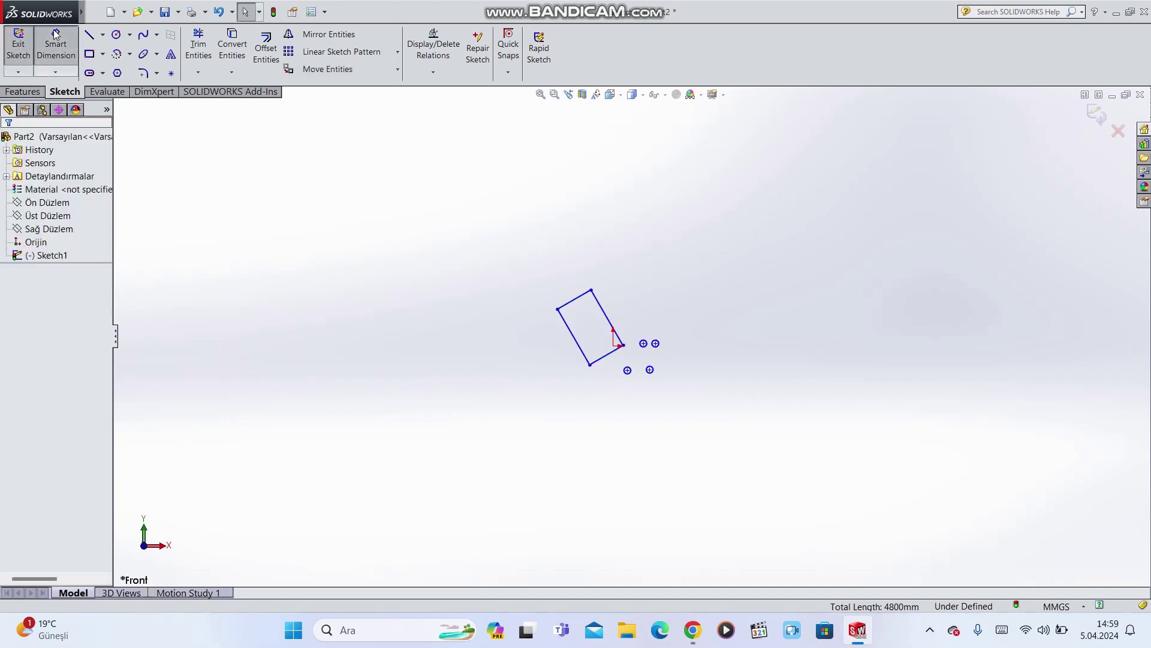
{"action": "left_click", "coordinate": [574, 305]}
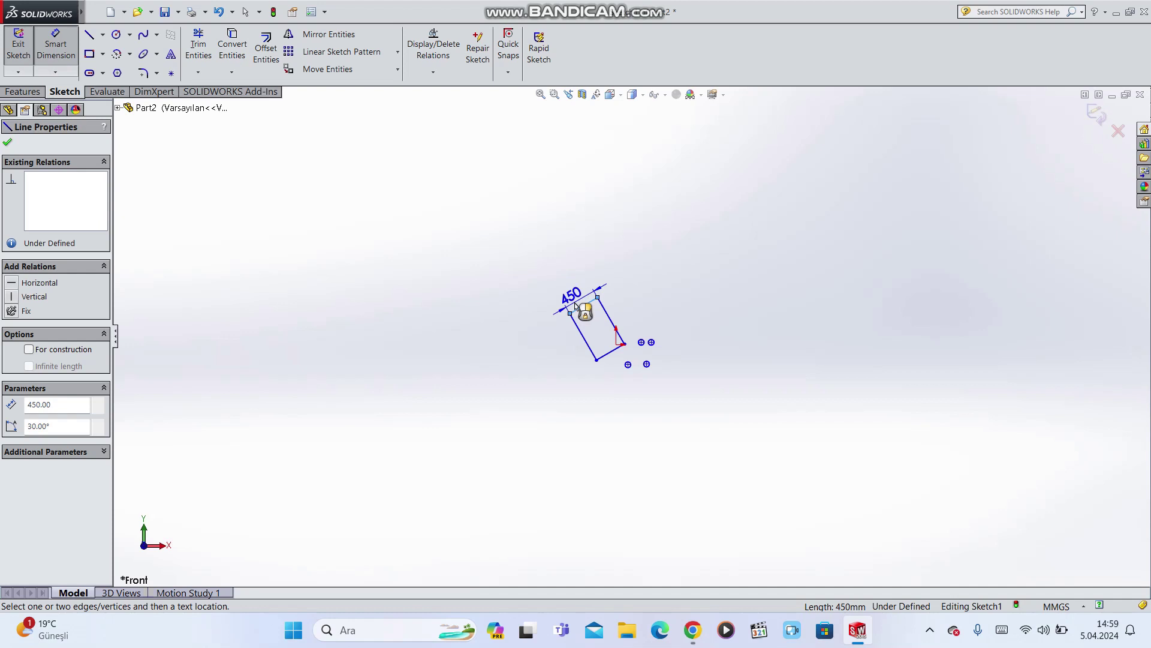
{"action": "left_click", "coordinate": [574, 306]}
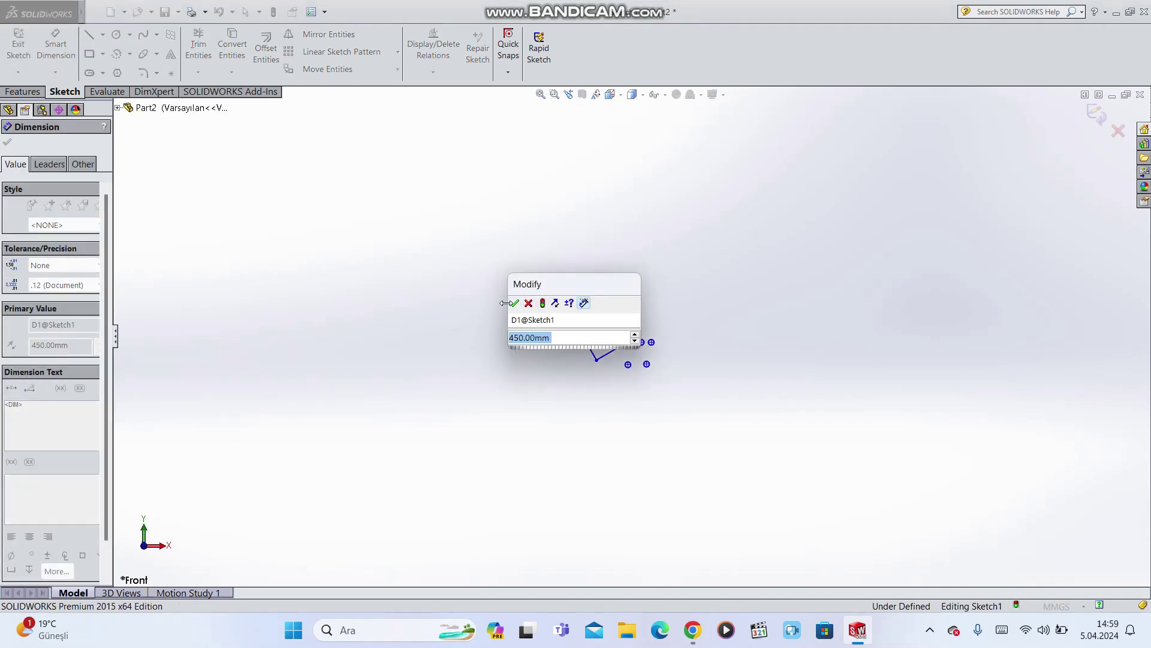
{"action": "left_click", "coordinate": [513, 302]}
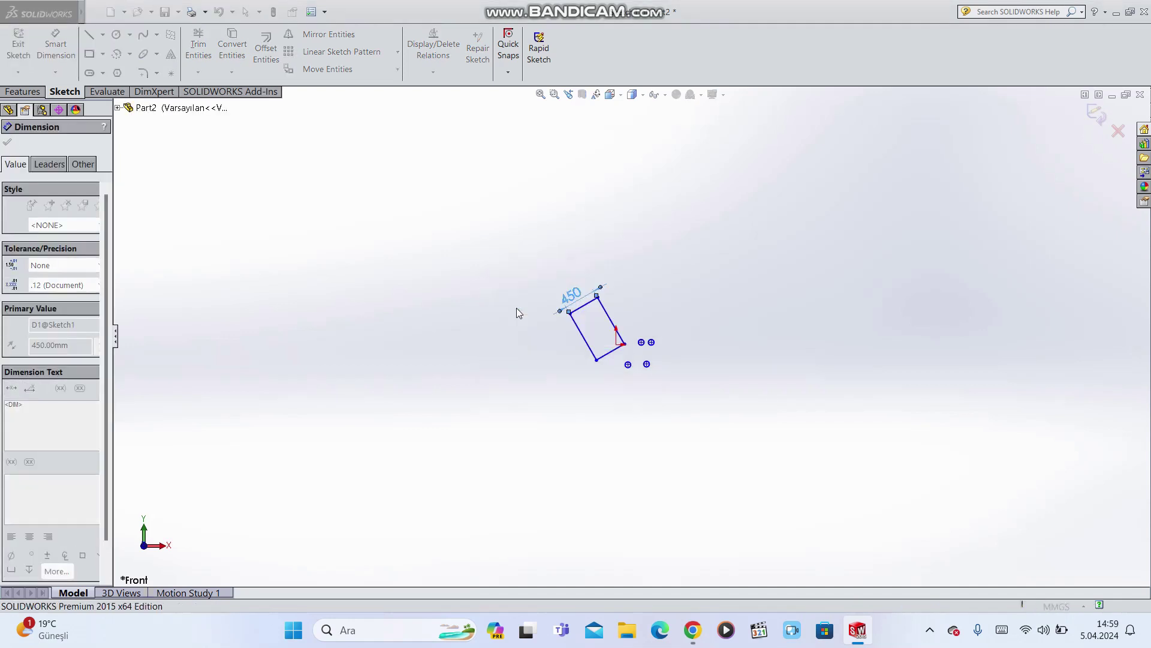
{"action": "left_click", "coordinate": [582, 339]}
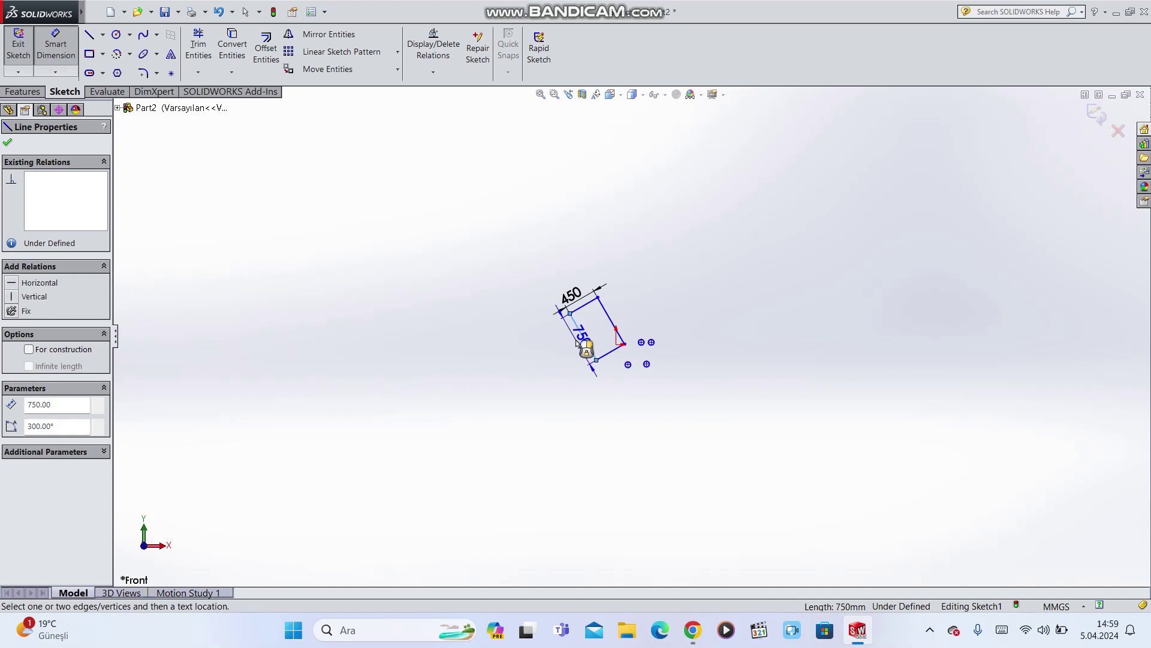
{"action": "scroll", "coordinate": [579, 340], "scroll_direction": "up", "scroll_amount": 3}
{"action": "left_click", "coordinate": [577, 343]}
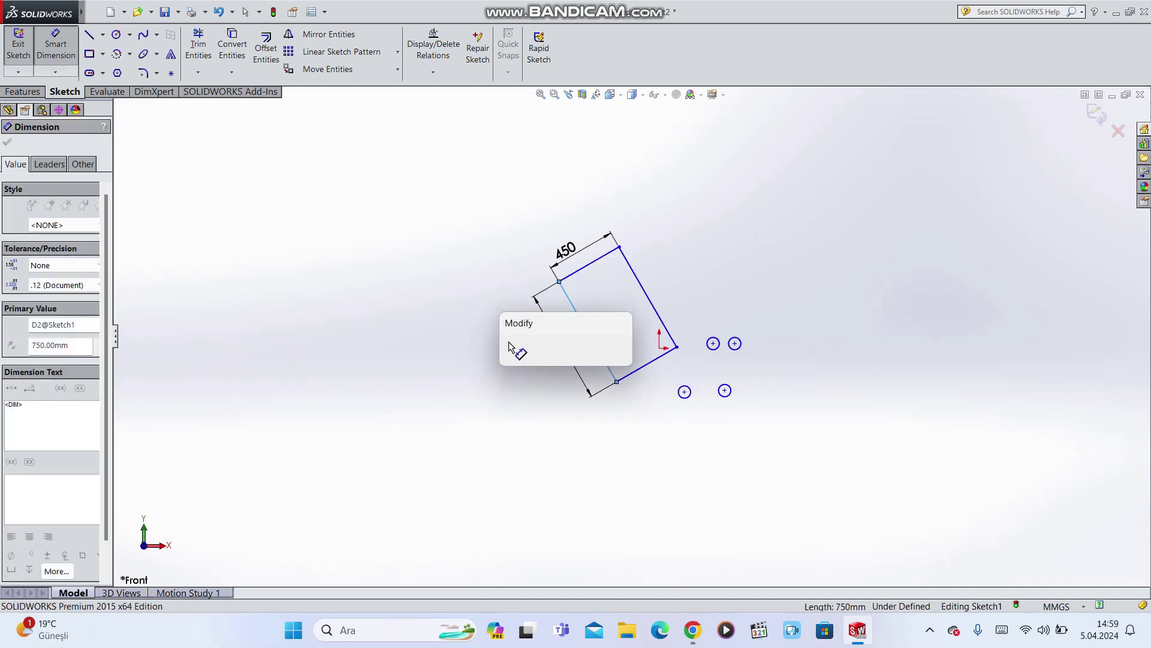
{"action": "left_click", "coordinate": [507, 354]}
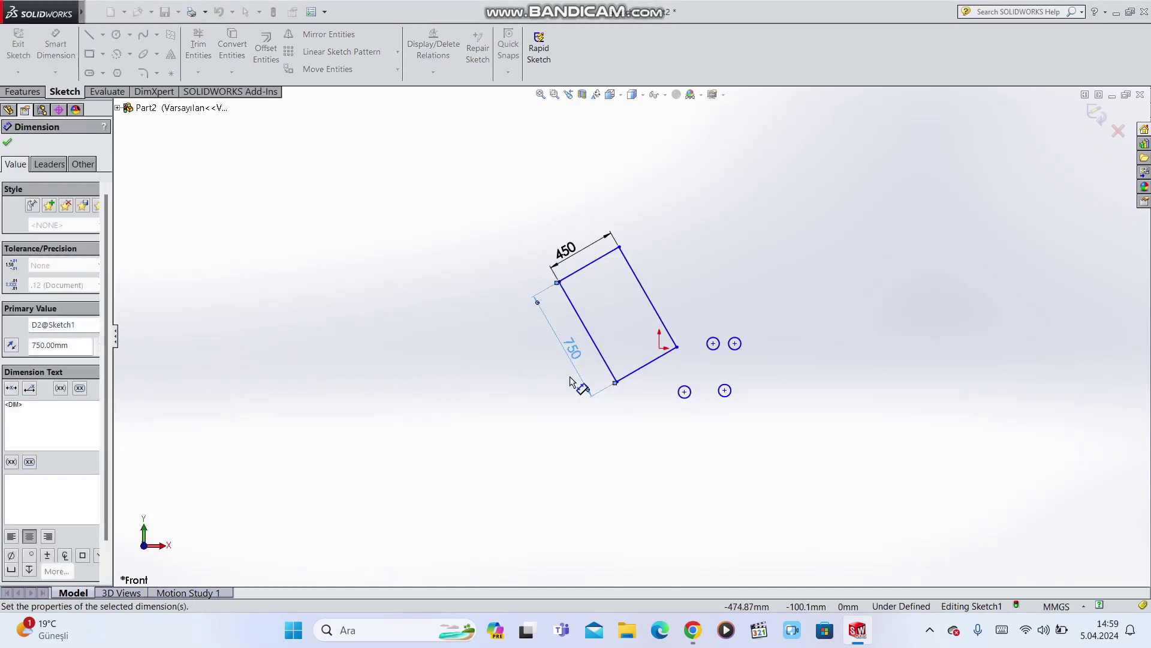
{"action": "key", "text": "Escape"}
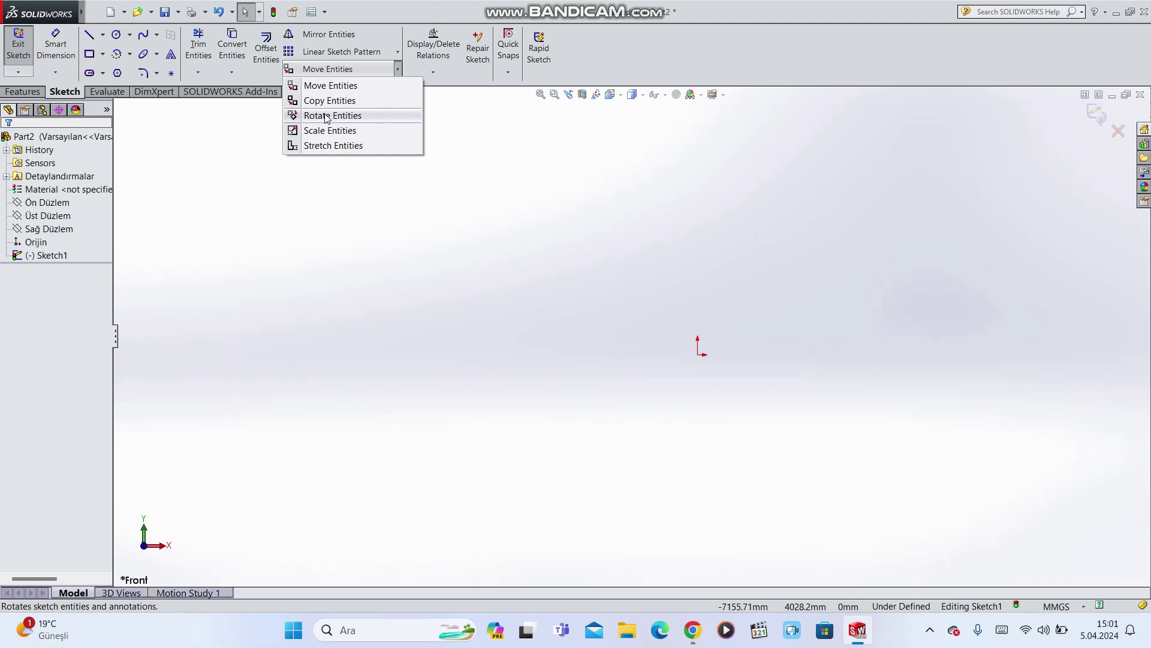
Step: Undock the CommandManager as a floating palette and dock it back above the graphics area, doing this twice
{"action": "left_click", "coordinate": [621, 182]}
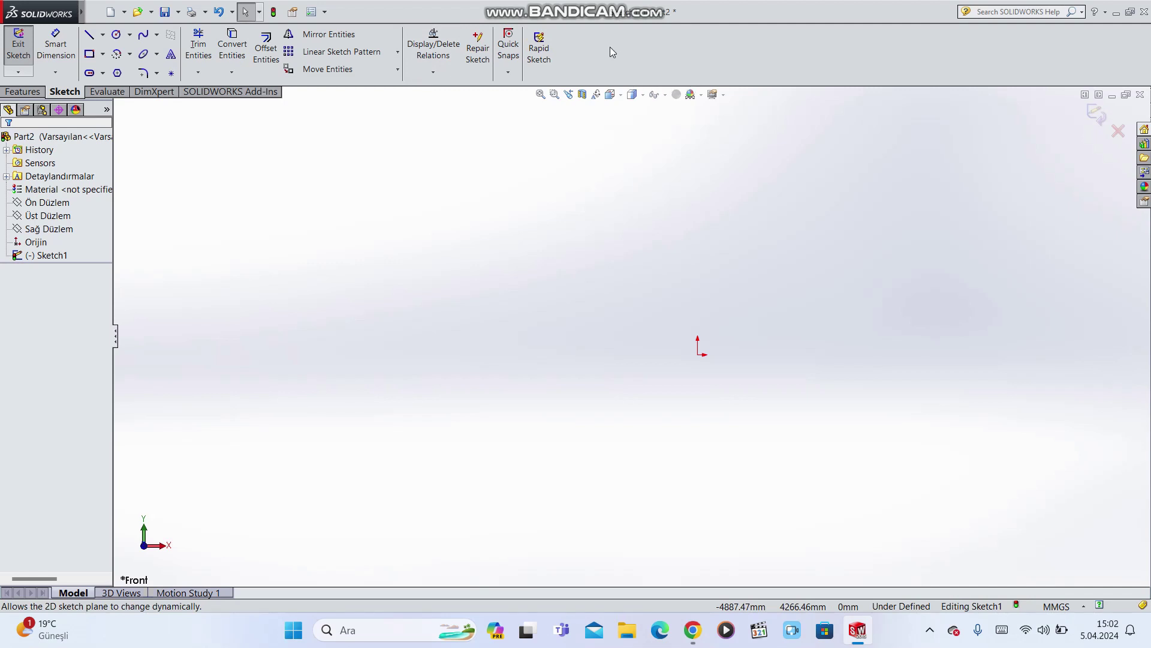
{"action": "left_click_drag", "start_coordinate": [609, 46], "coordinate": [729, 76]}
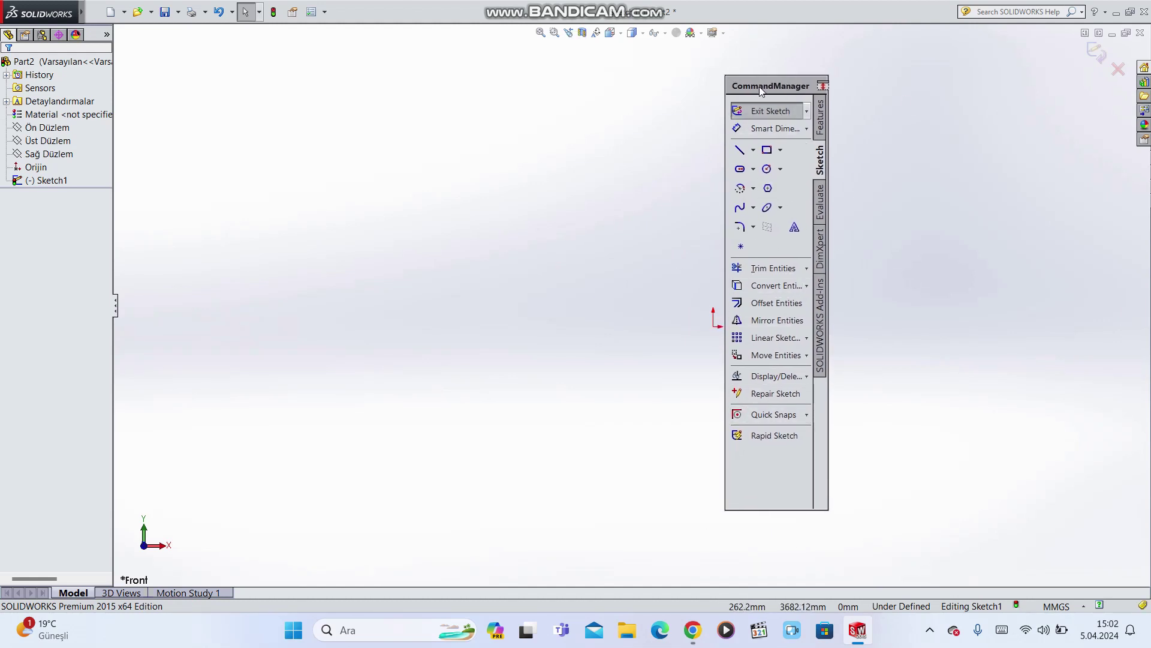
{"action": "left_click_drag", "start_coordinate": [777, 88], "coordinate": [581, 50]}
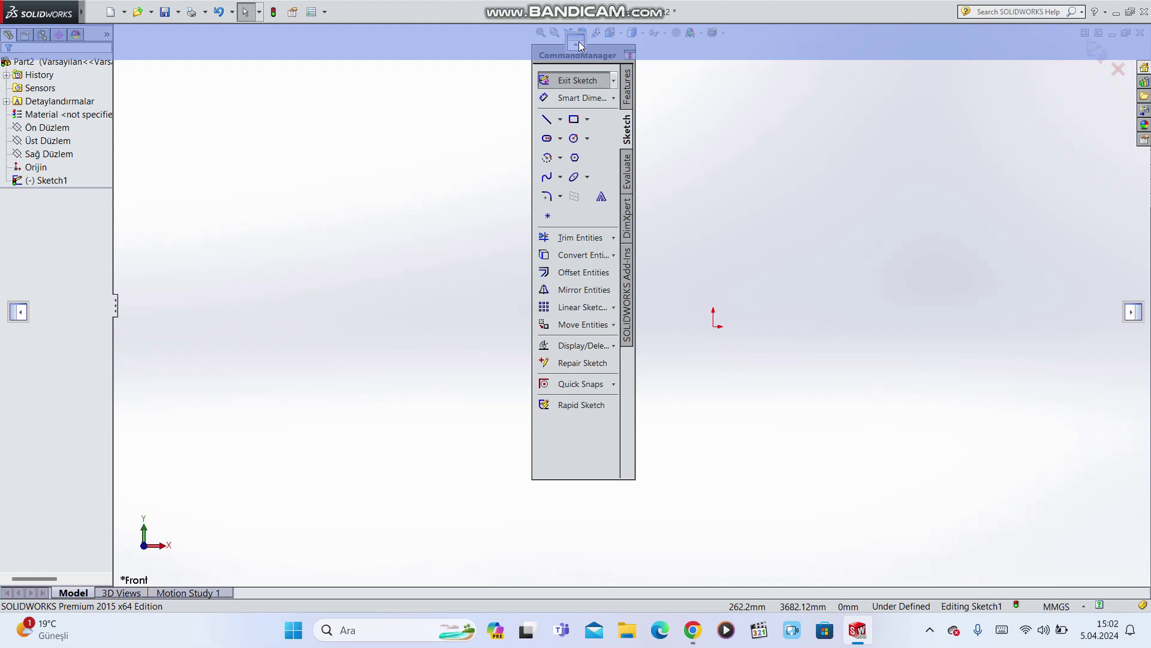
{"action": "left_click_drag", "start_coordinate": [579, 46], "coordinate": [581, 47]}
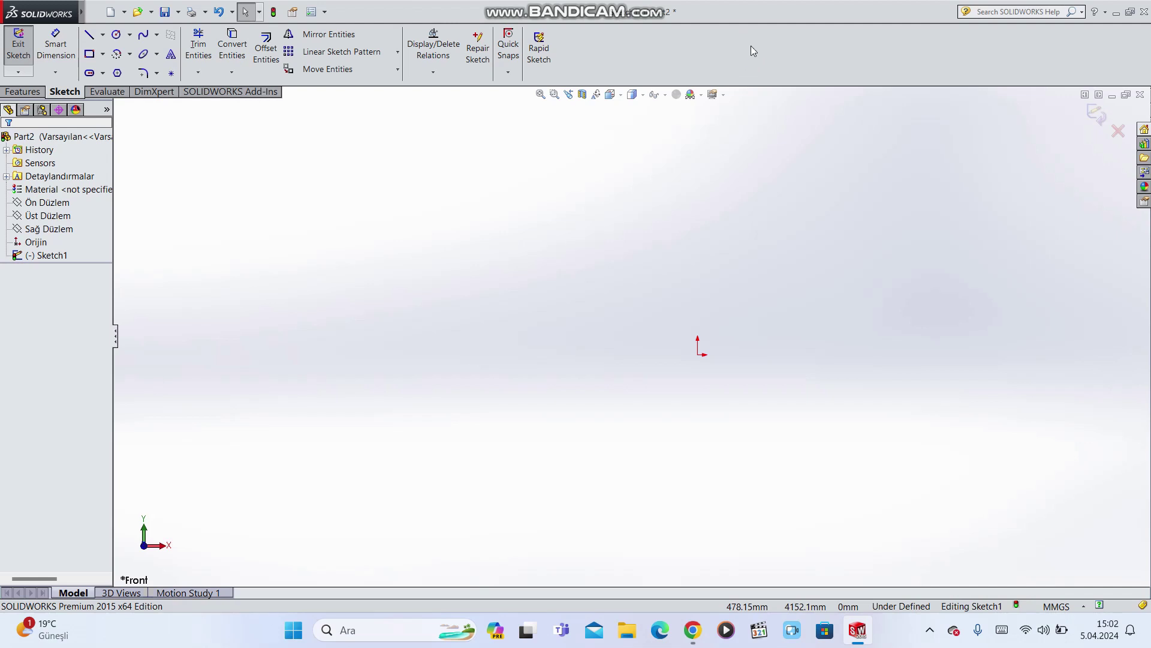
{"action": "left_click_drag", "start_coordinate": [751, 46], "coordinate": [811, 63]}
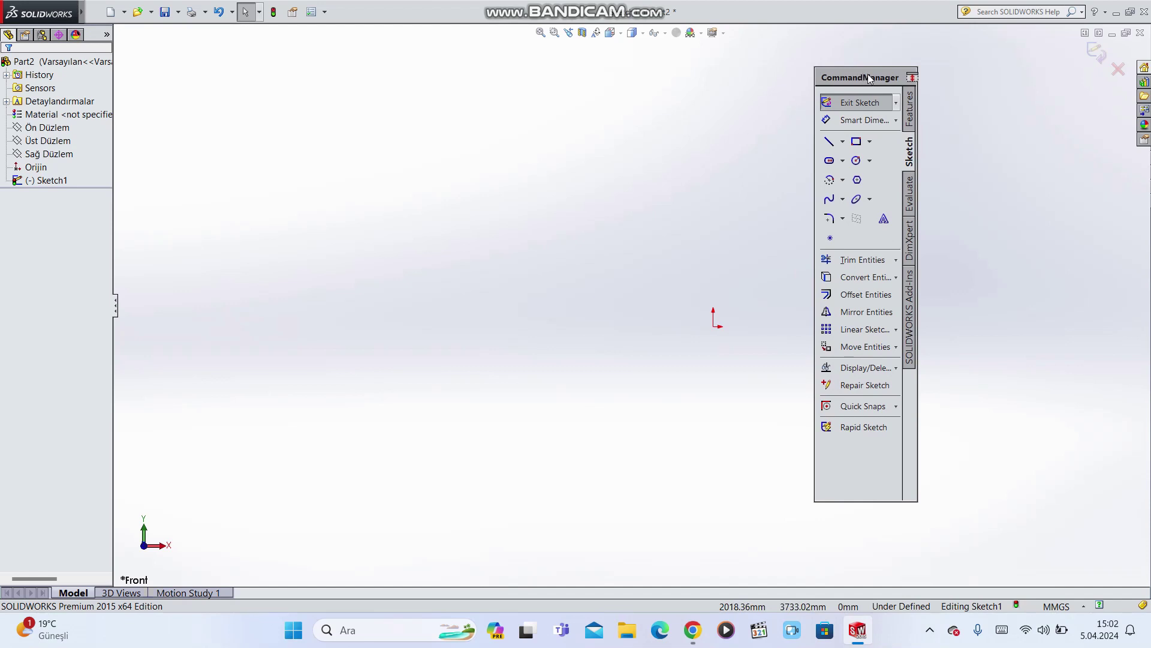
{"action": "left_click_drag", "start_coordinate": [870, 78], "coordinate": [581, 47]}
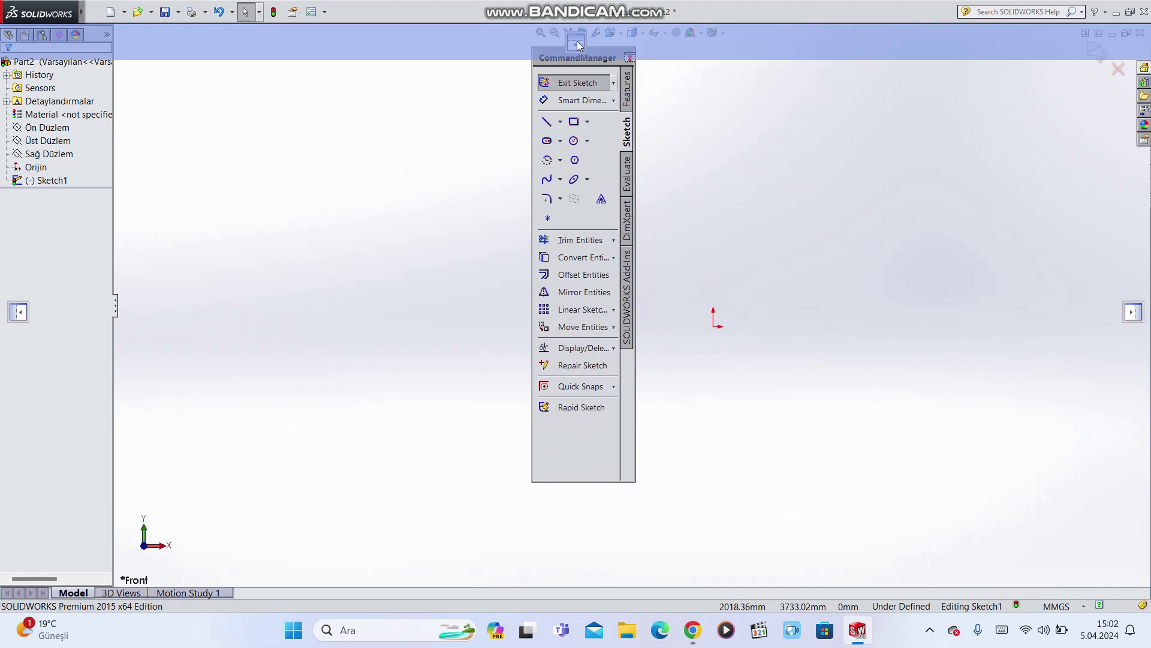
{"action": "left_click_drag", "start_coordinate": [579, 46], "coordinate": [578, 44]}
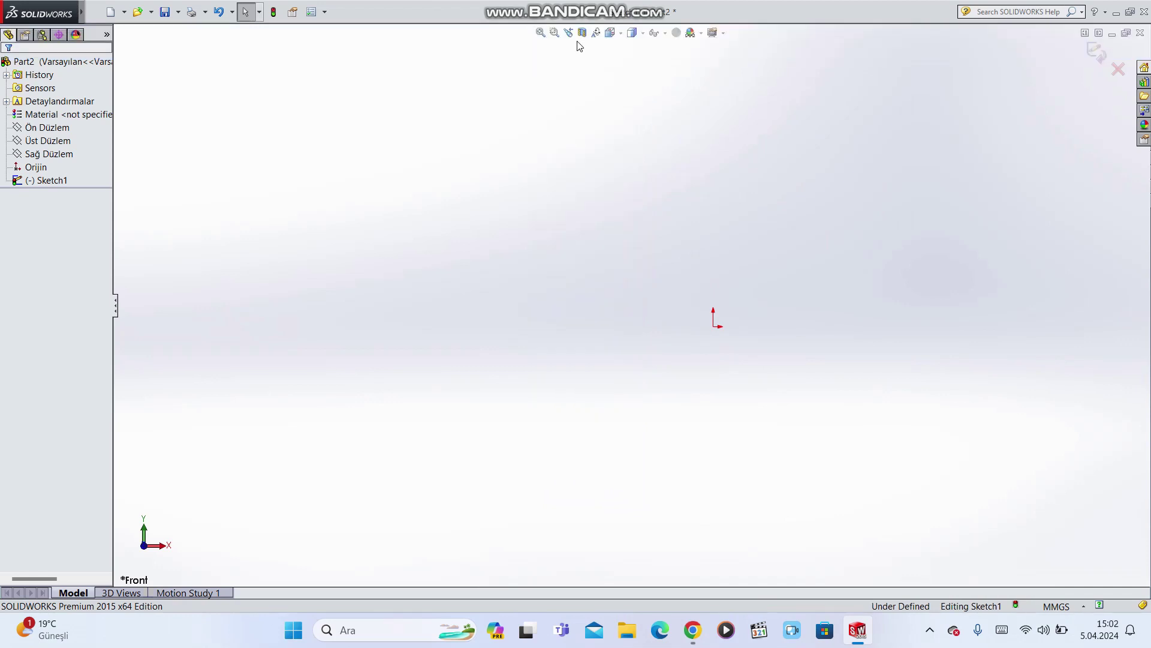